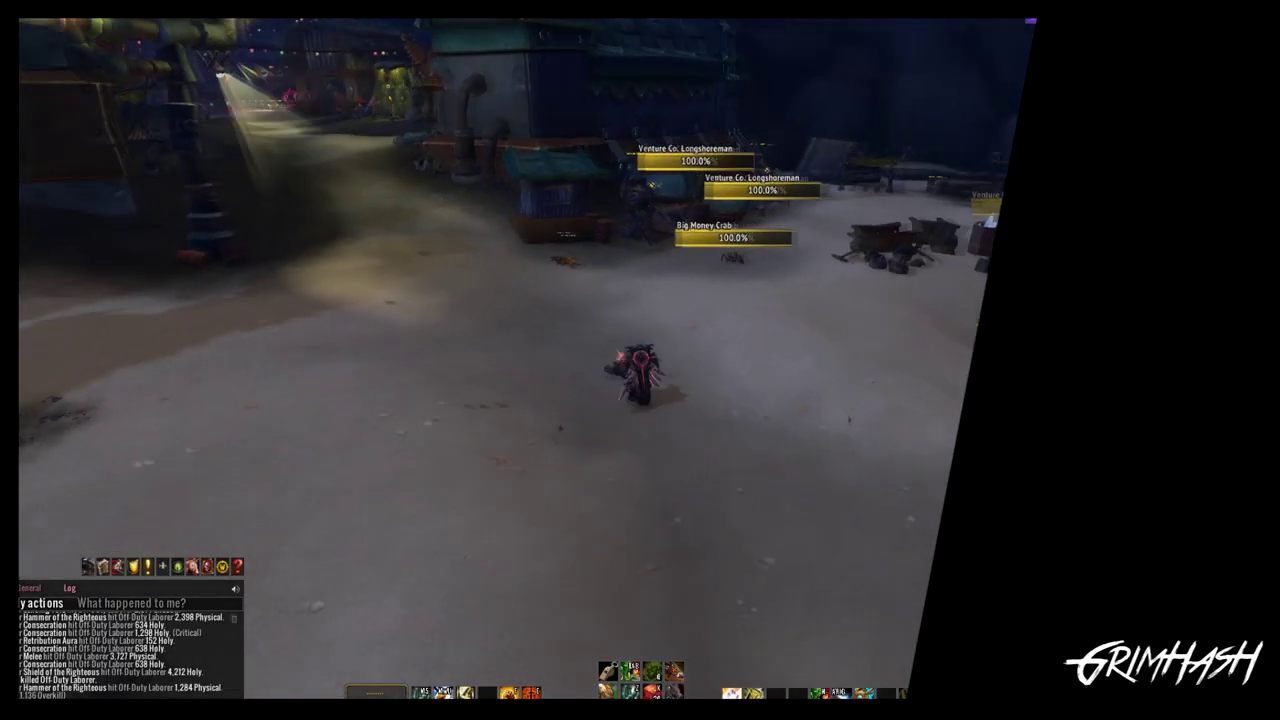
key(w)
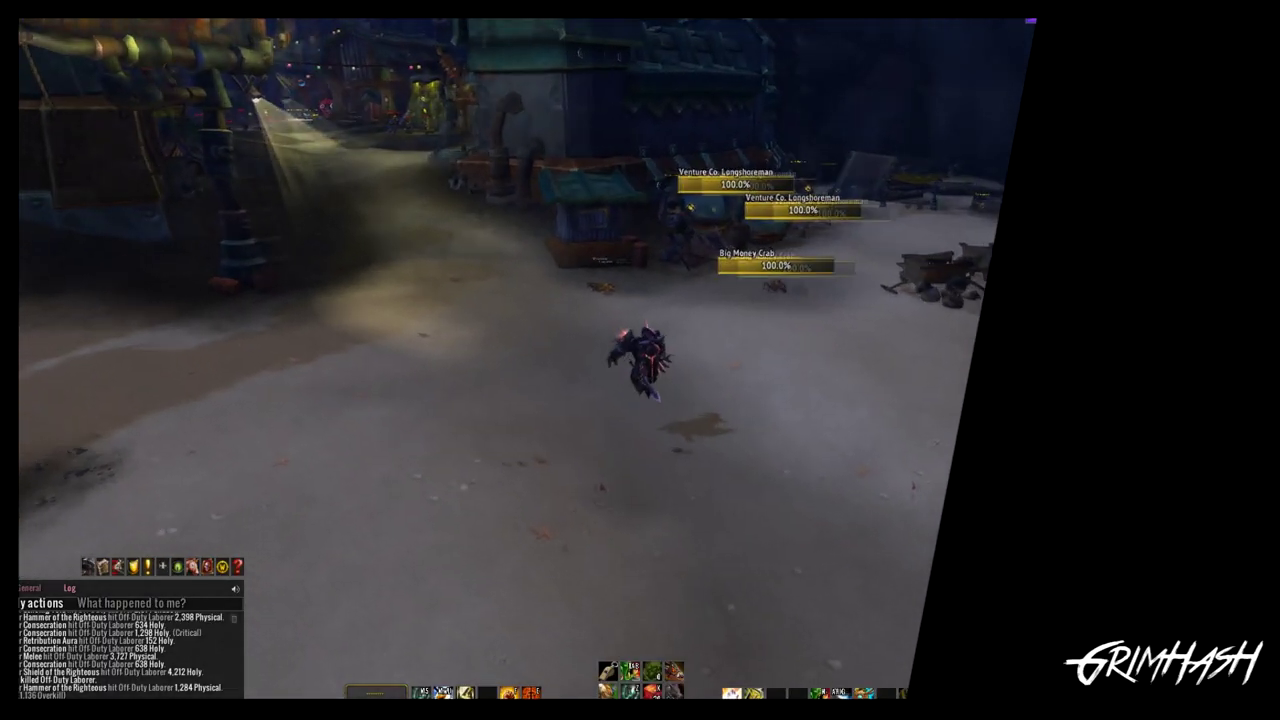
key(space)
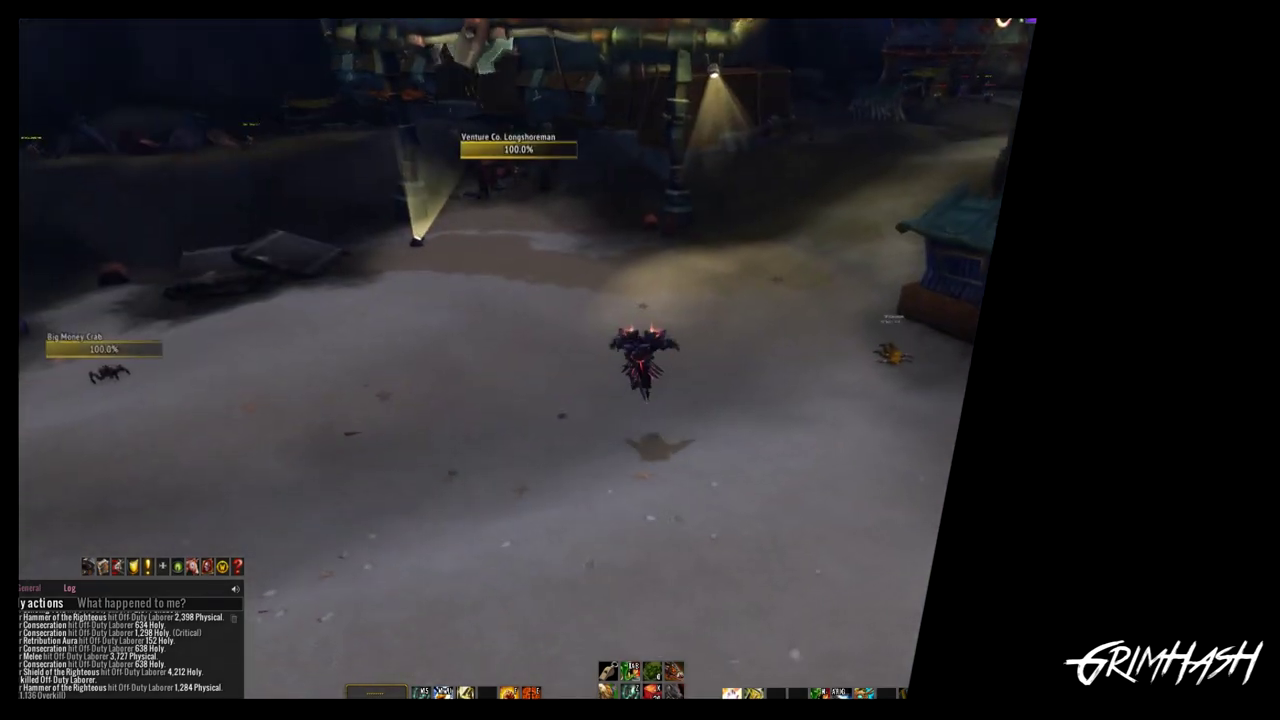
key(space)
key(space)
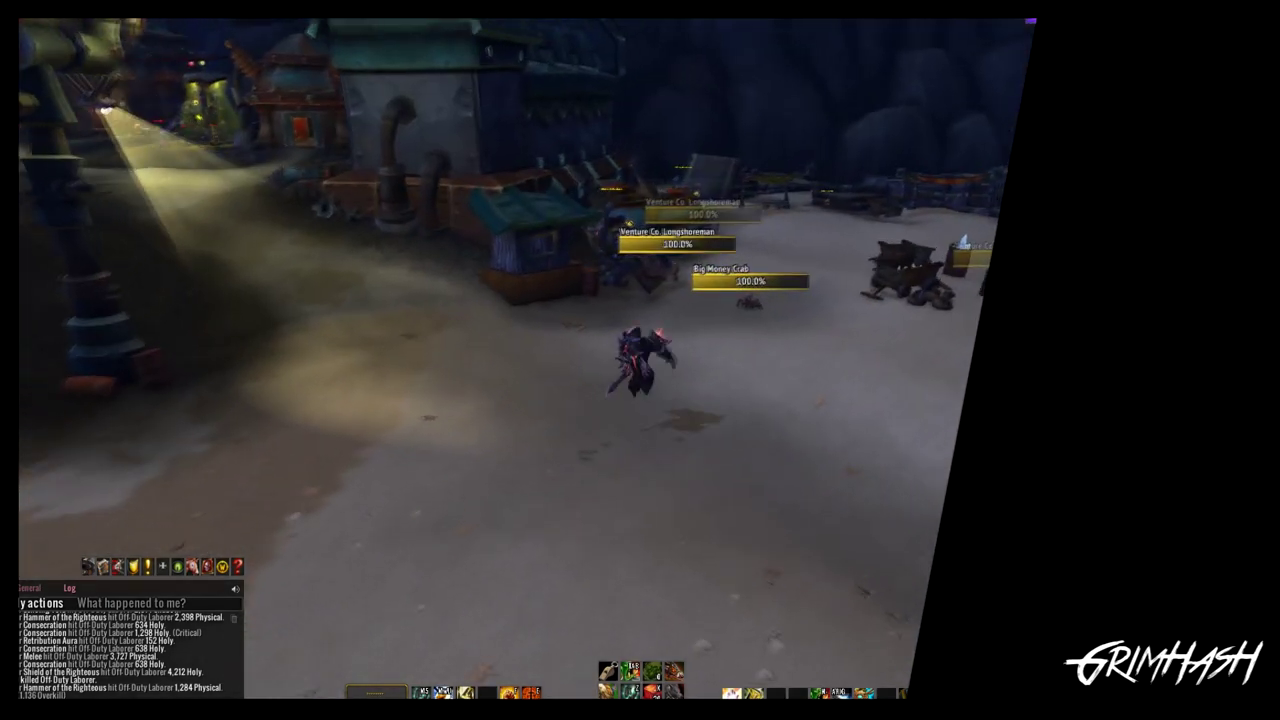
key(space)
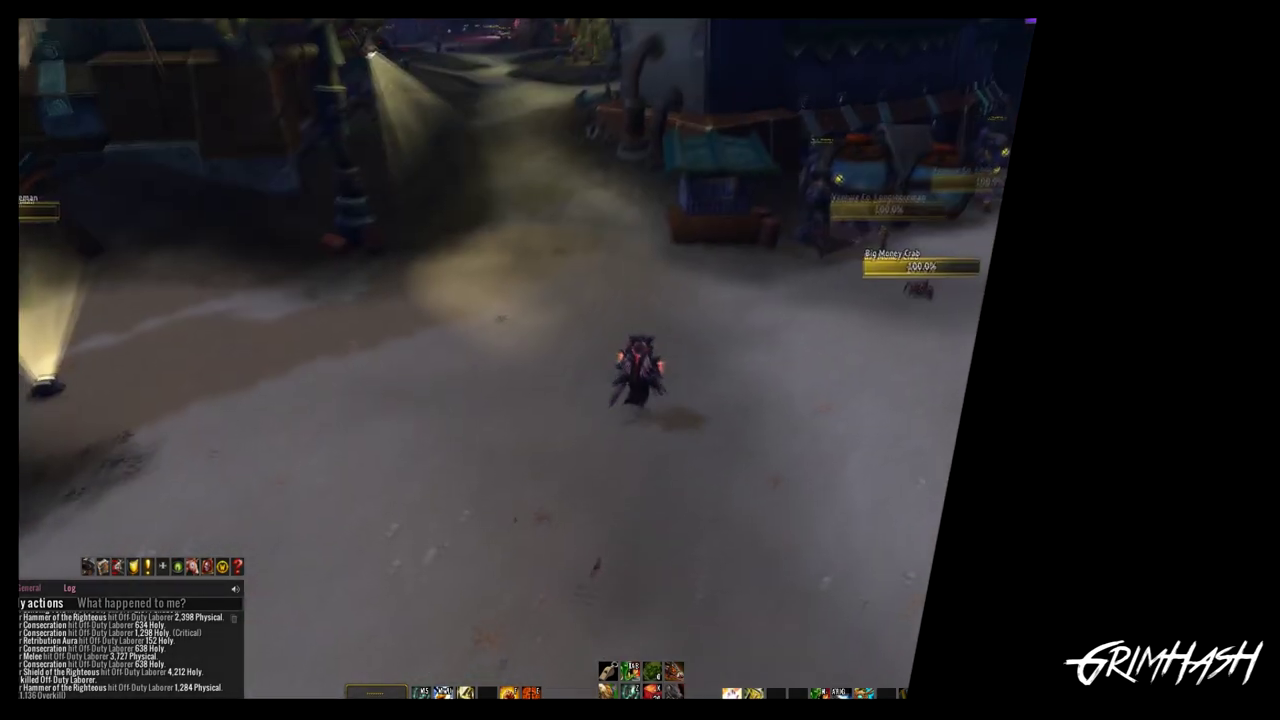
key(space)
key(space)
key(a)
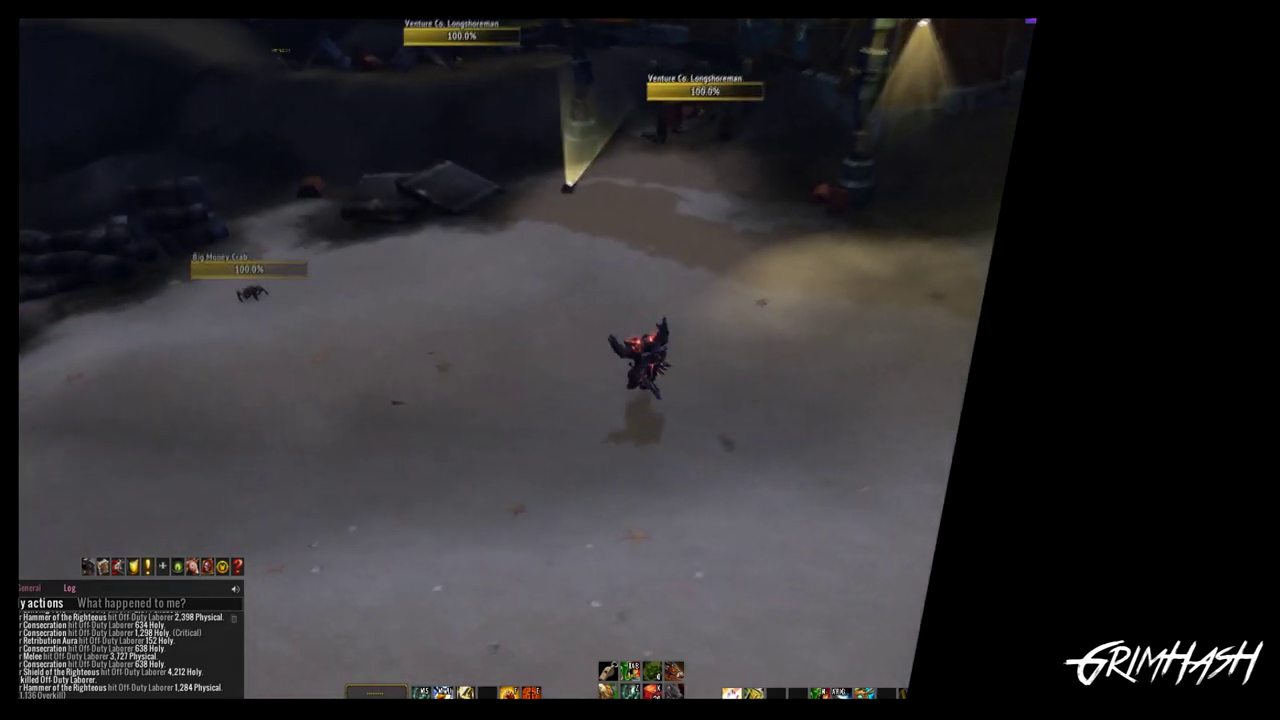
key(w)
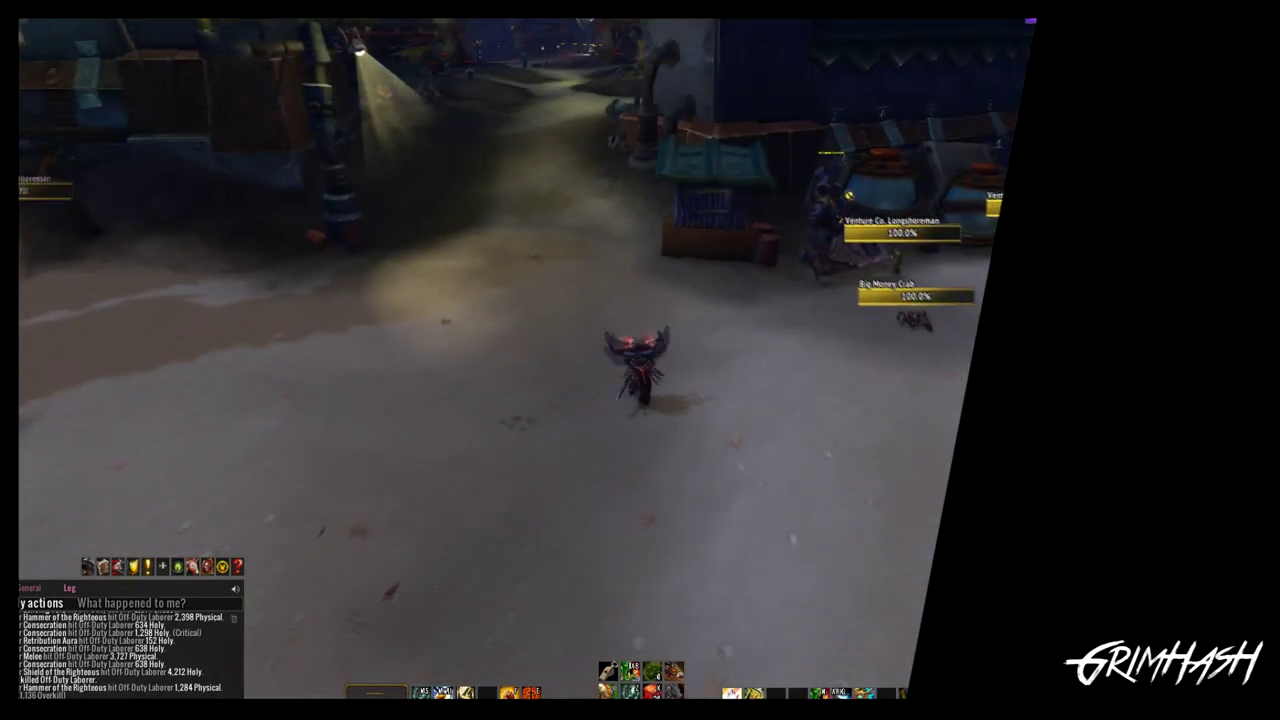
click(851, 324)
key(d)
key(d)
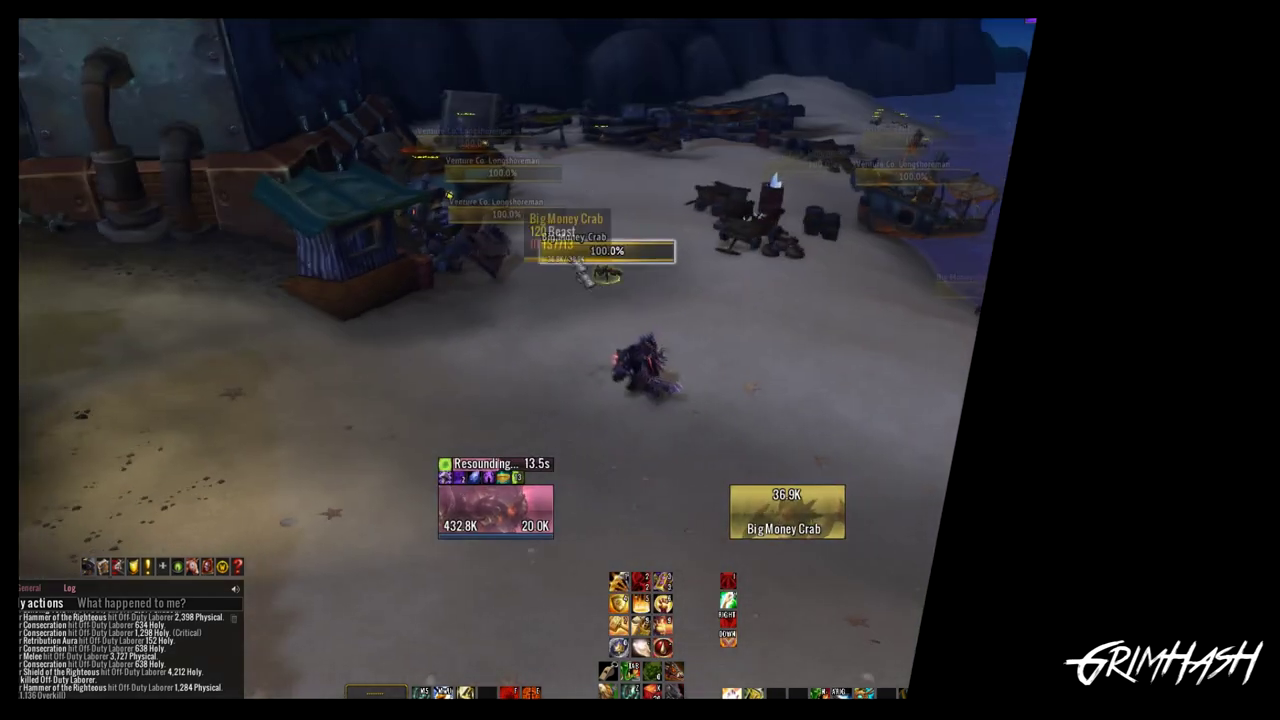
key(a)
key(a)
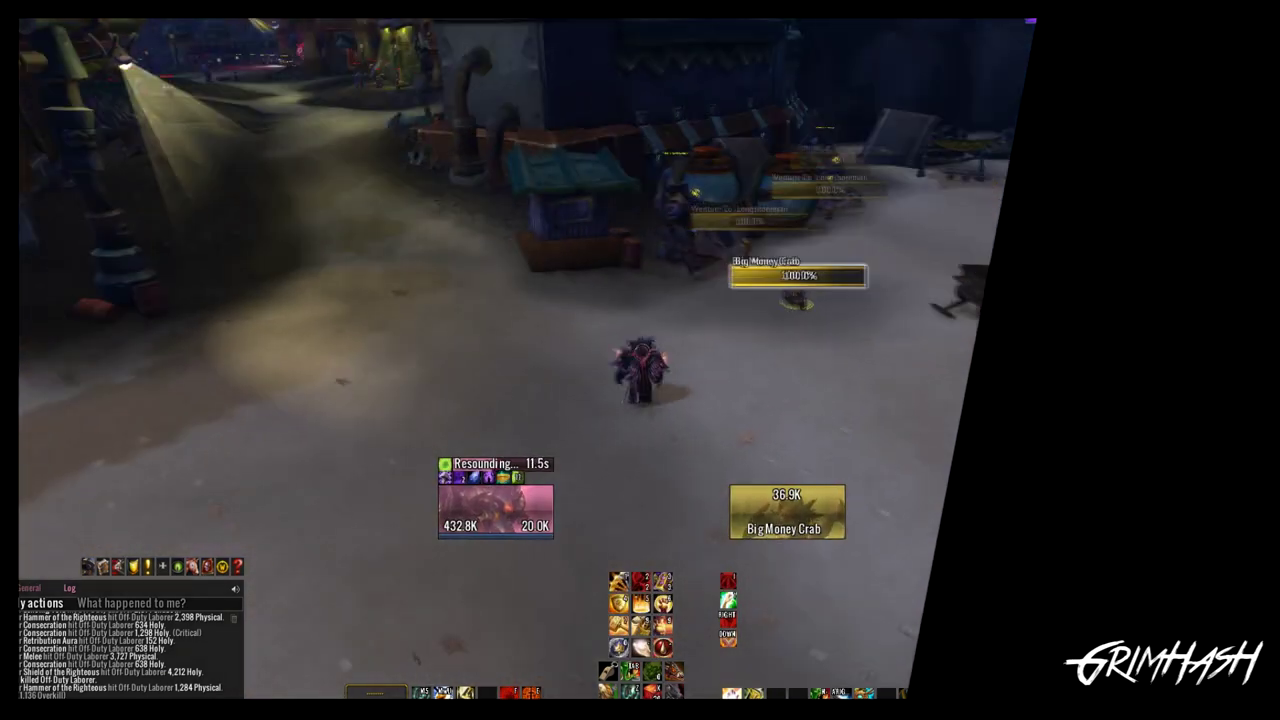
key(w)
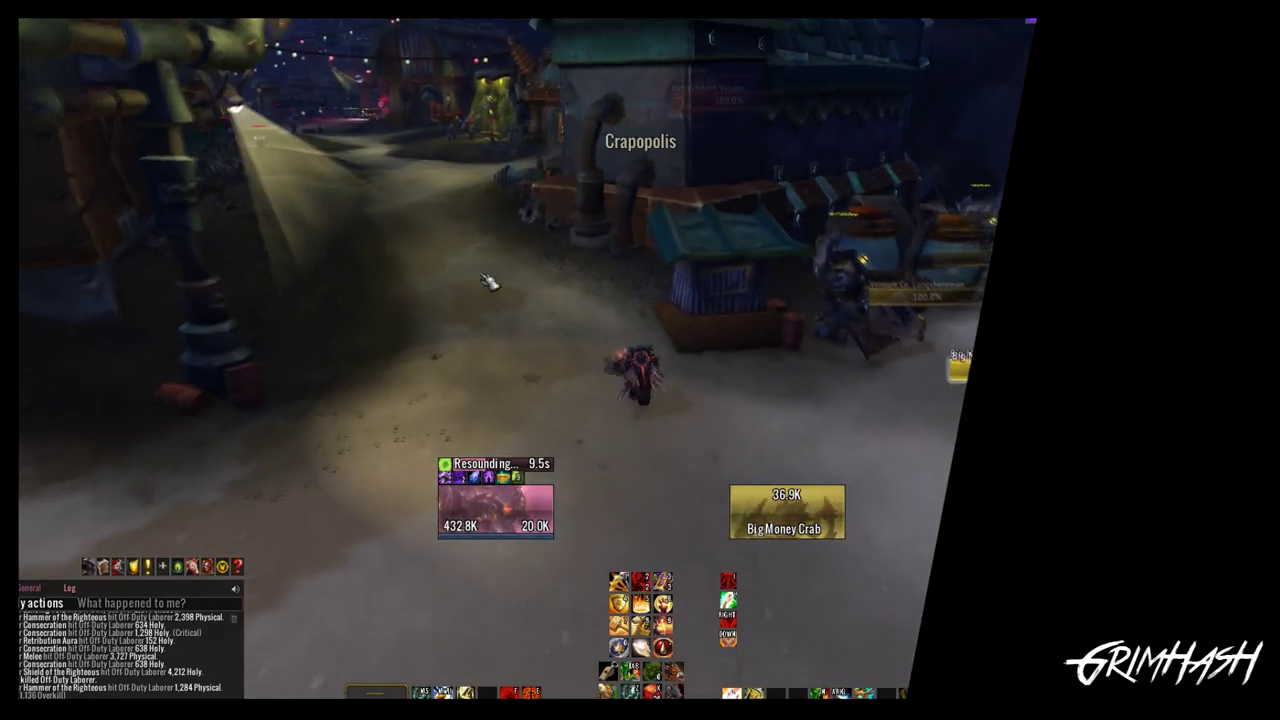
key(Tab)
key(a)
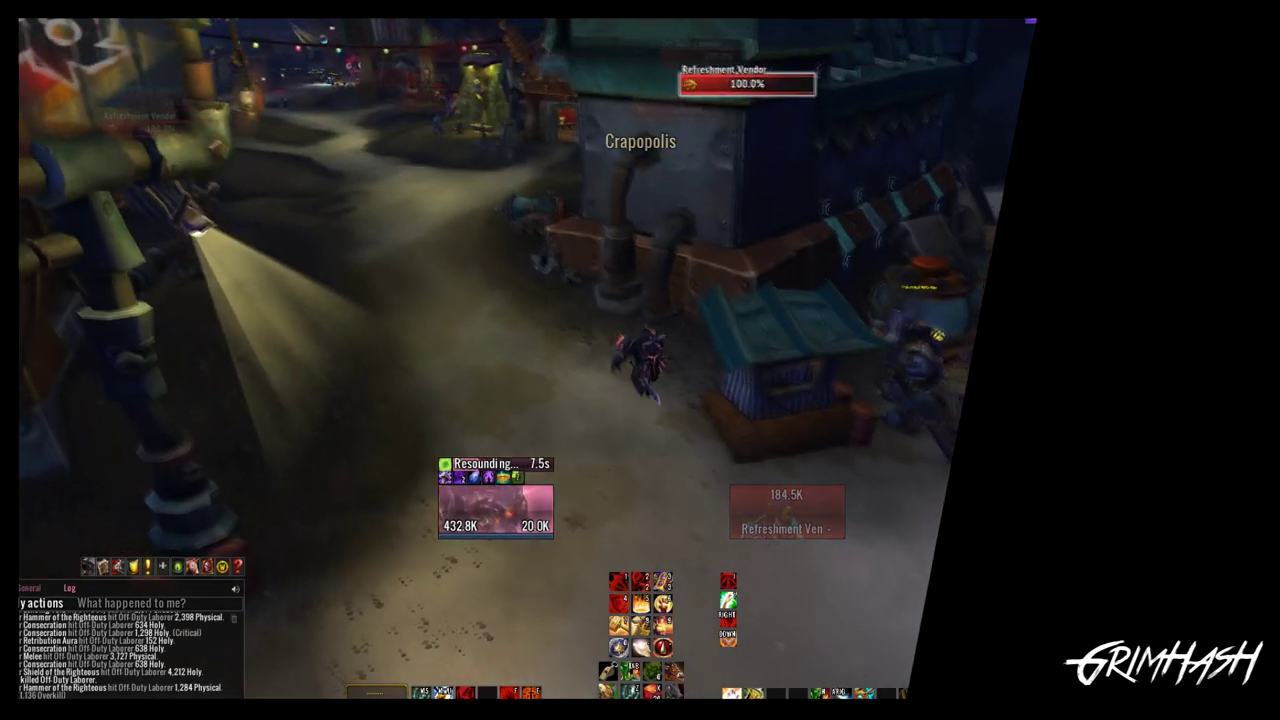
key(d)
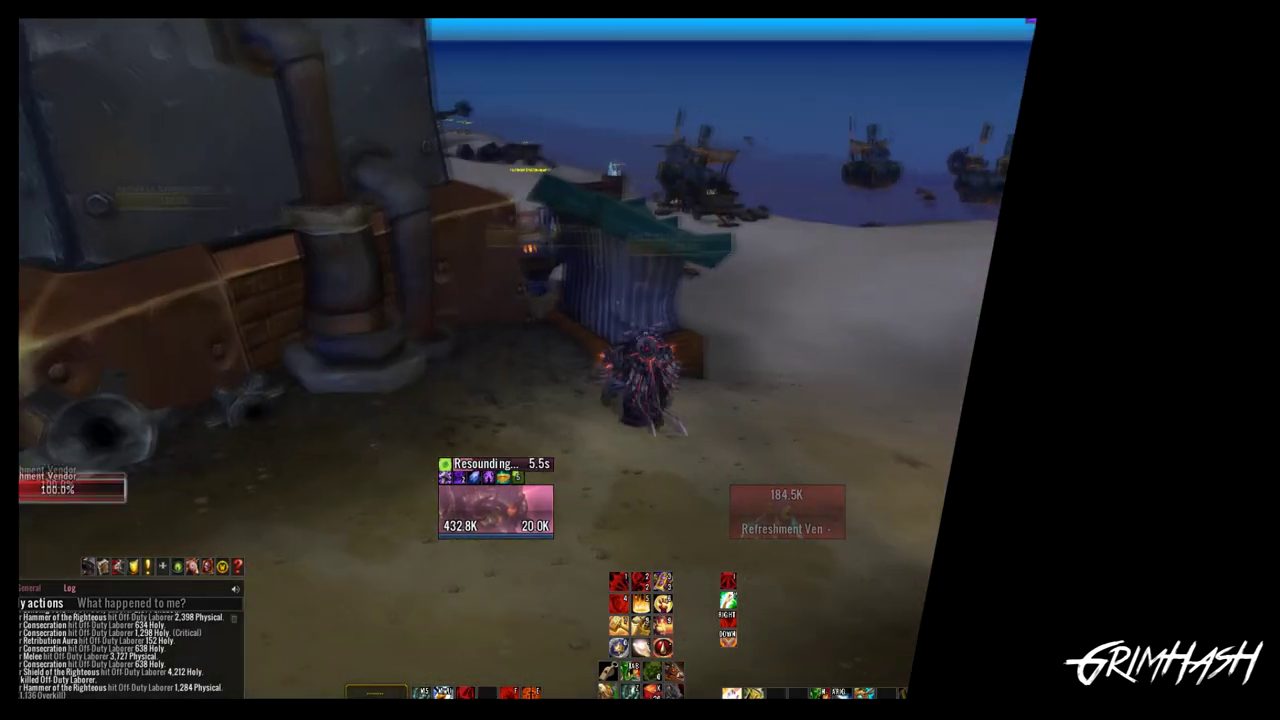
key(w)
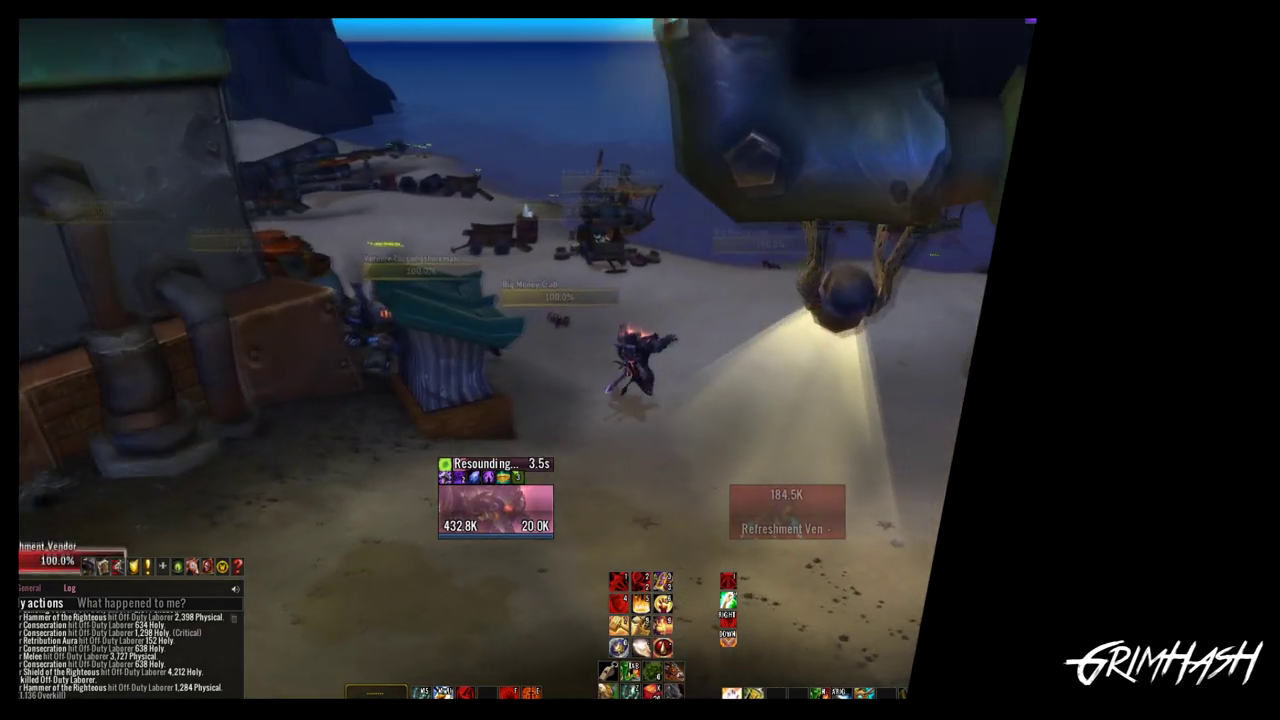
key(d)
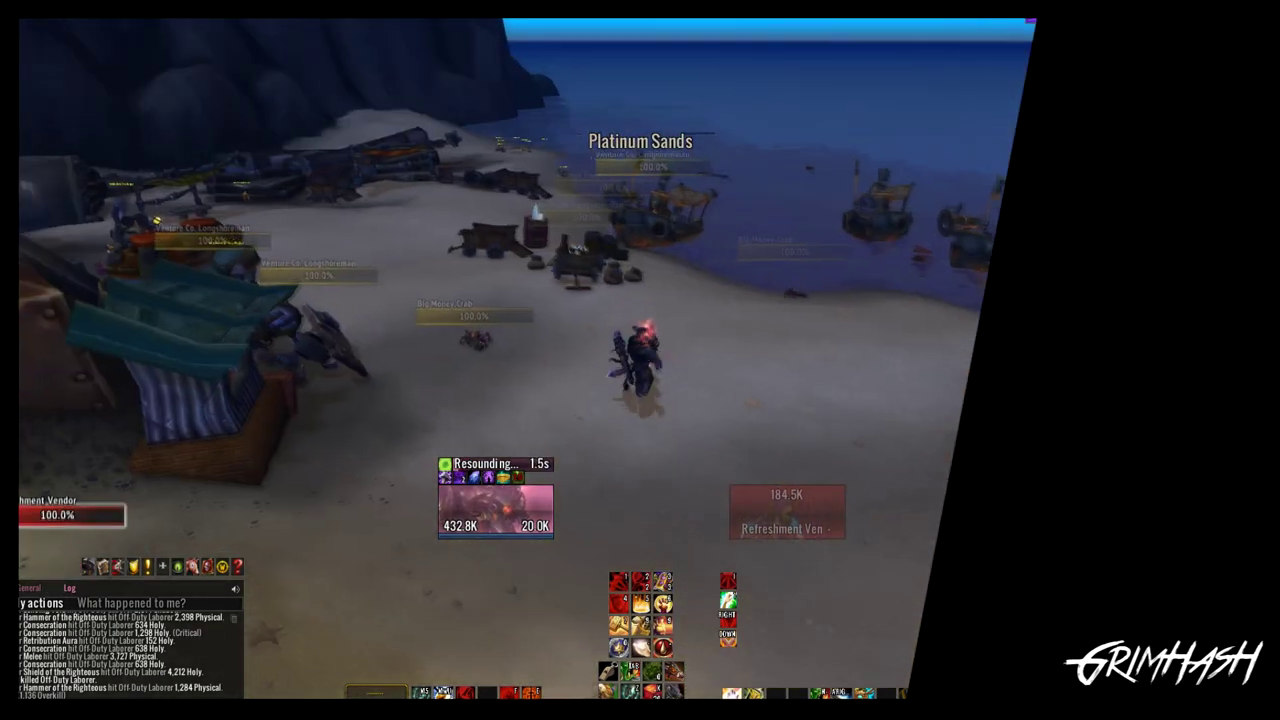
key(a)
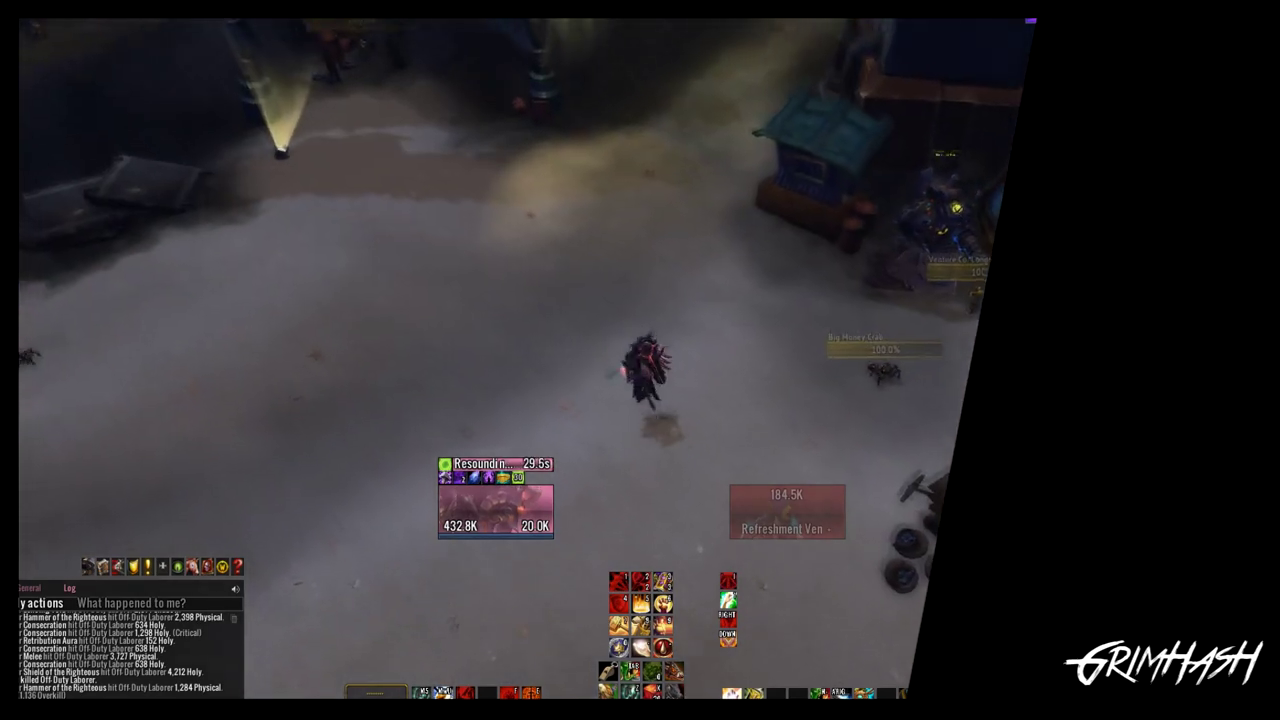
key(space)
key(space)
key(d)
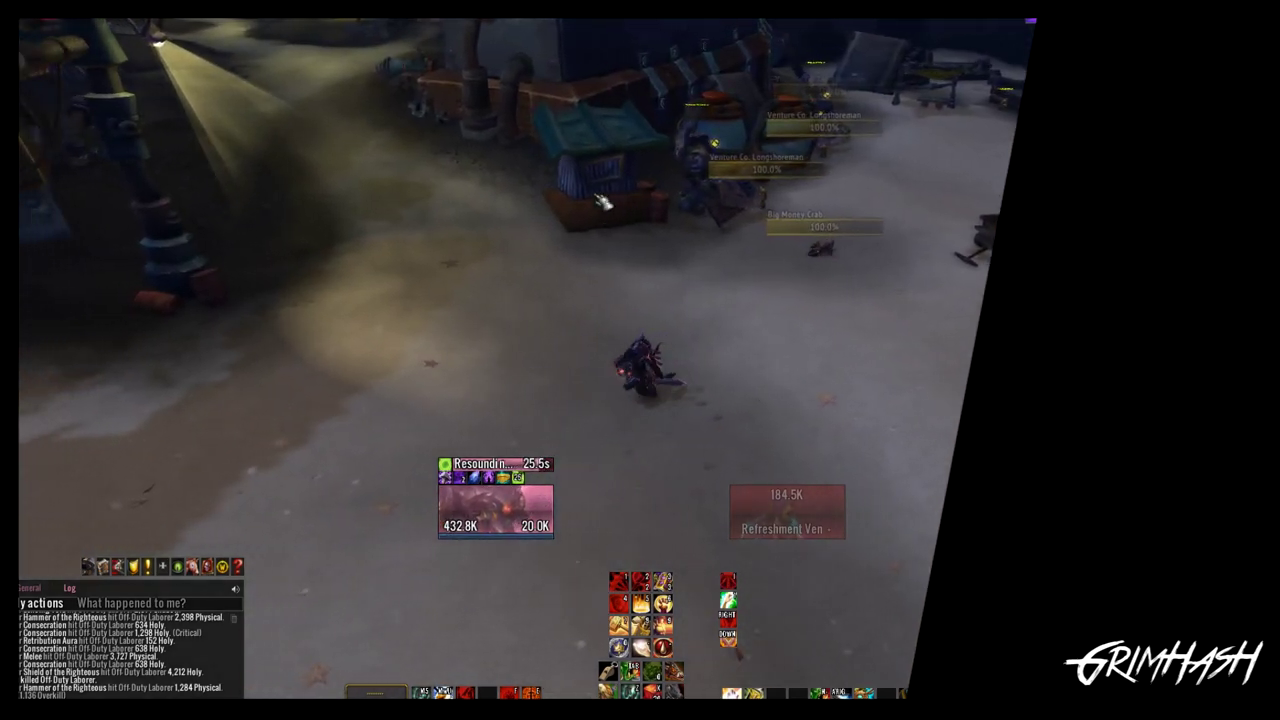
key(d)
key(a)
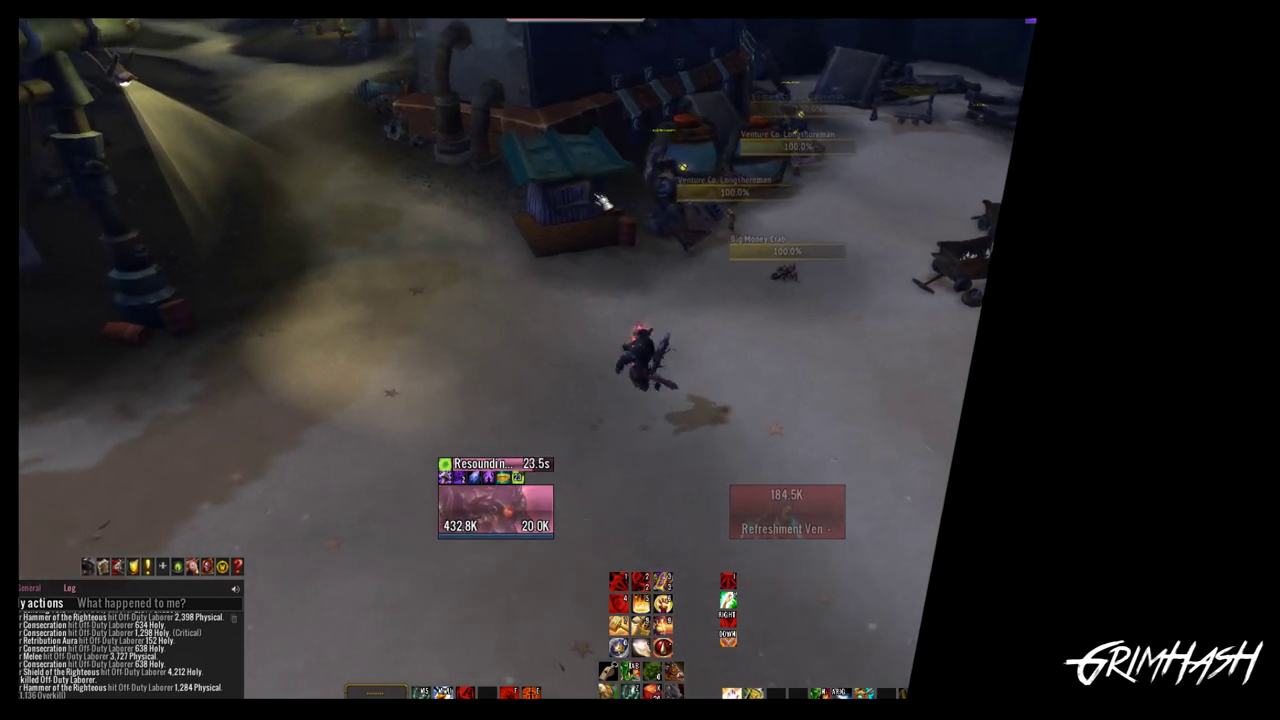
key(d)
key(space)
key(a)
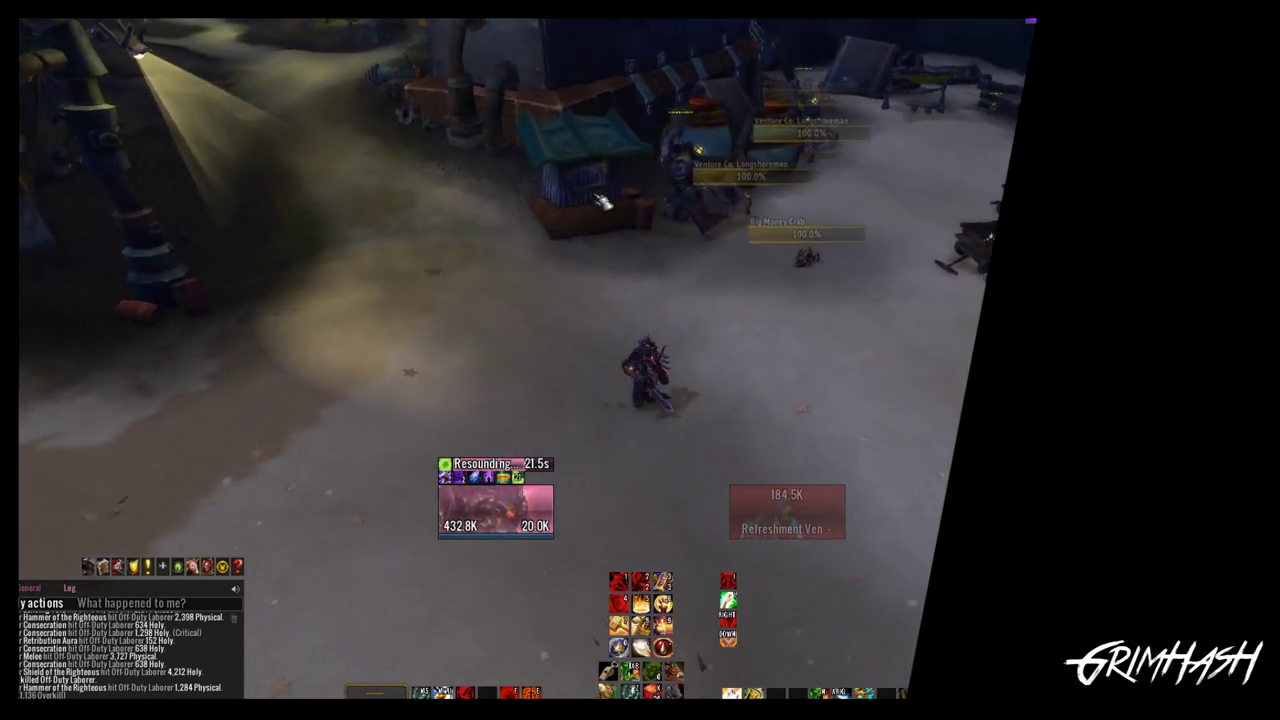
key(a)
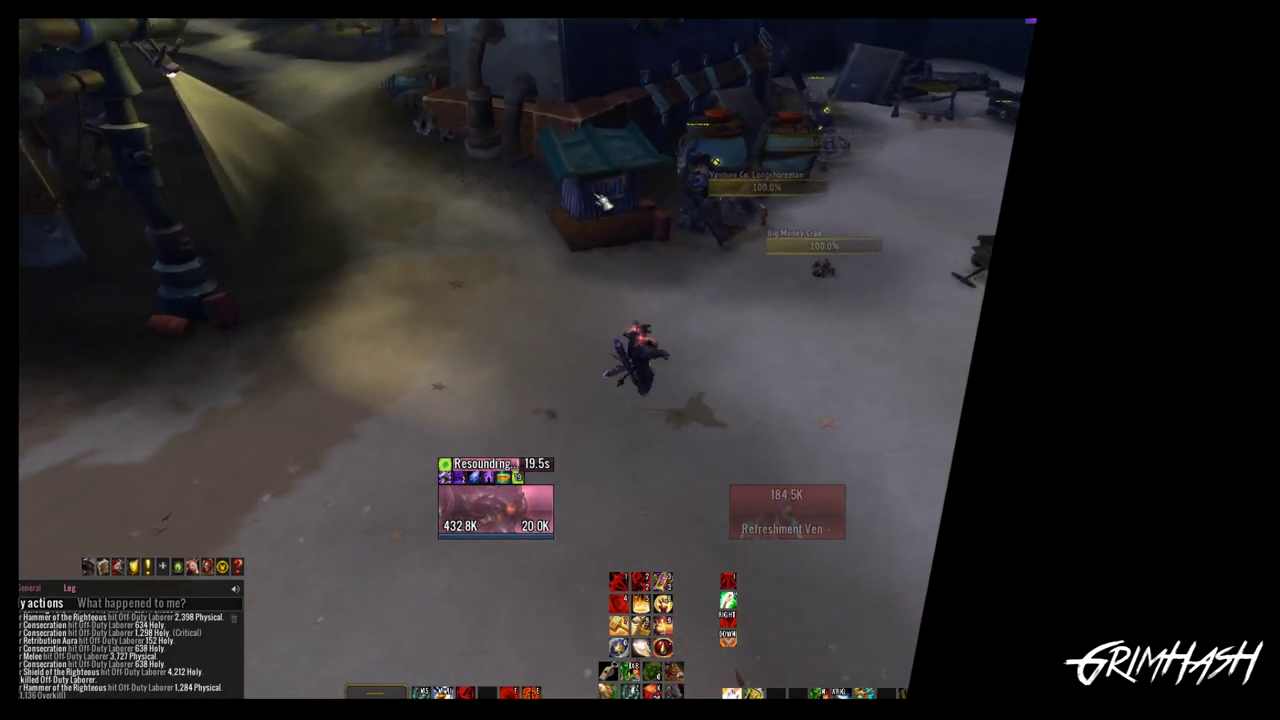
key(d)
key(space)
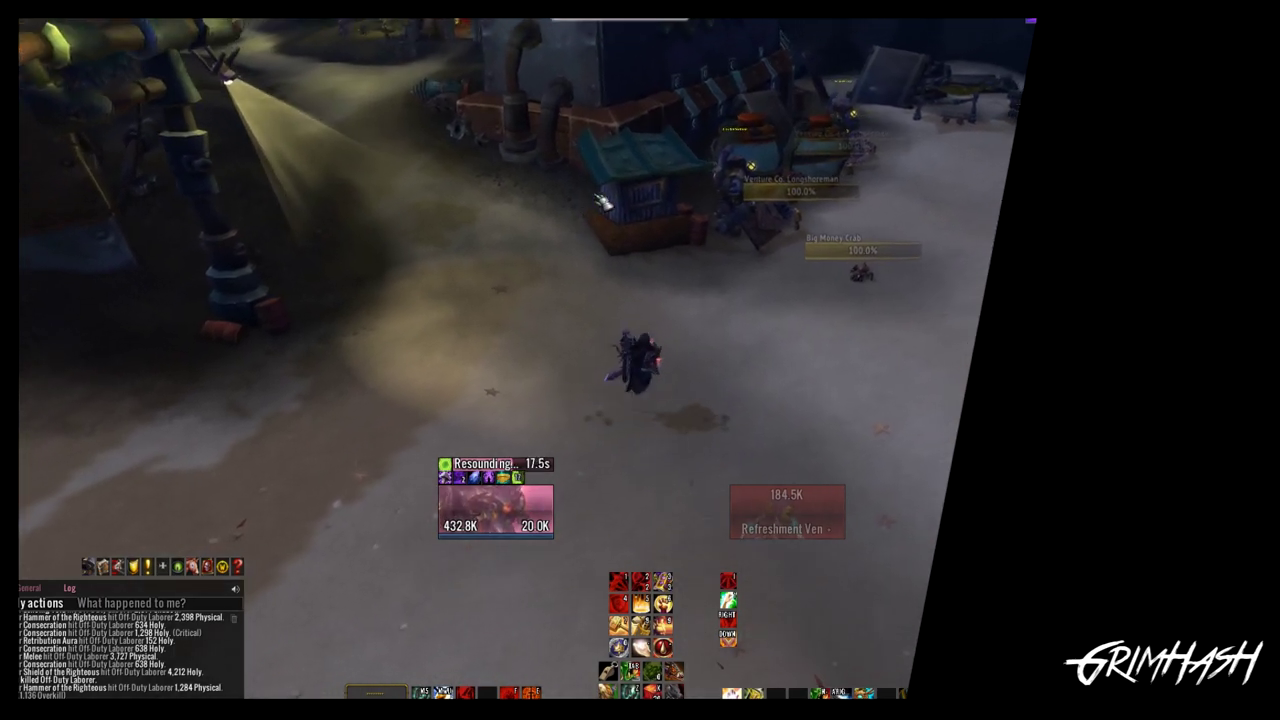
key(a)
key(space)
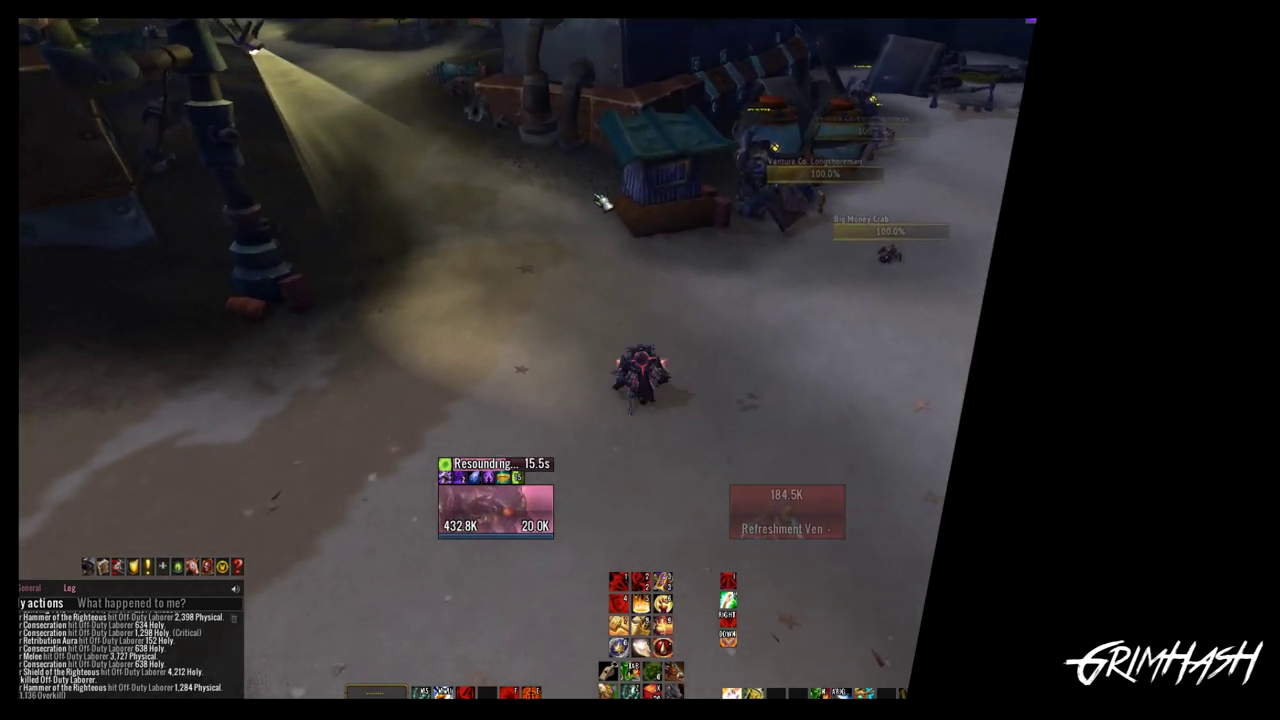
key(d)
key(space)
key(a)
key(space)
key(d)
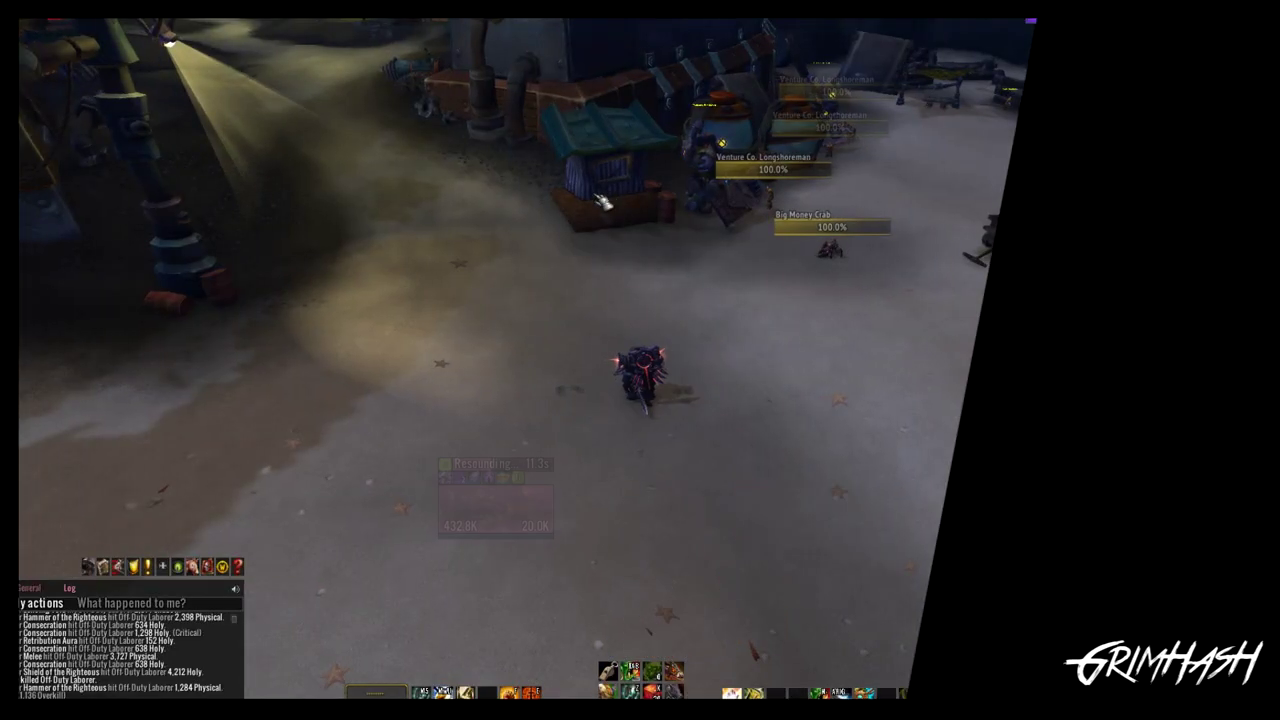
Step: Open the ElvUI nameplate style filter settings and move the settings window away from the character
key(Escape)
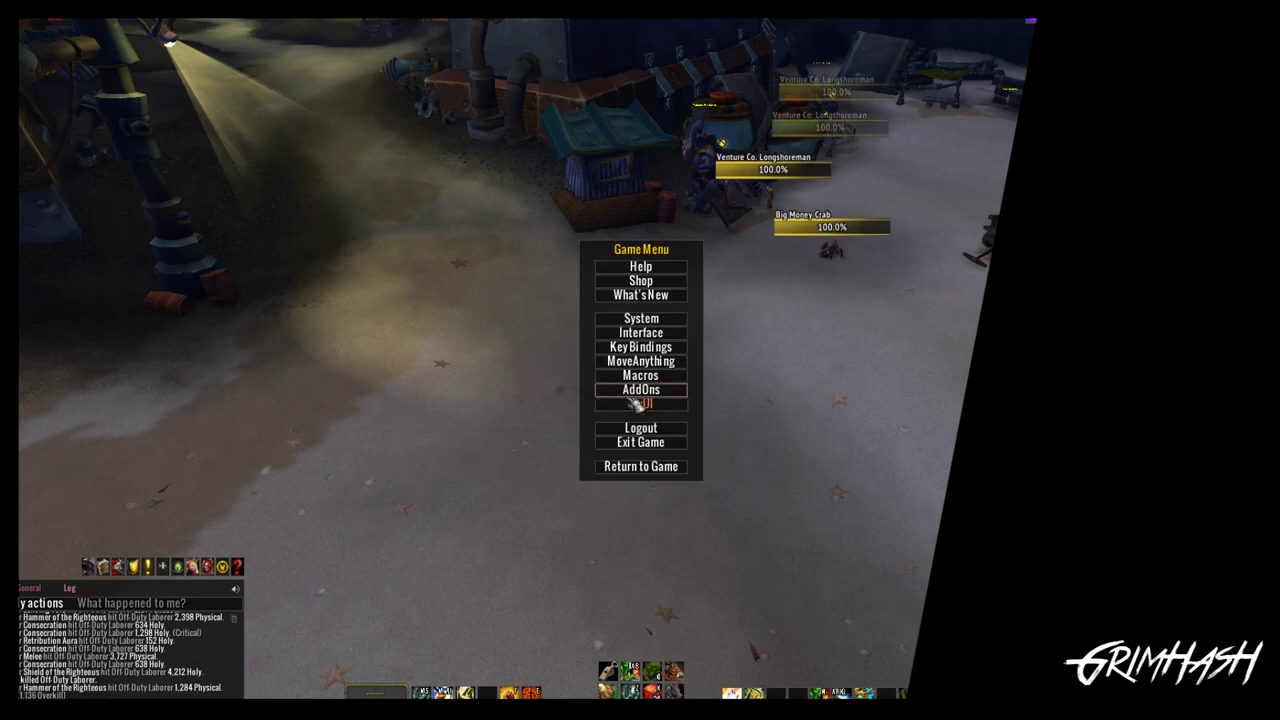
click(641, 404)
drag(718, 186, 1102, 147)
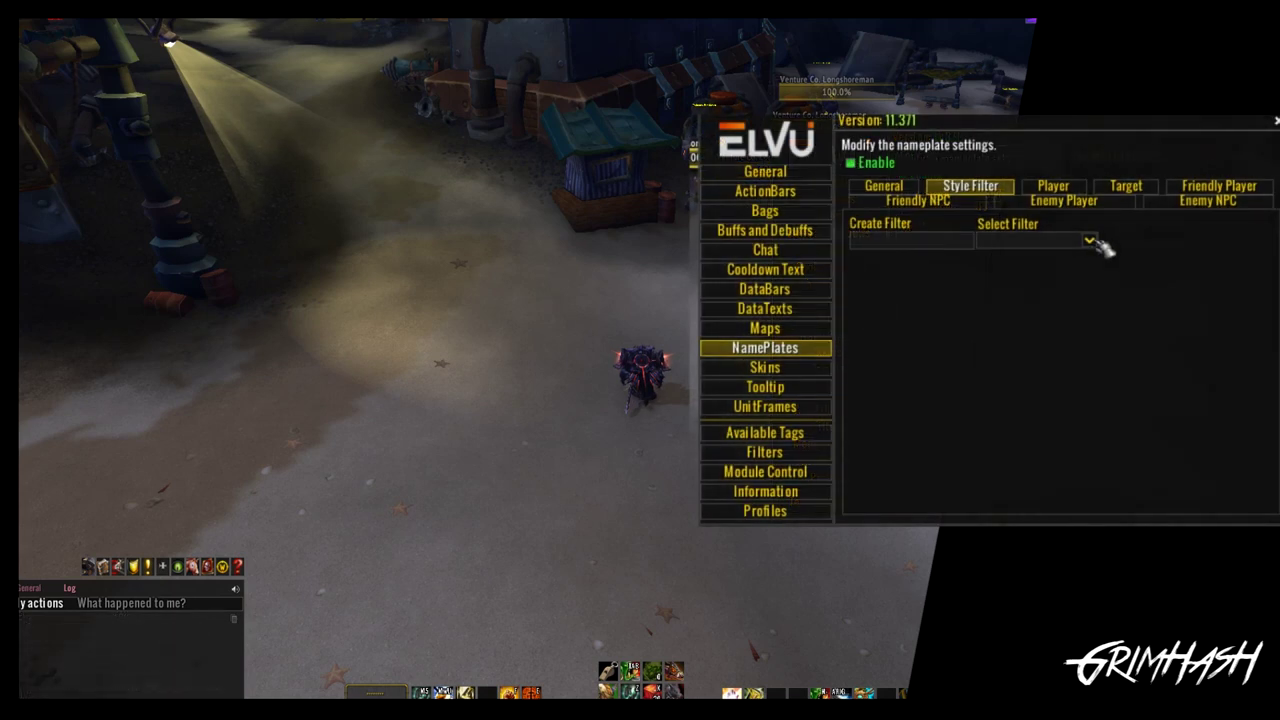
Step: Examine the targeting triggers of the ElvUI_Target style filter and target a Venture Co. Longshoreman to see its effect
click(1090, 241)
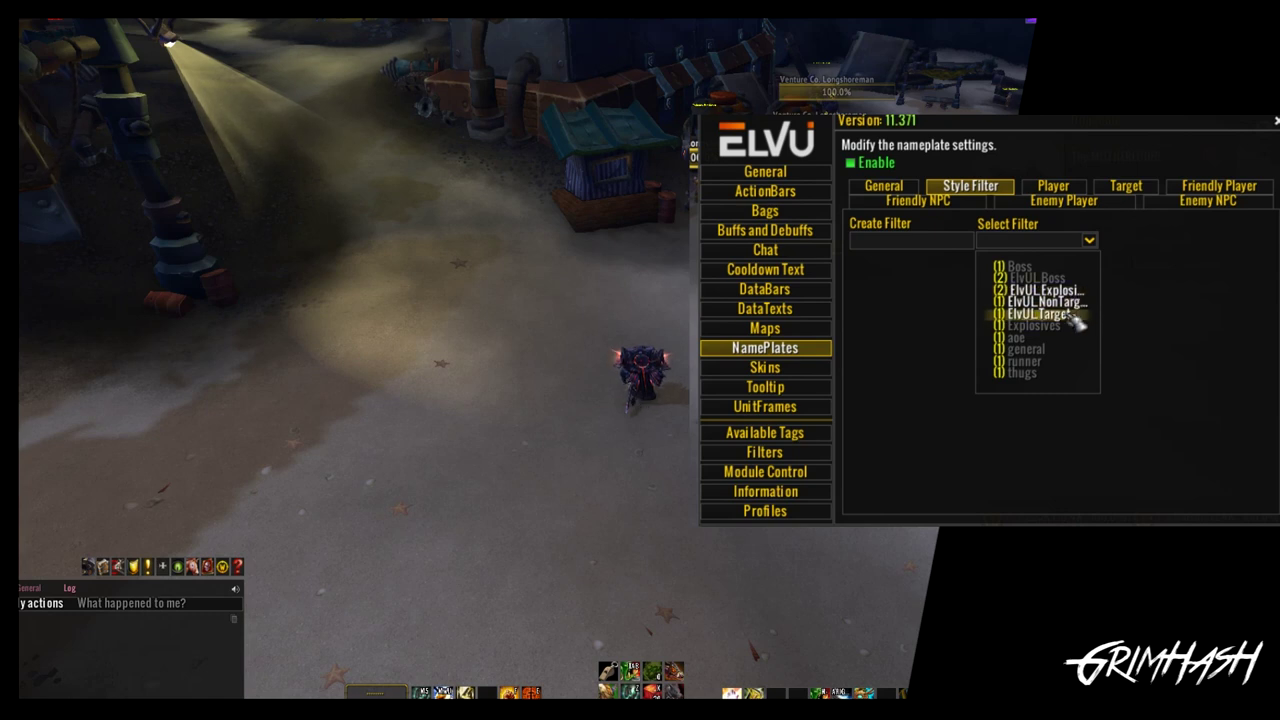
click(1040, 314)
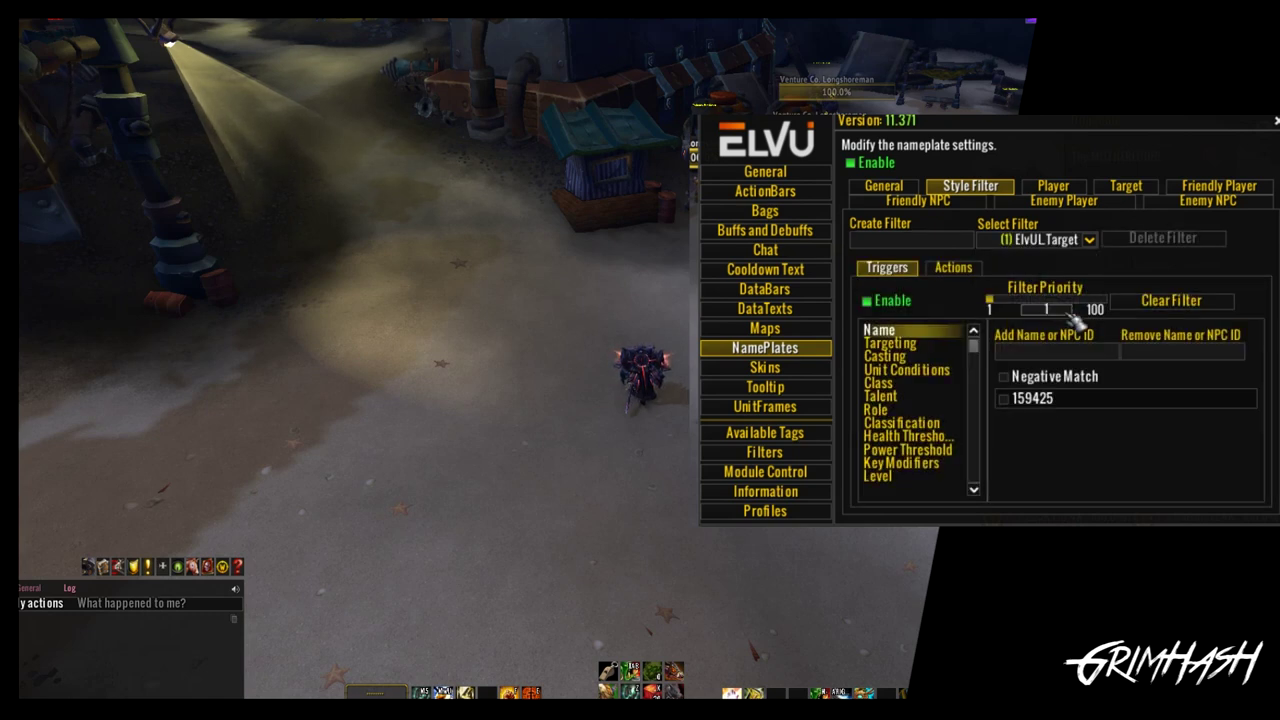
click(953, 345)
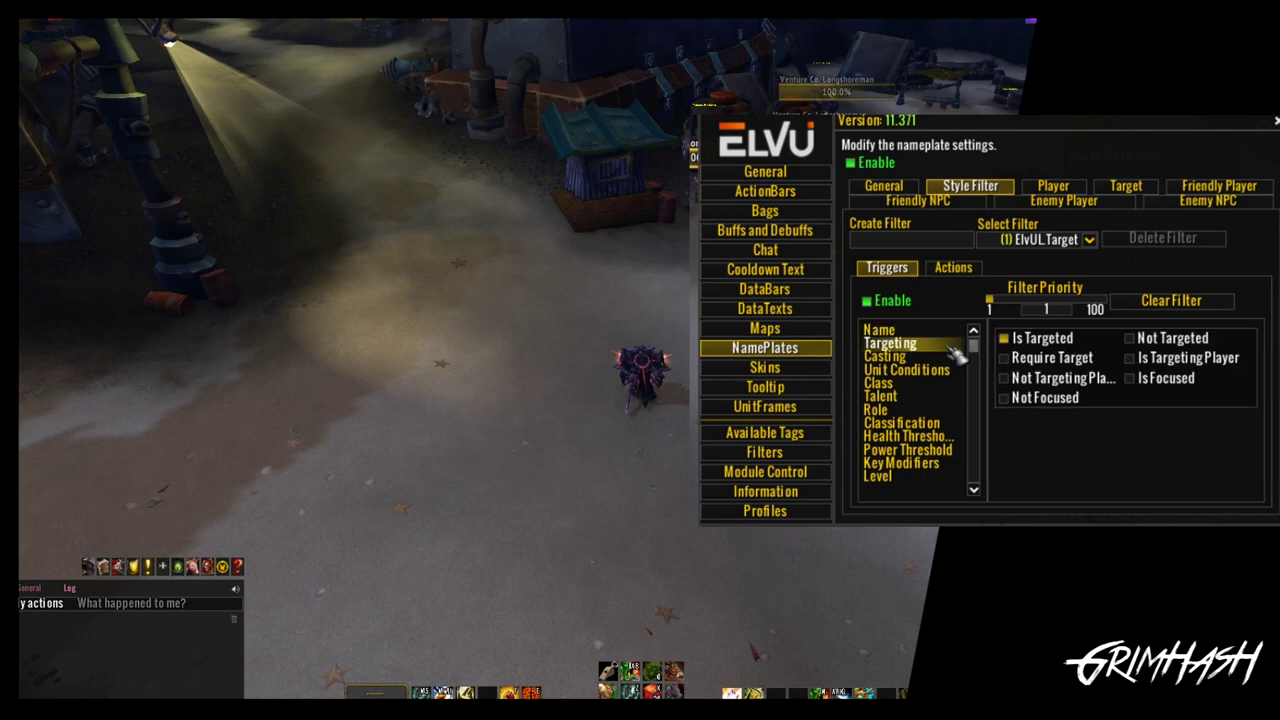
drag(673, 247, 735, 247)
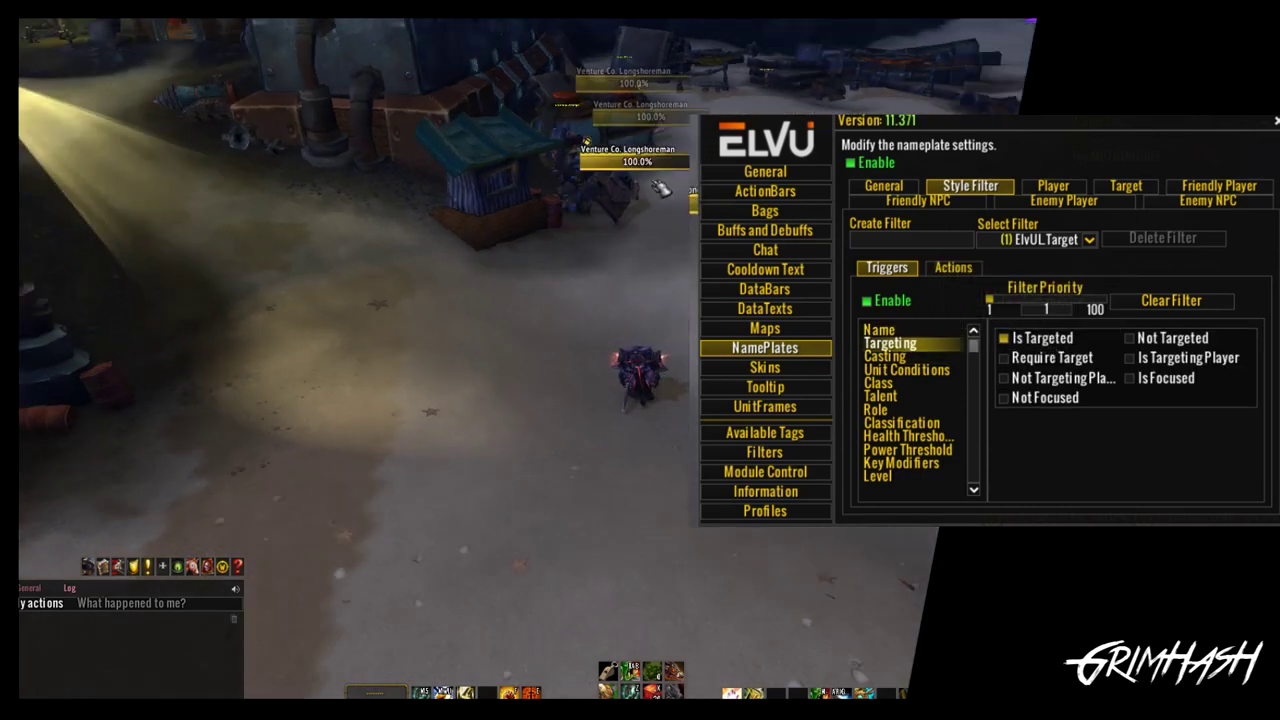
click(635, 164)
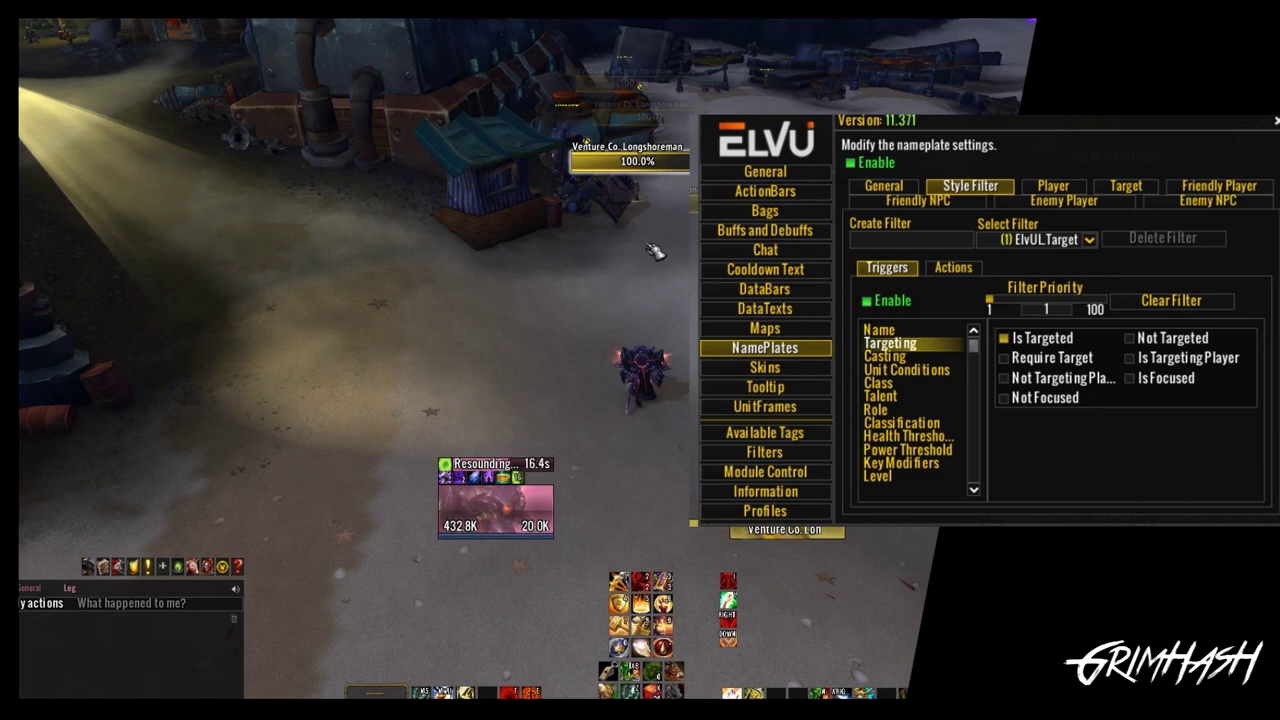
Step: Create a nameplate style filter named "general spell" and select it for editing
click(963, 245)
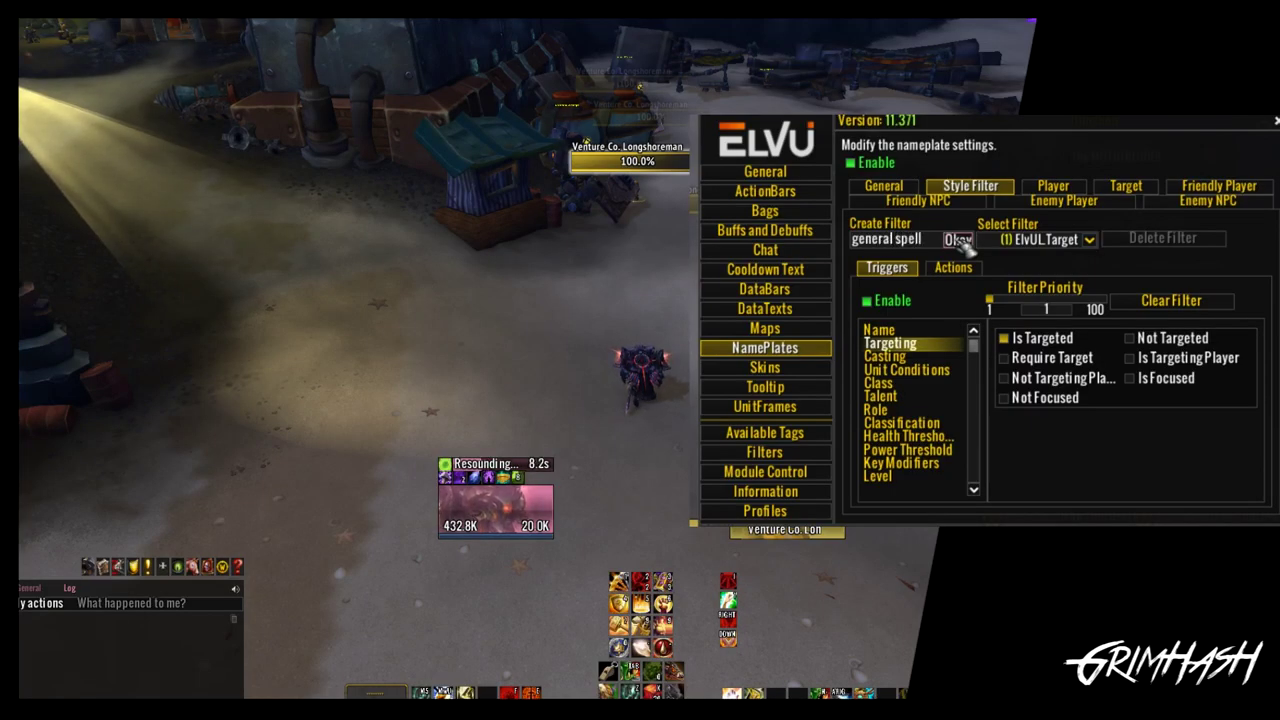
click(957, 241)
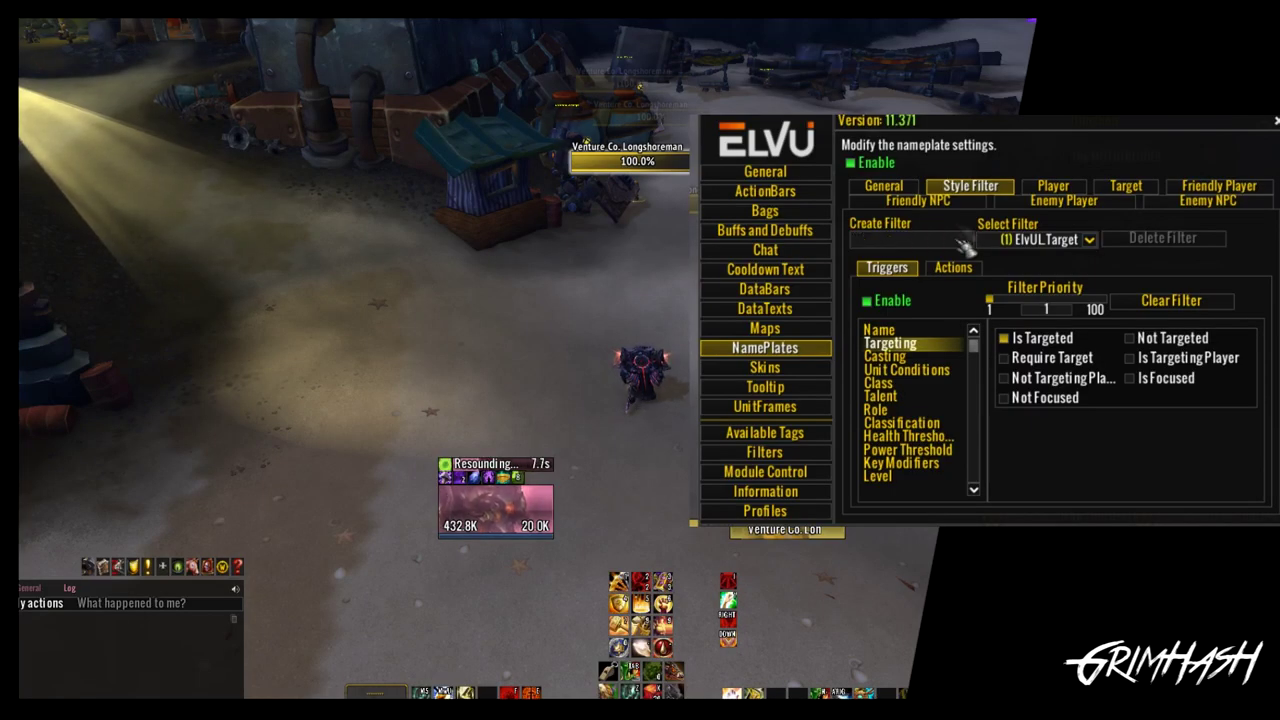
click(1090, 241)
click(1053, 368)
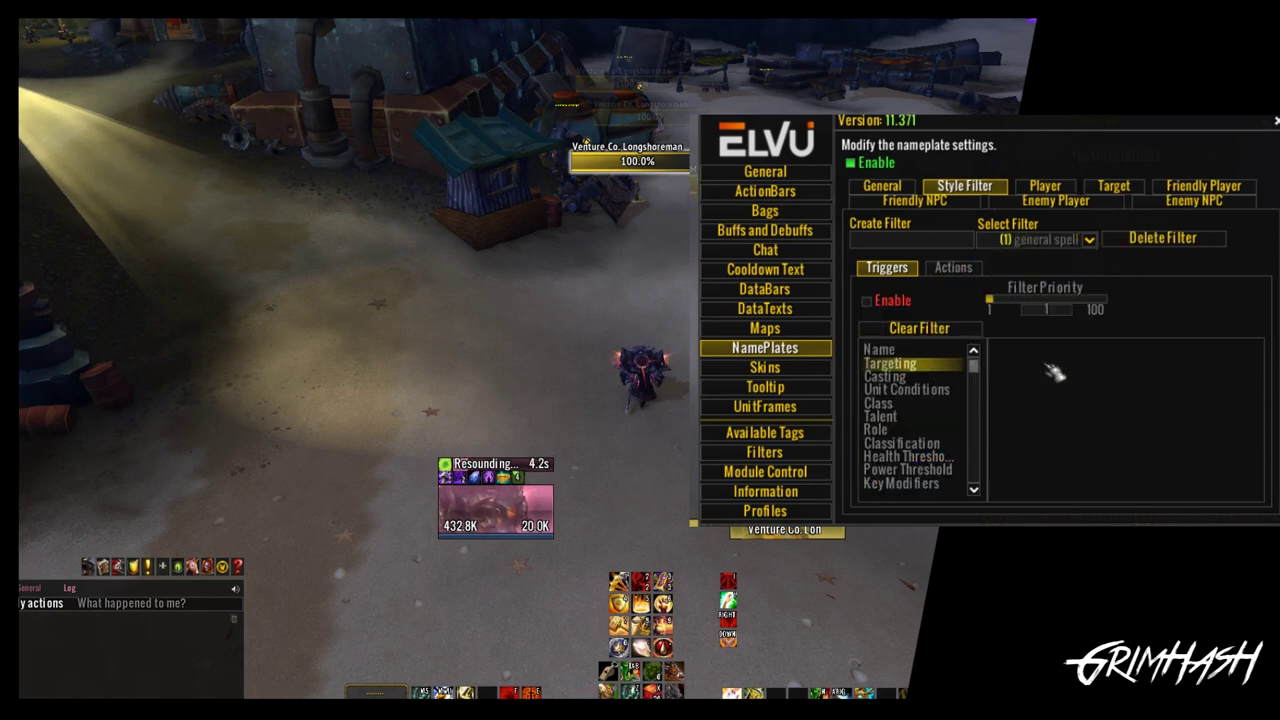
Step: Enable the general spell filter and review its name and targeting trigger options
key(a)
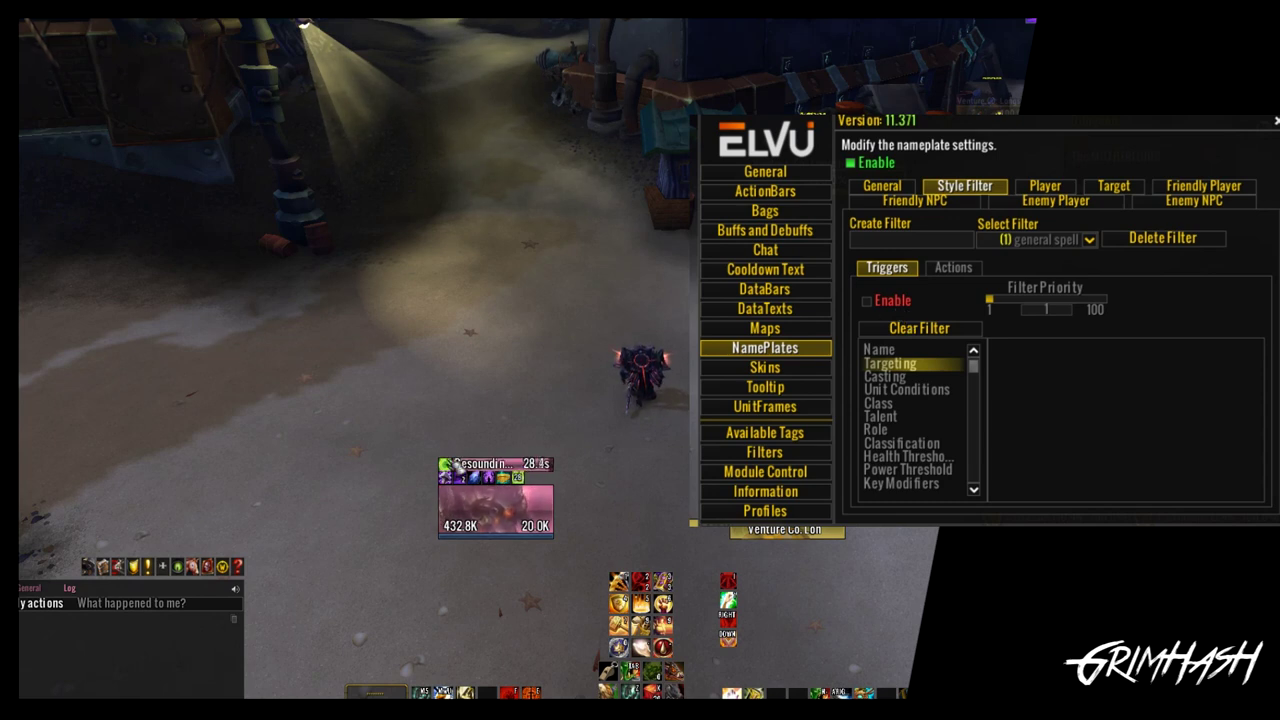
click(890, 303)
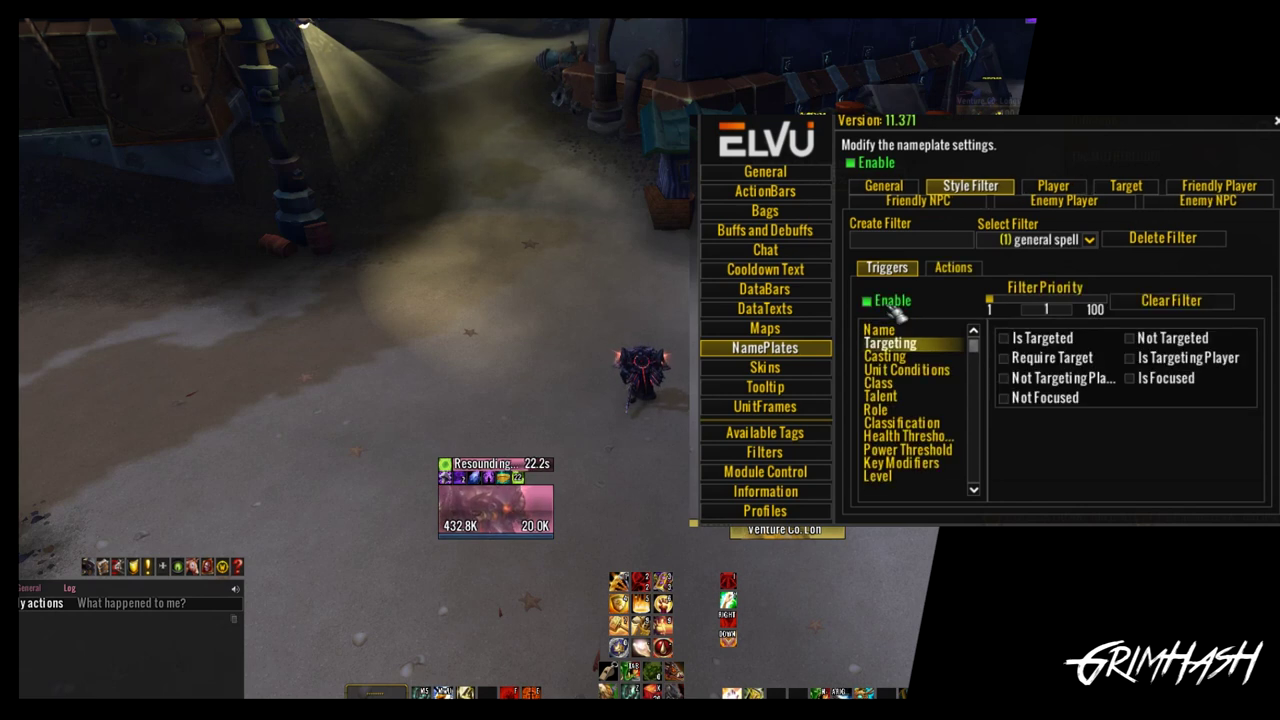
click(893, 331)
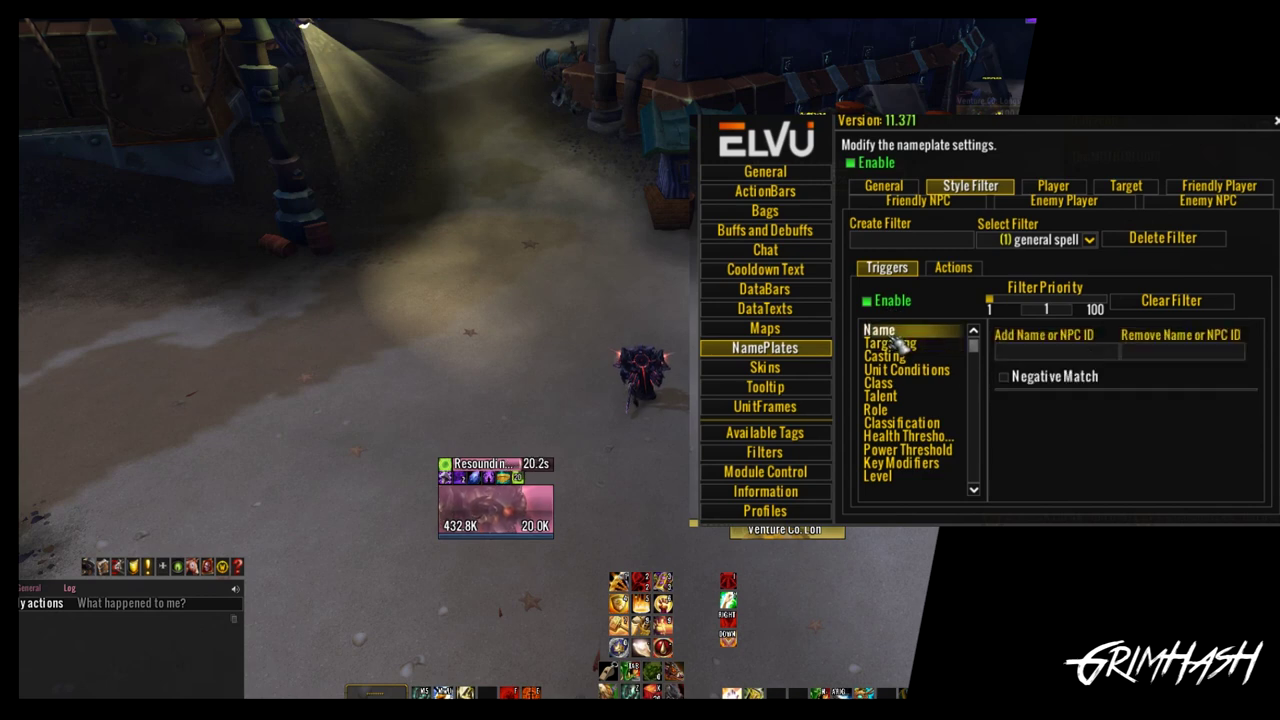
click(900, 343)
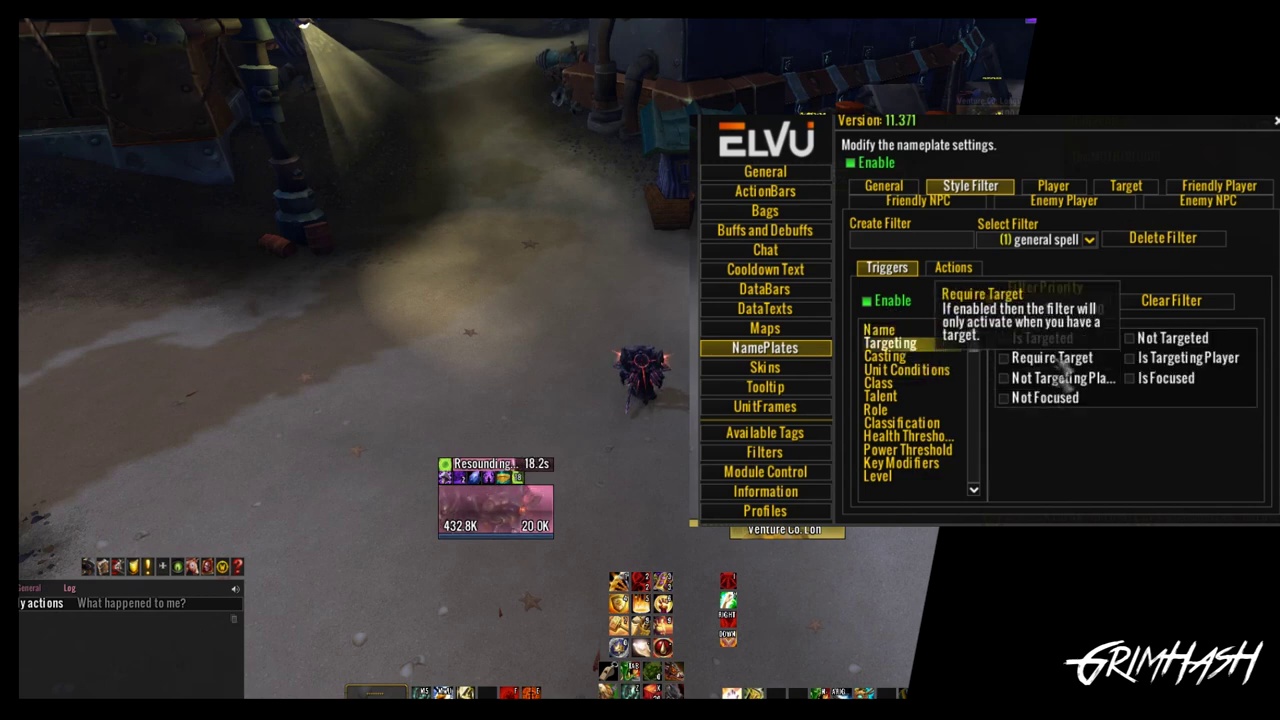
Step: Examine the general spell filter's trigger categories from Casting through Level, including class, talent, role, classification, threshold and key modifier options
click(885, 356)
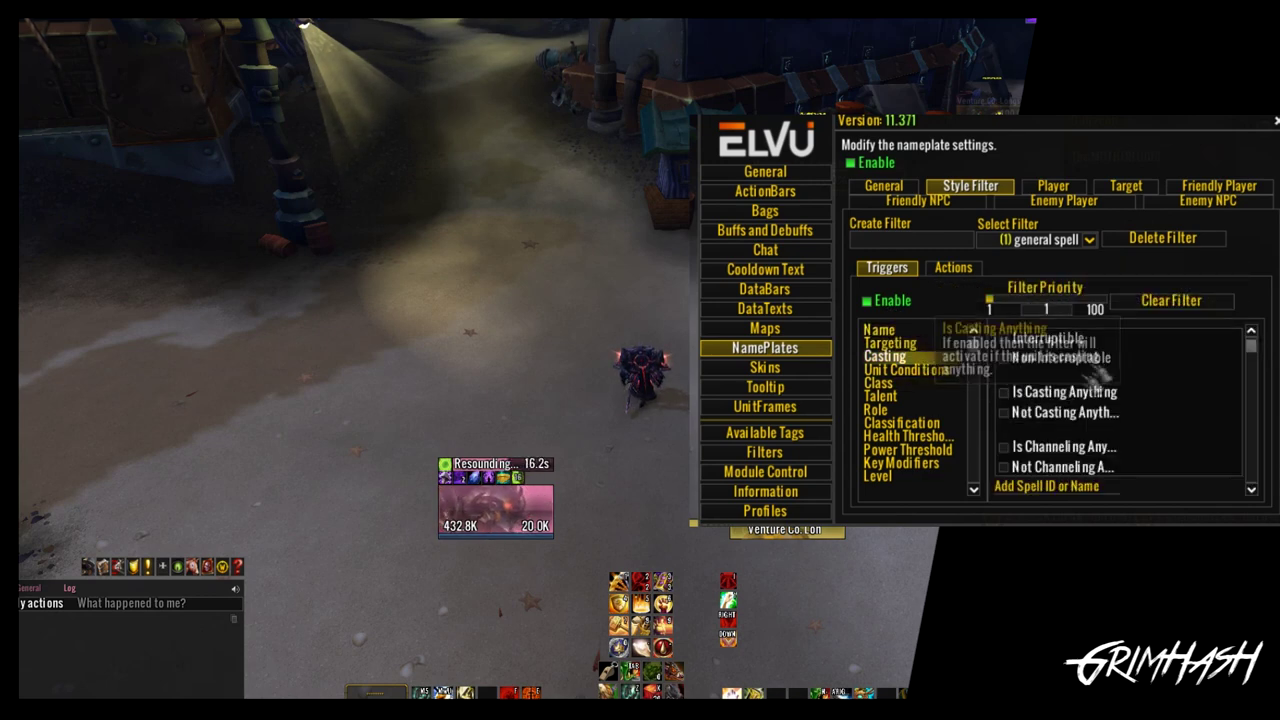
scroll(1110, 425, down, 3)
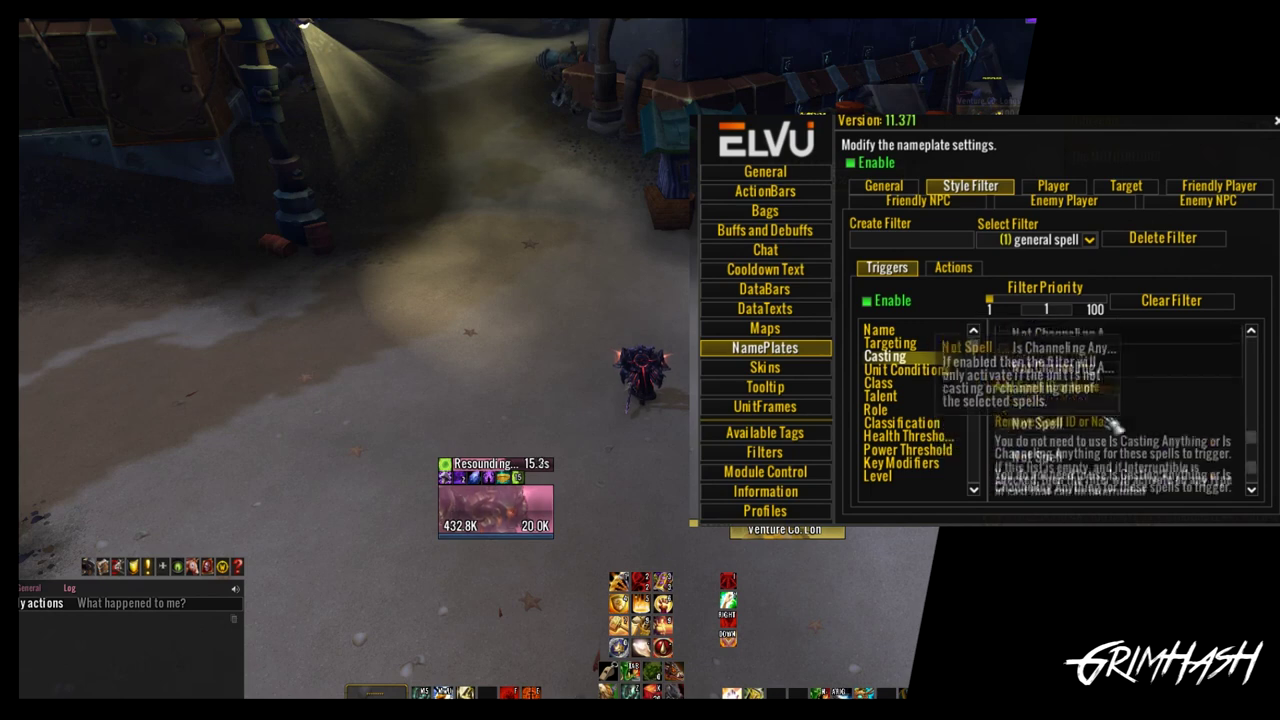
click(906, 370)
click(879, 383)
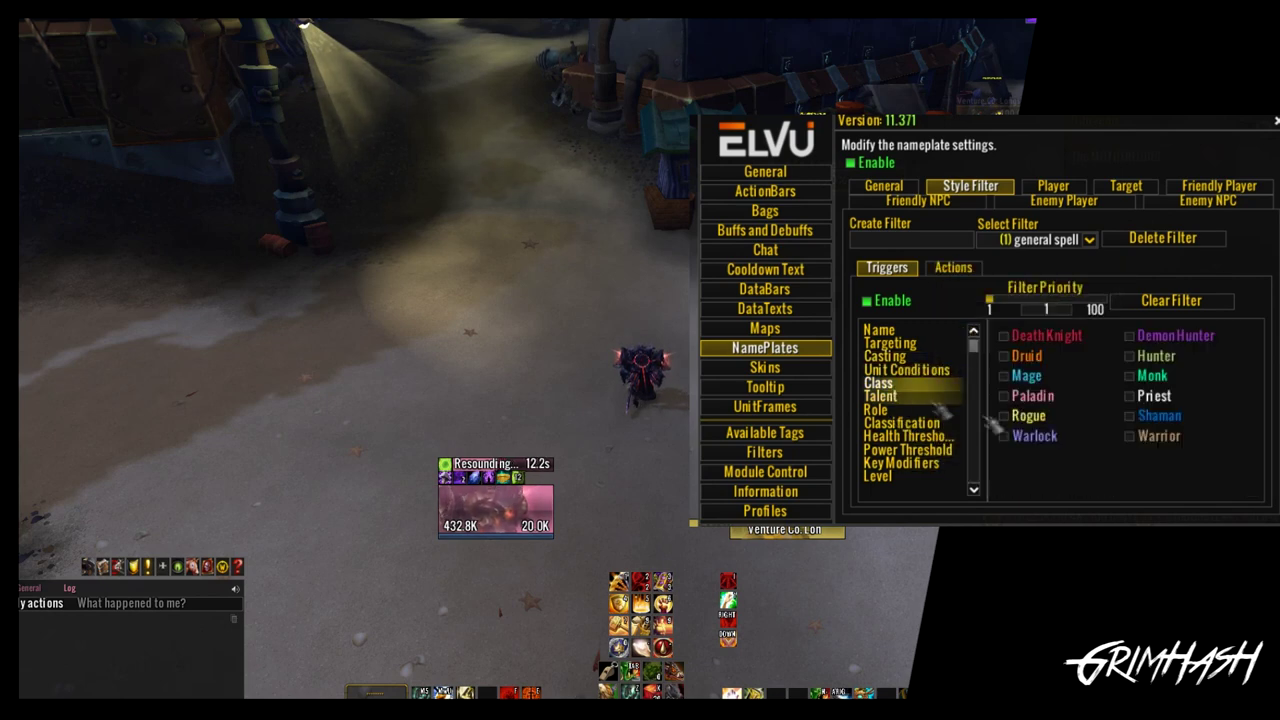
click(884, 397)
scroll(1052, 410, down, 3)
click(876, 410)
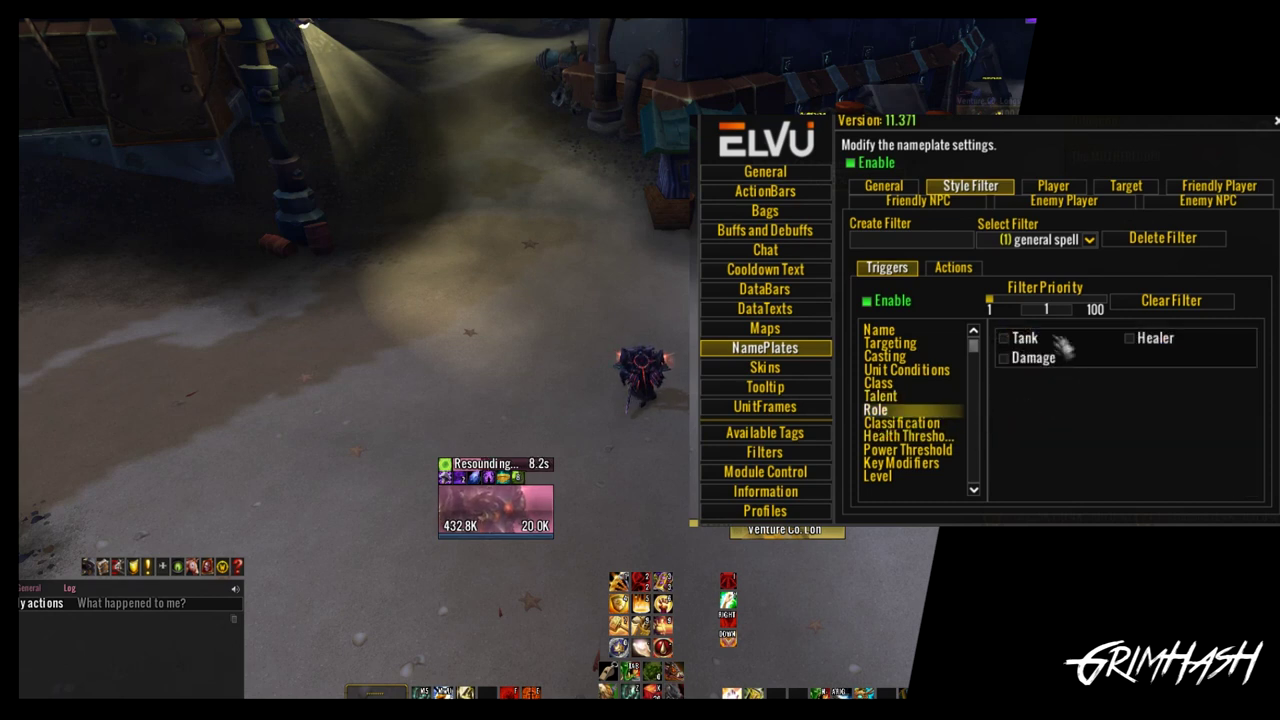
click(900, 423)
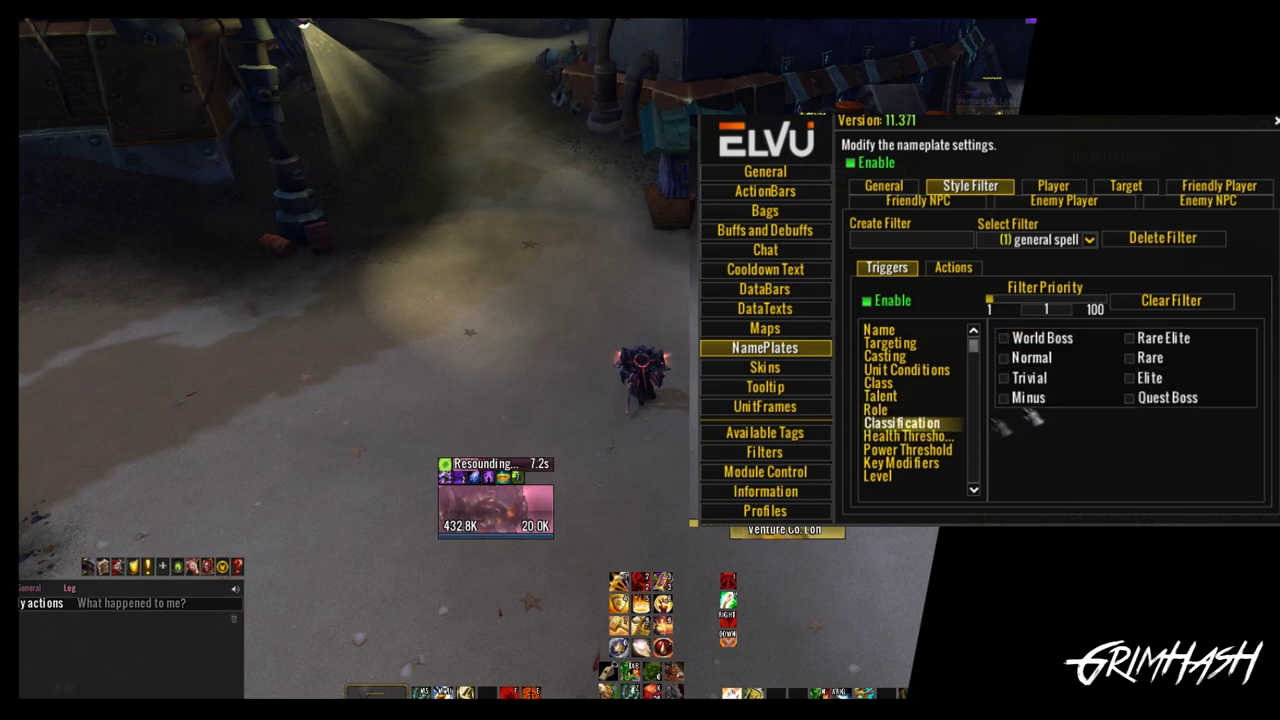
click(905, 436)
click(907, 450)
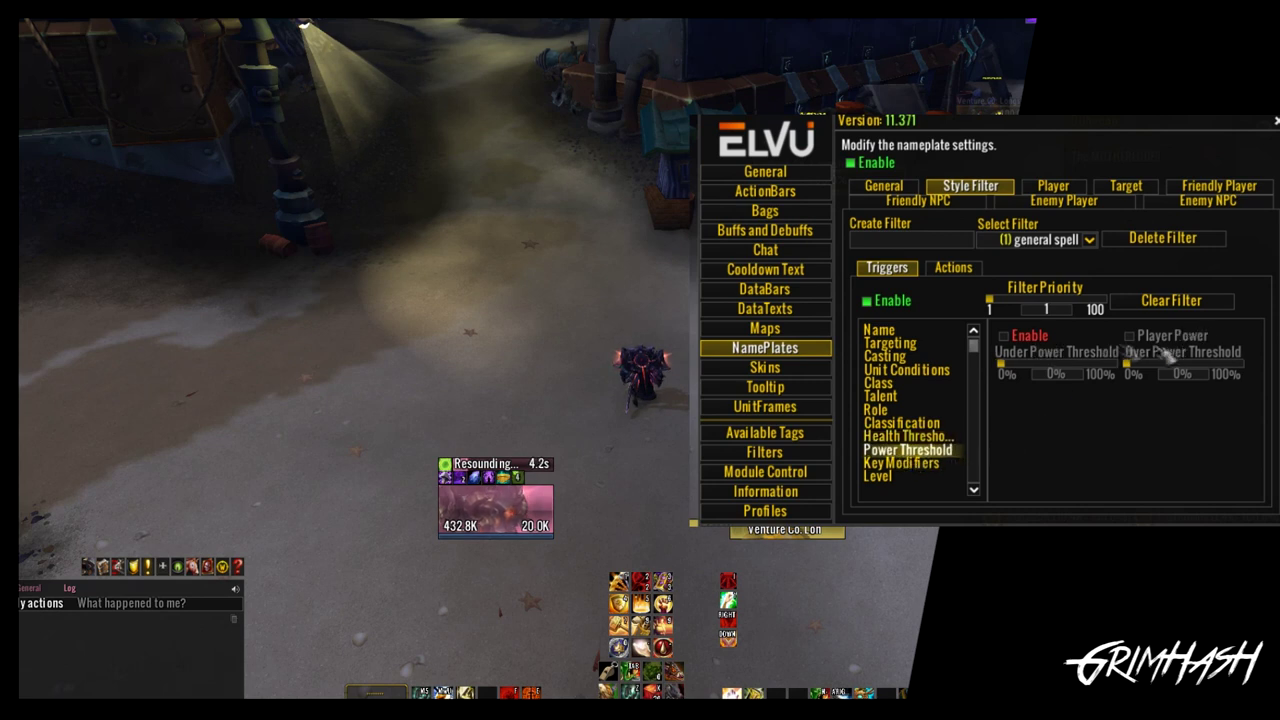
click(900, 463)
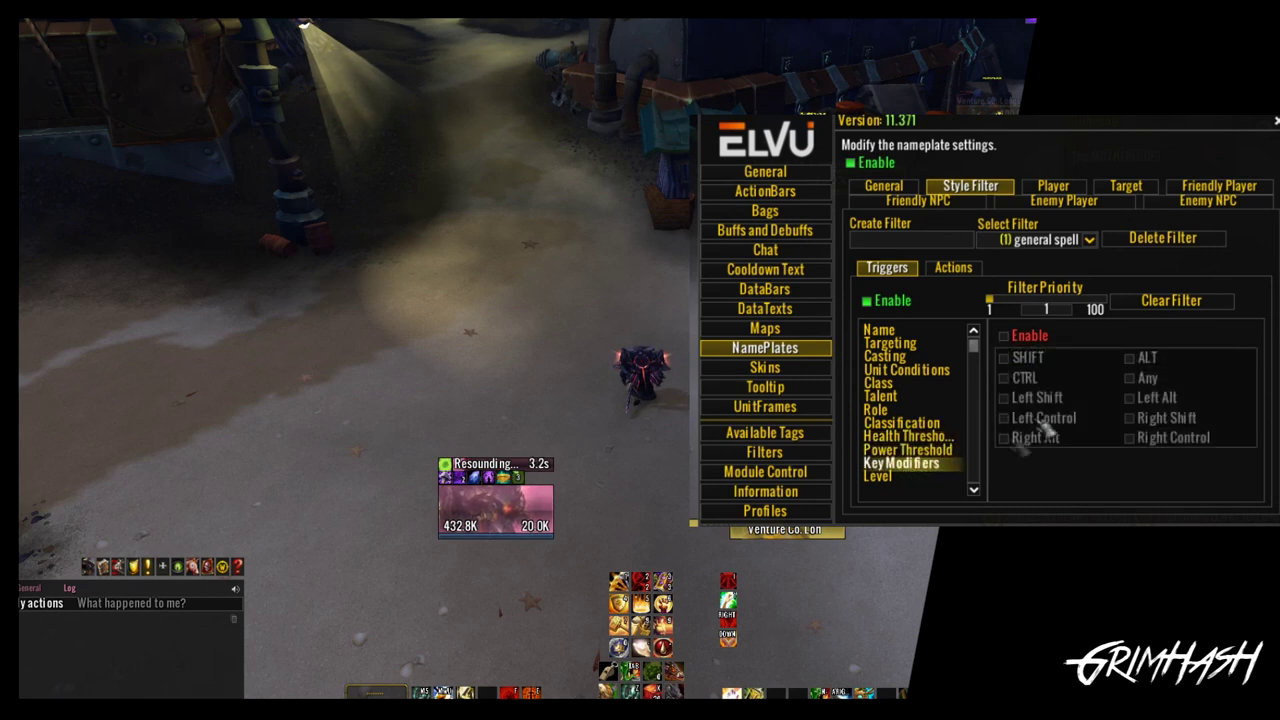
click(878, 476)
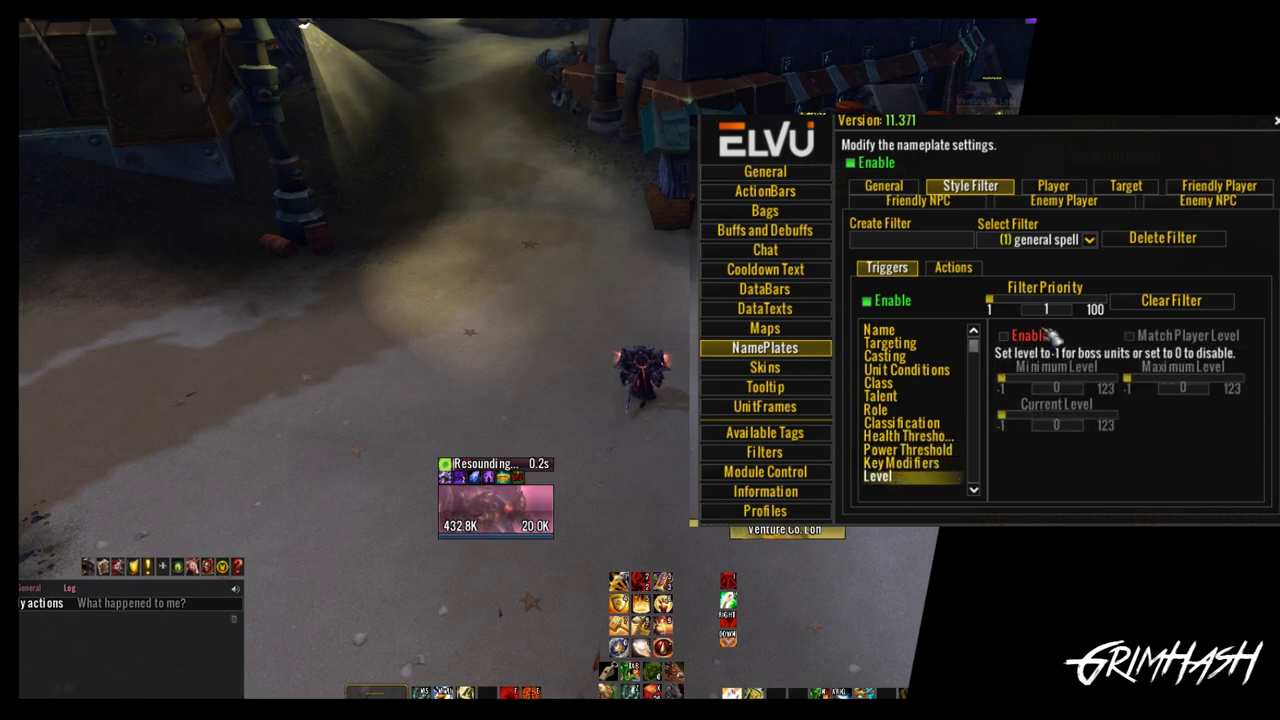
click(897, 334)
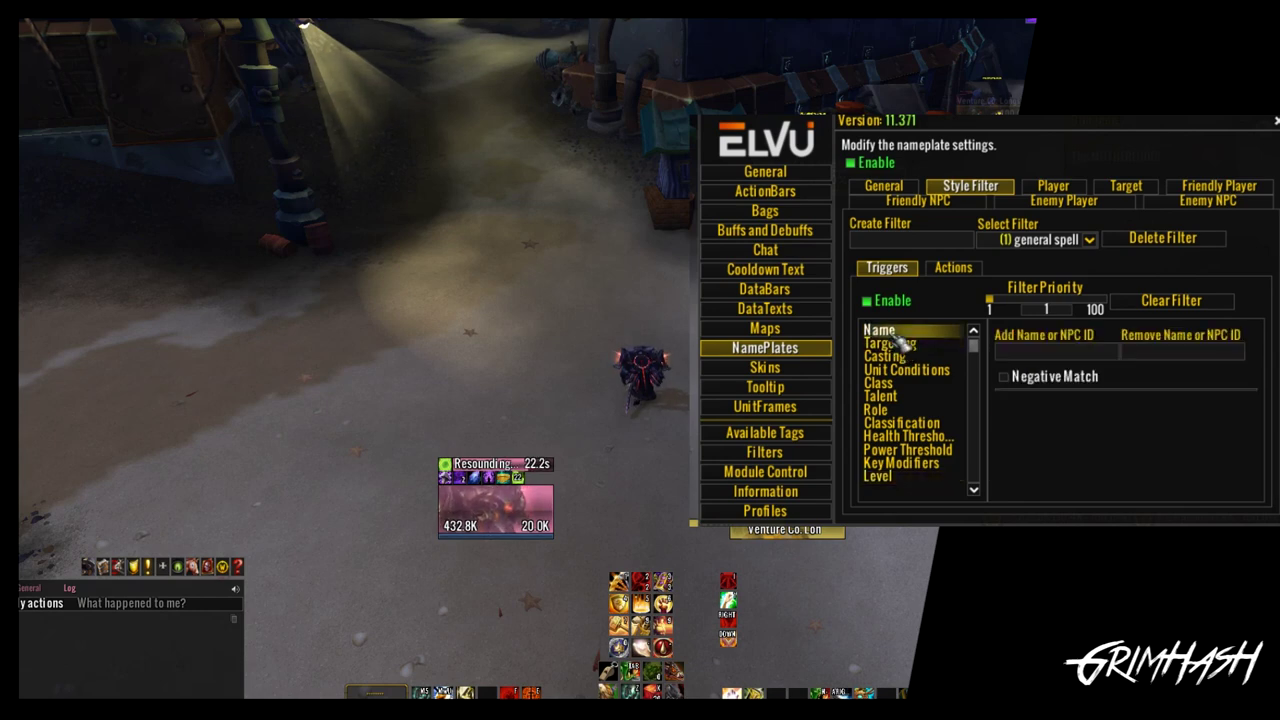
Step: Export the NamePlate Style Filters in Text format from the profile settings, review the exported string and close the export window
click(800, 512)
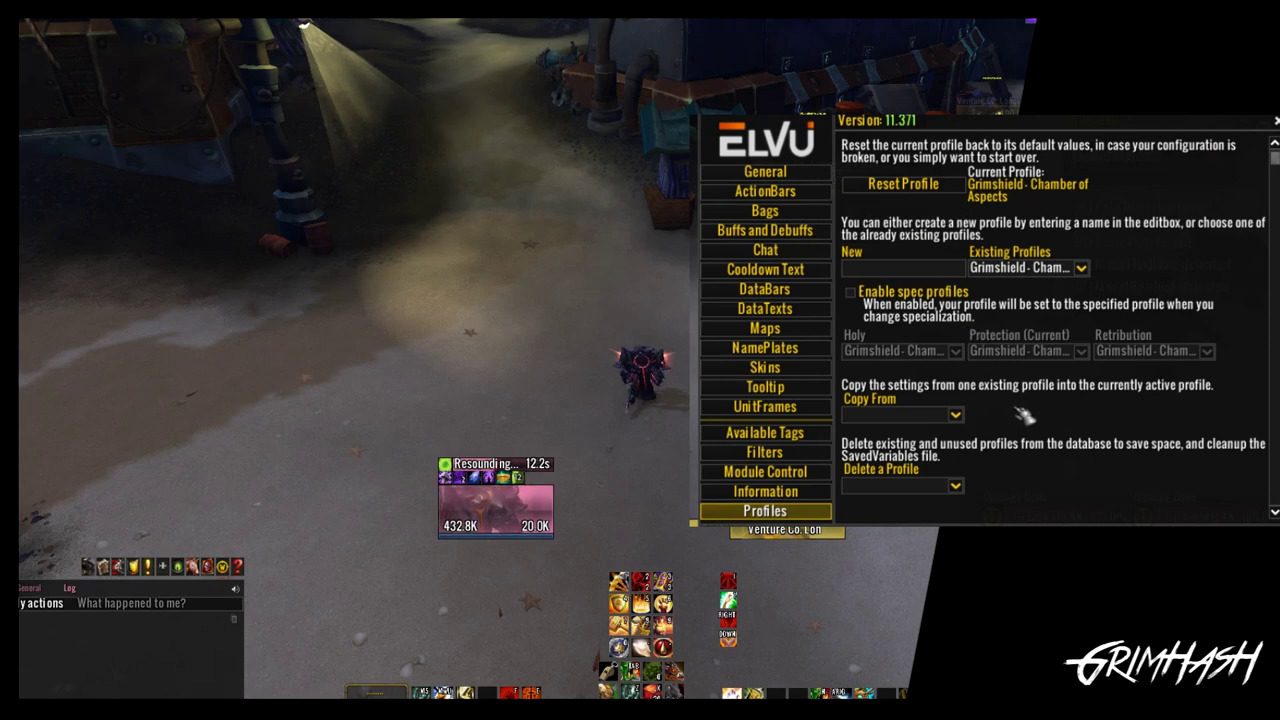
scroll(1024, 416, down, 1)
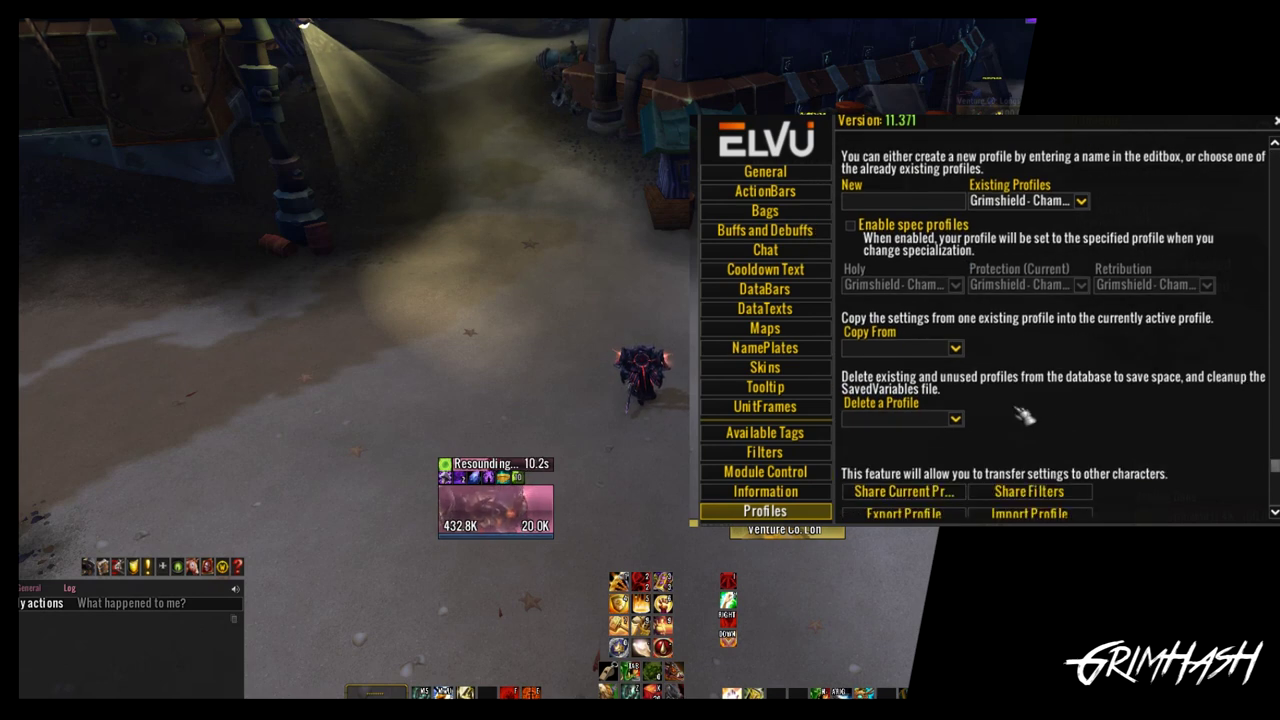
scroll(1024, 416, up, 1)
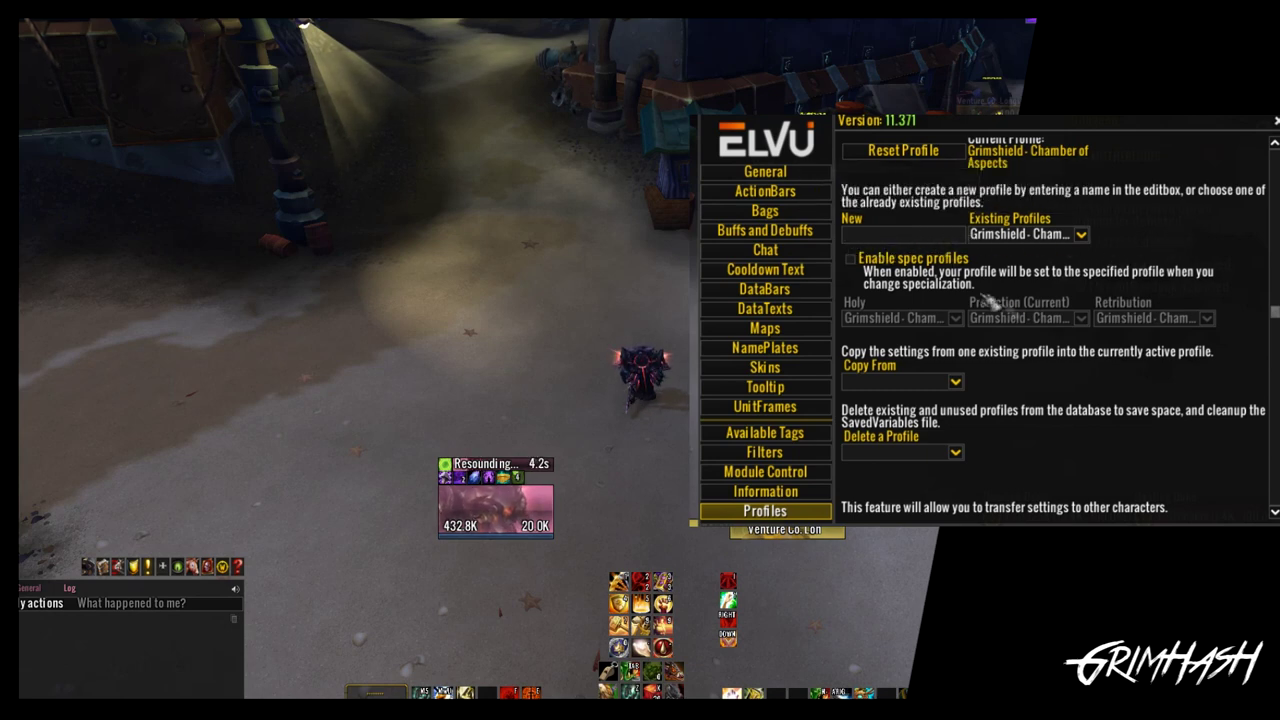
scroll(935, 280, down, 1)
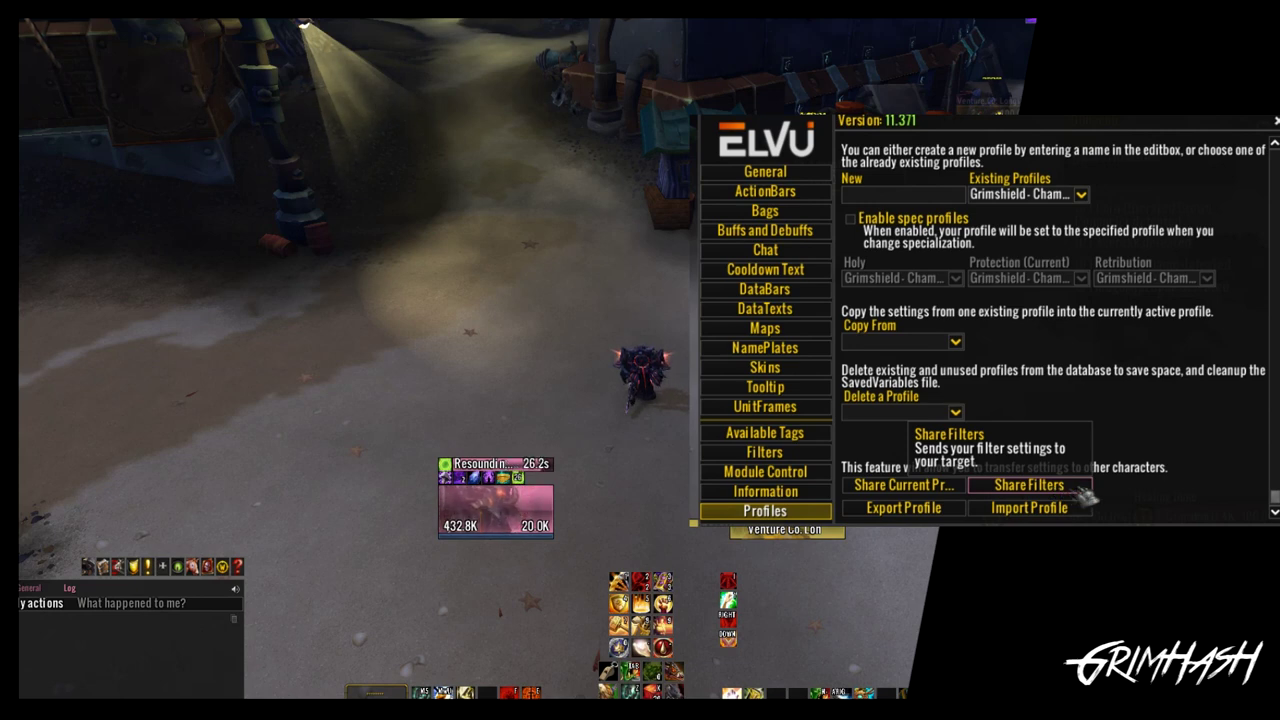
click(958, 507)
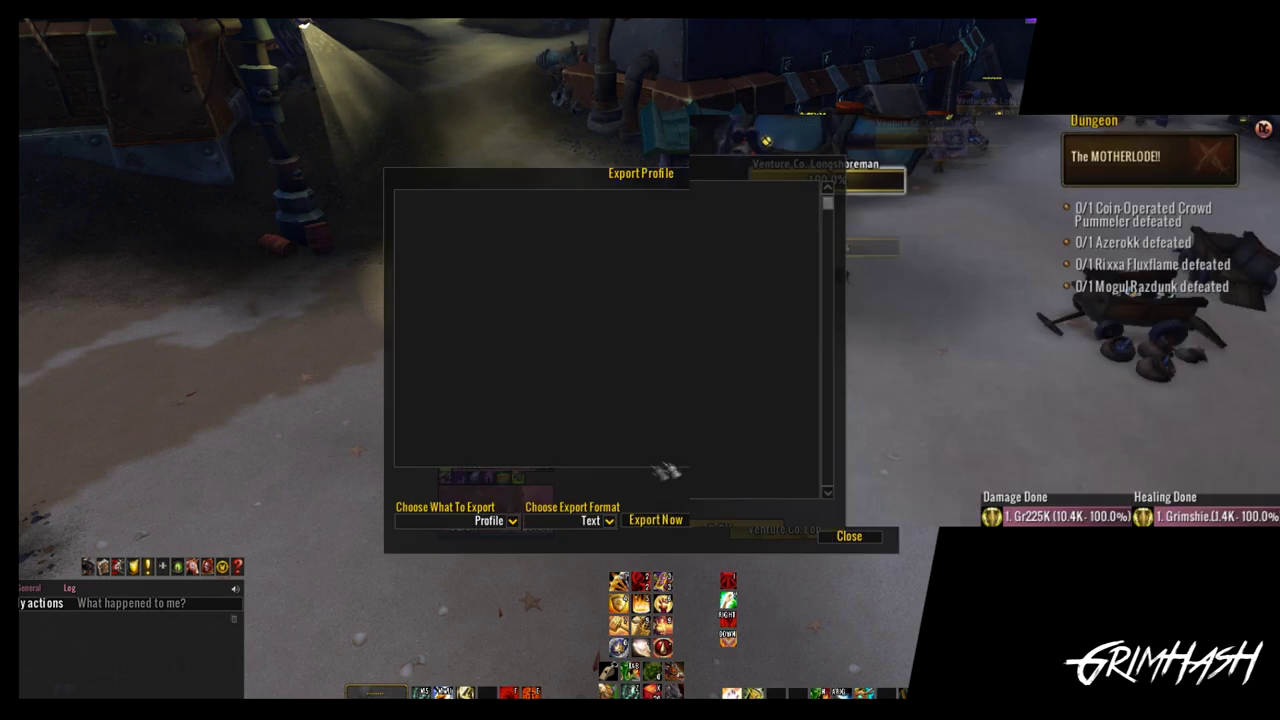
click(512, 521)
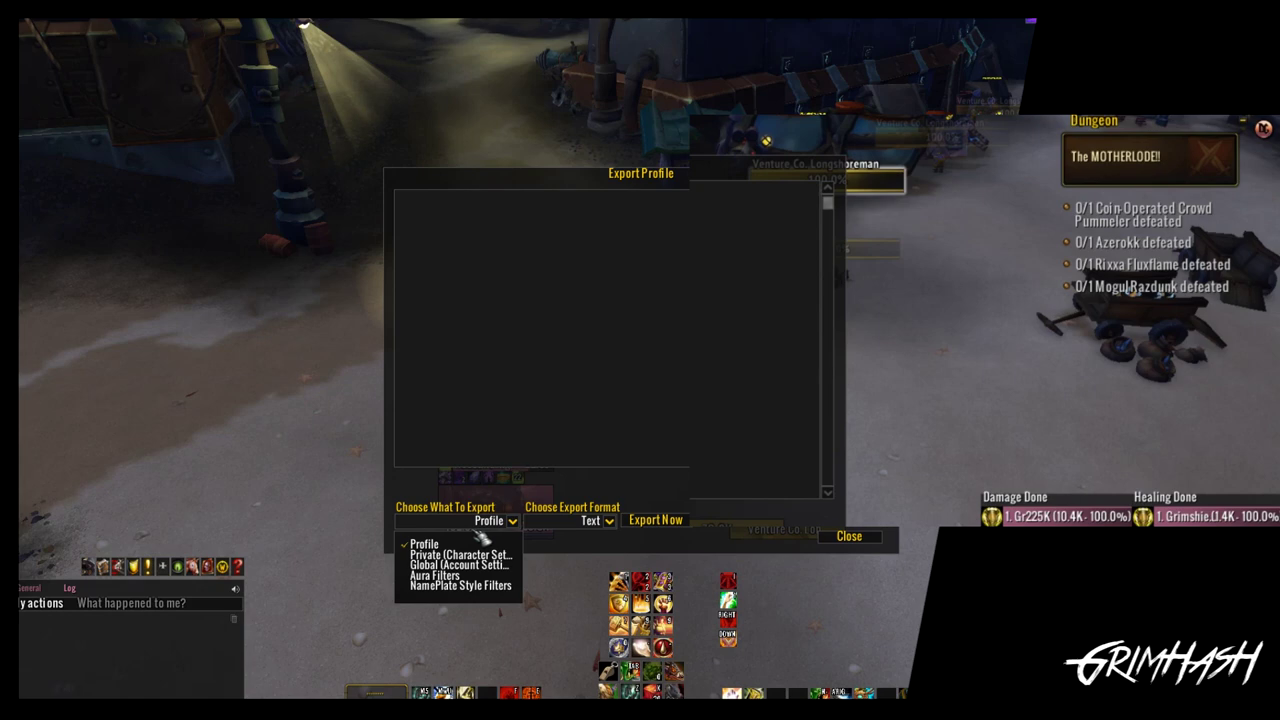
click(470, 586)
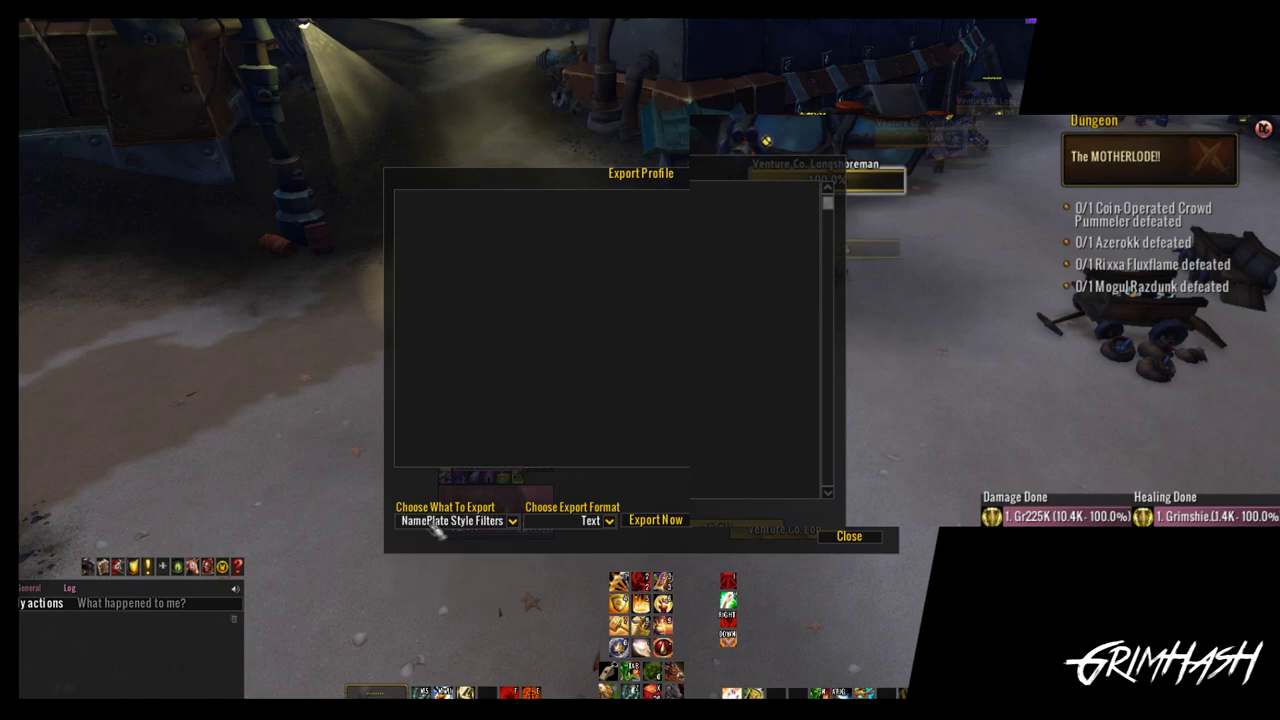
click(655, 520)
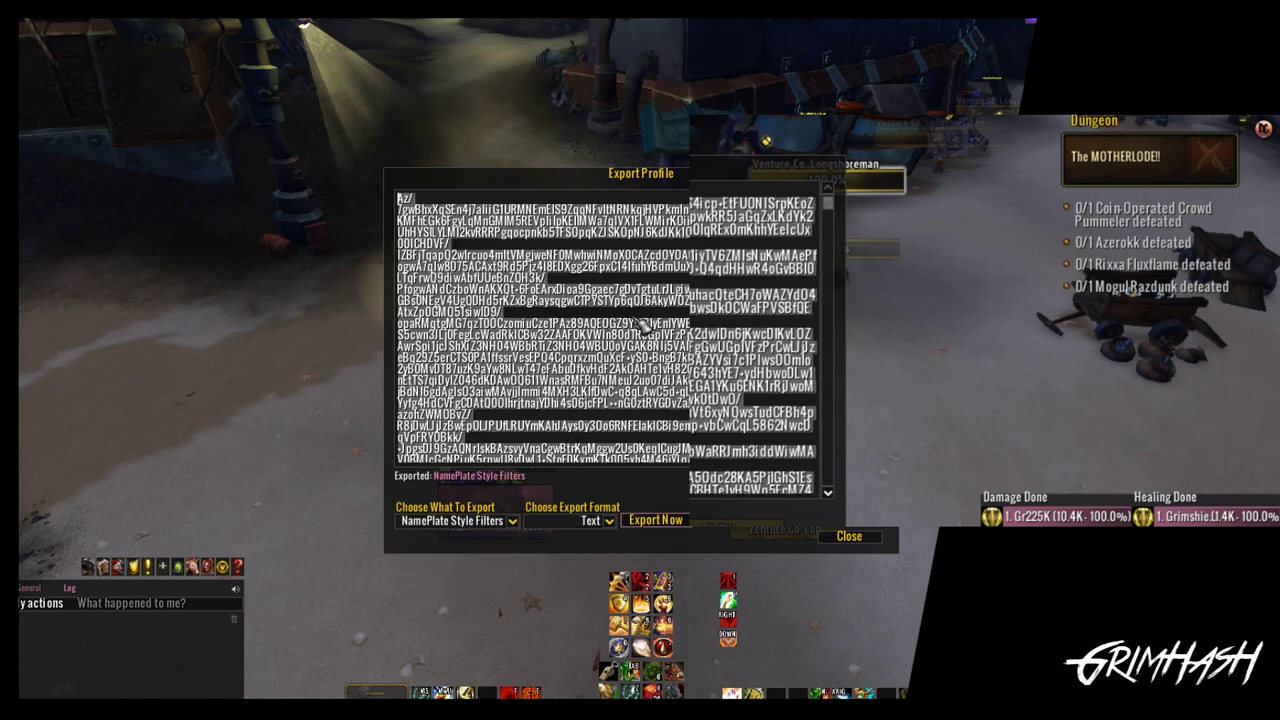
scroll(632, 432, down, 5)
scroll(632, 432, up, 10)
click(849, 538)
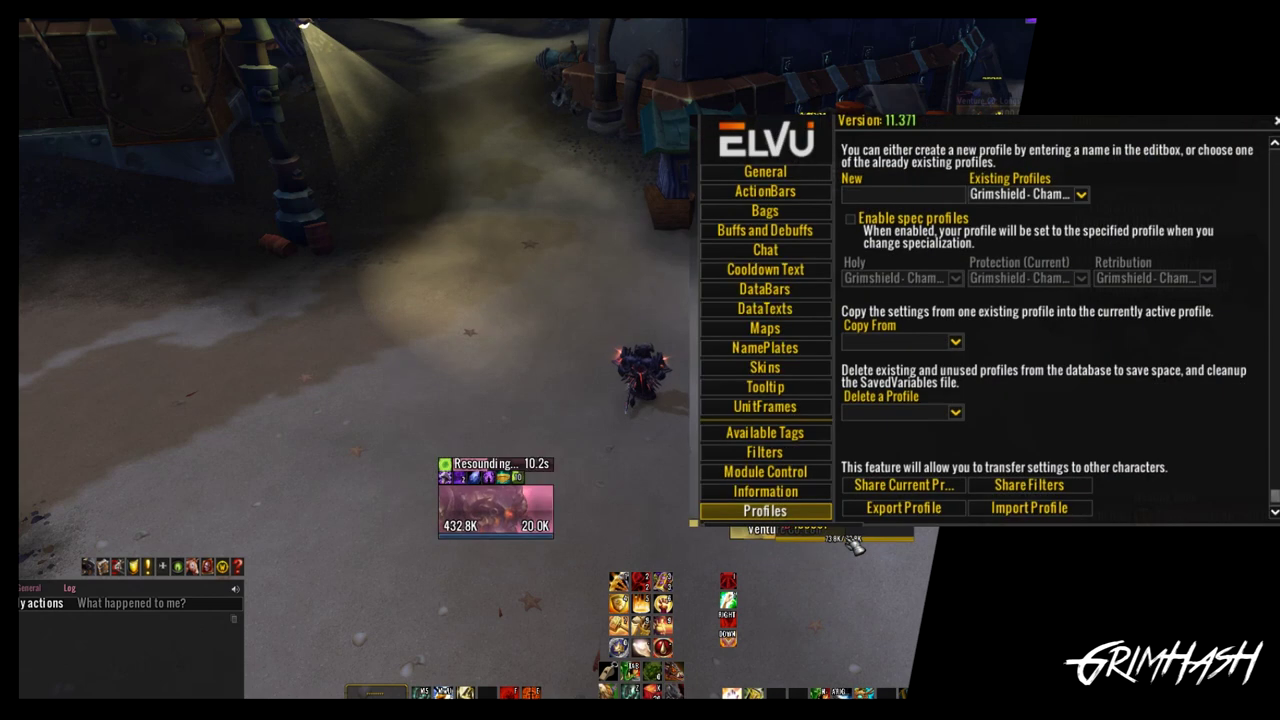
Step: Set the general spell filter's casting triggers to Interruptible, Is Casting Anything and Is Channeling Anything
click(765, 348)
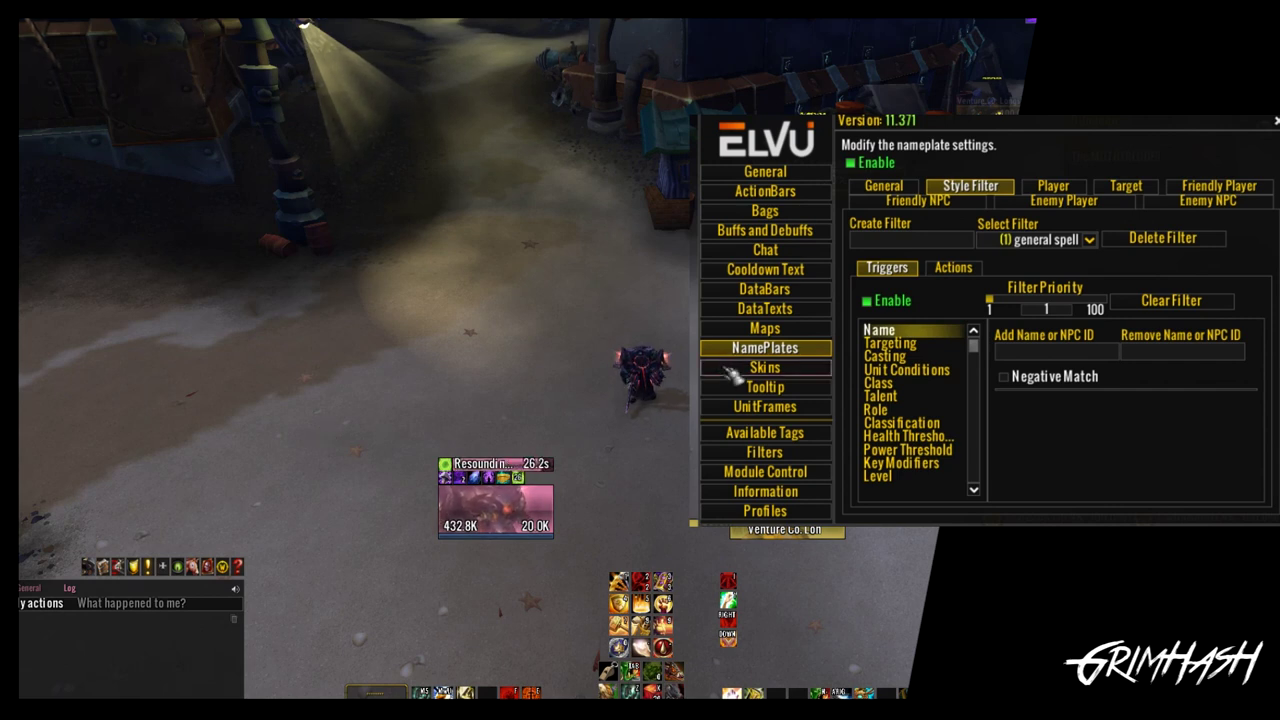
click(926, 360)
scroll(1176, 376, up, 3)
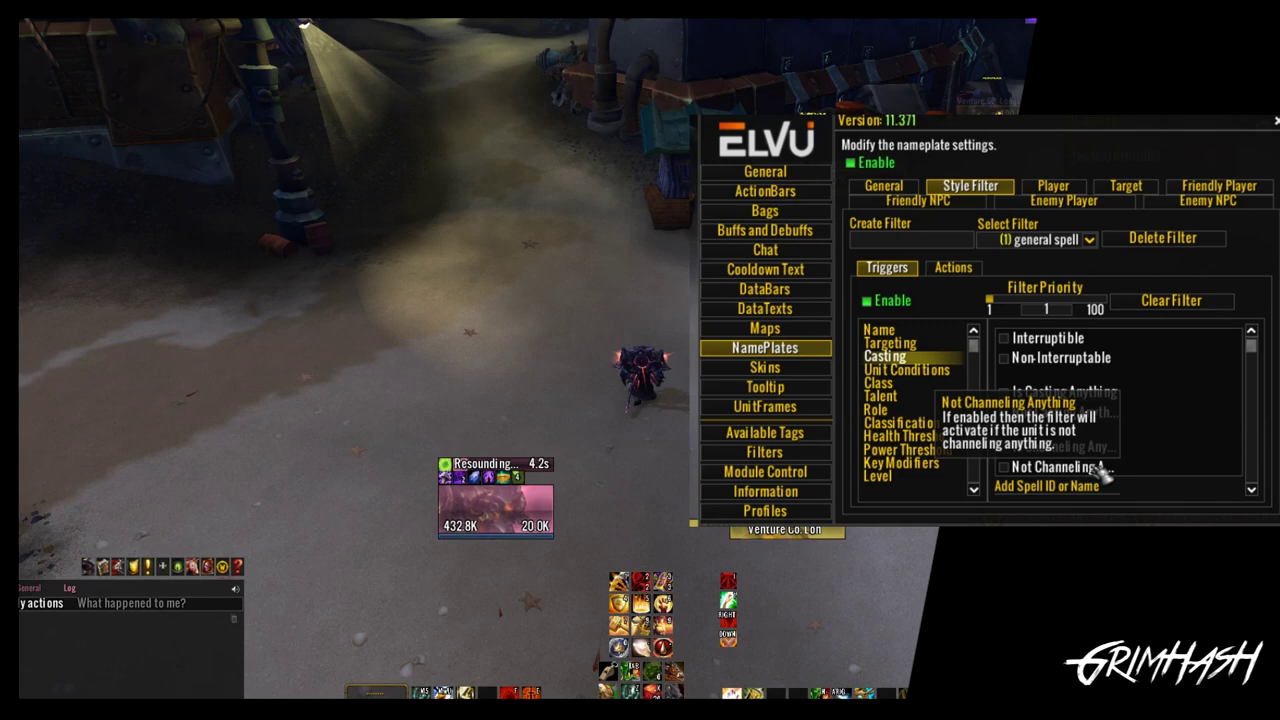
click(1054, 338)
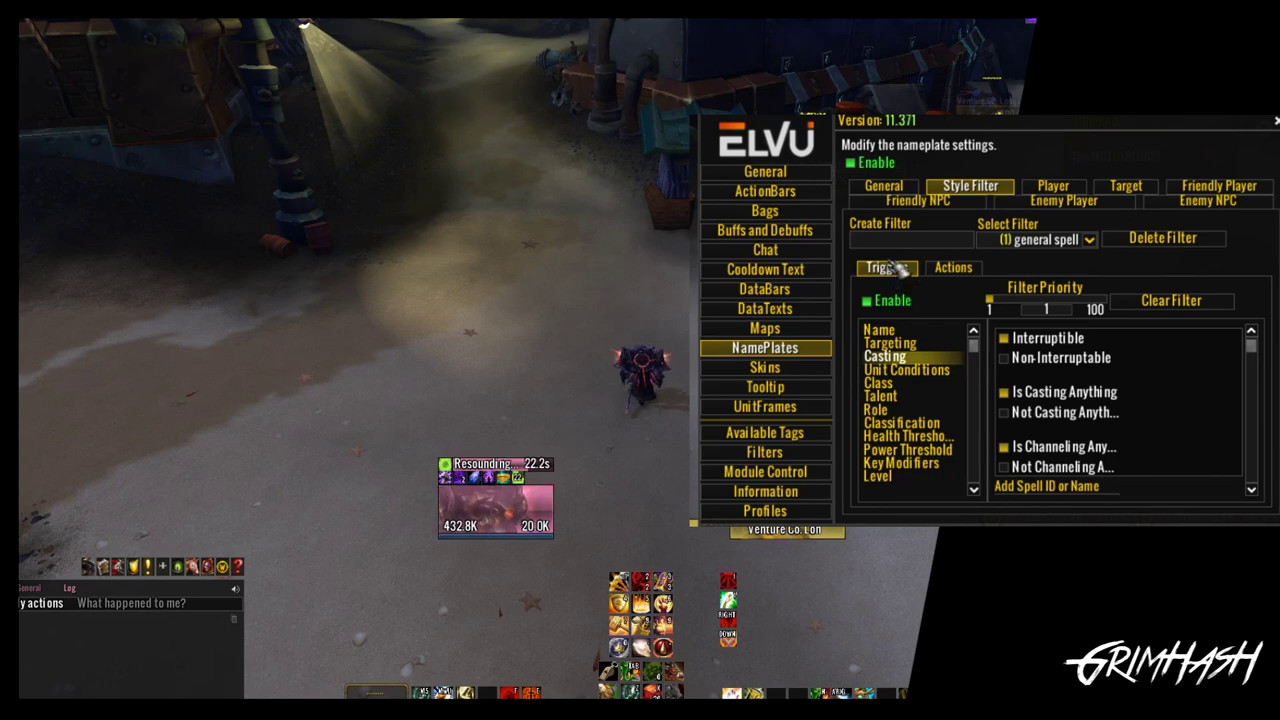
Step: Enable the health color action for the general spell filter and set the color to bright magenta pink
click(952, 268)
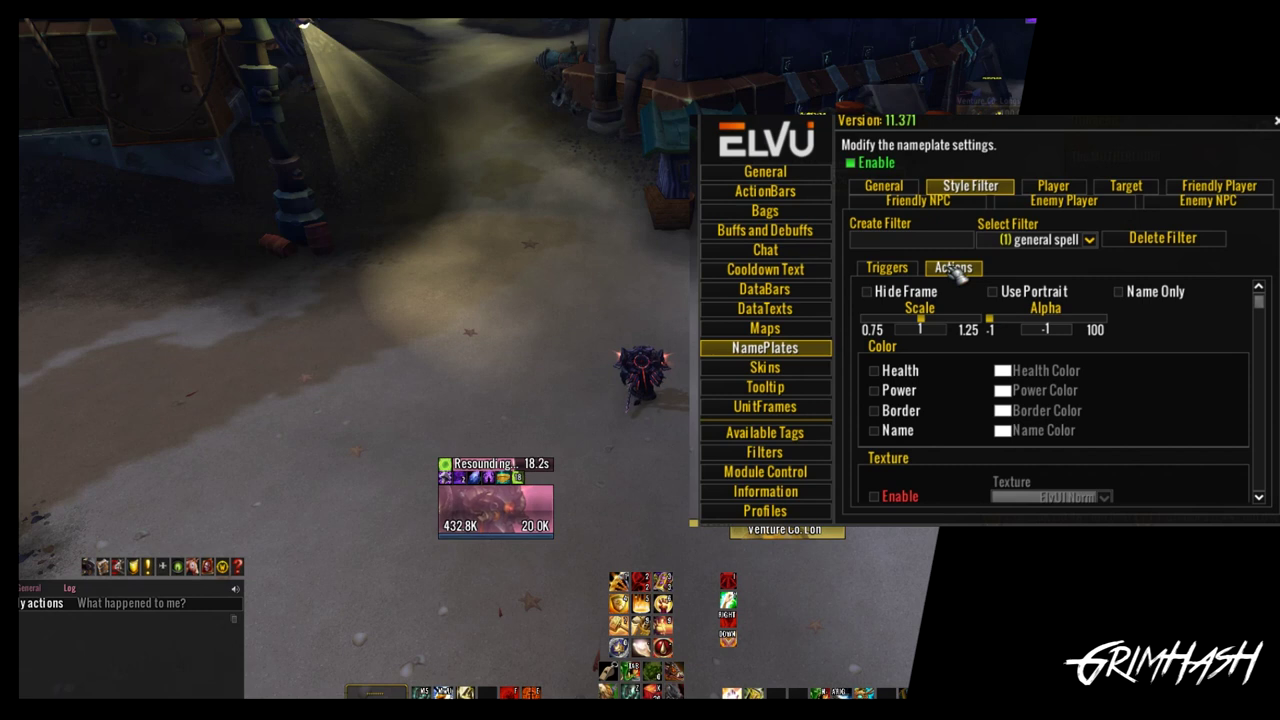
click(900, 372)
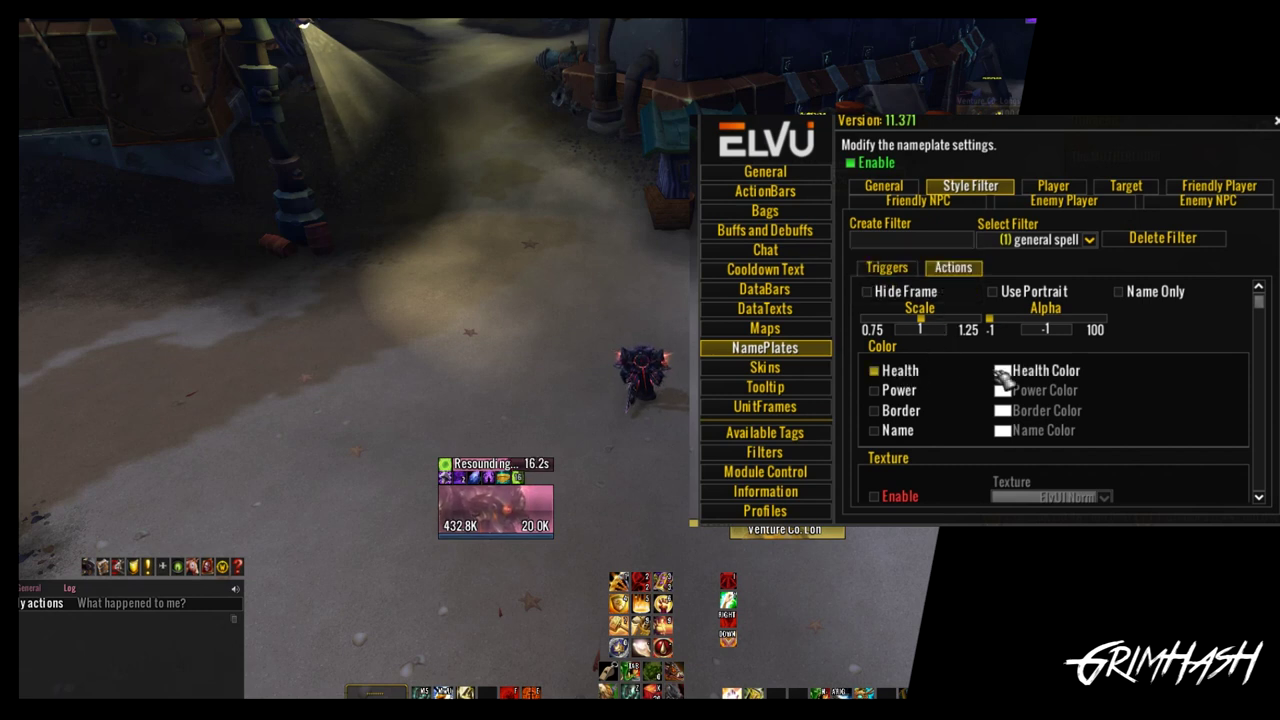
click(1013, 373)
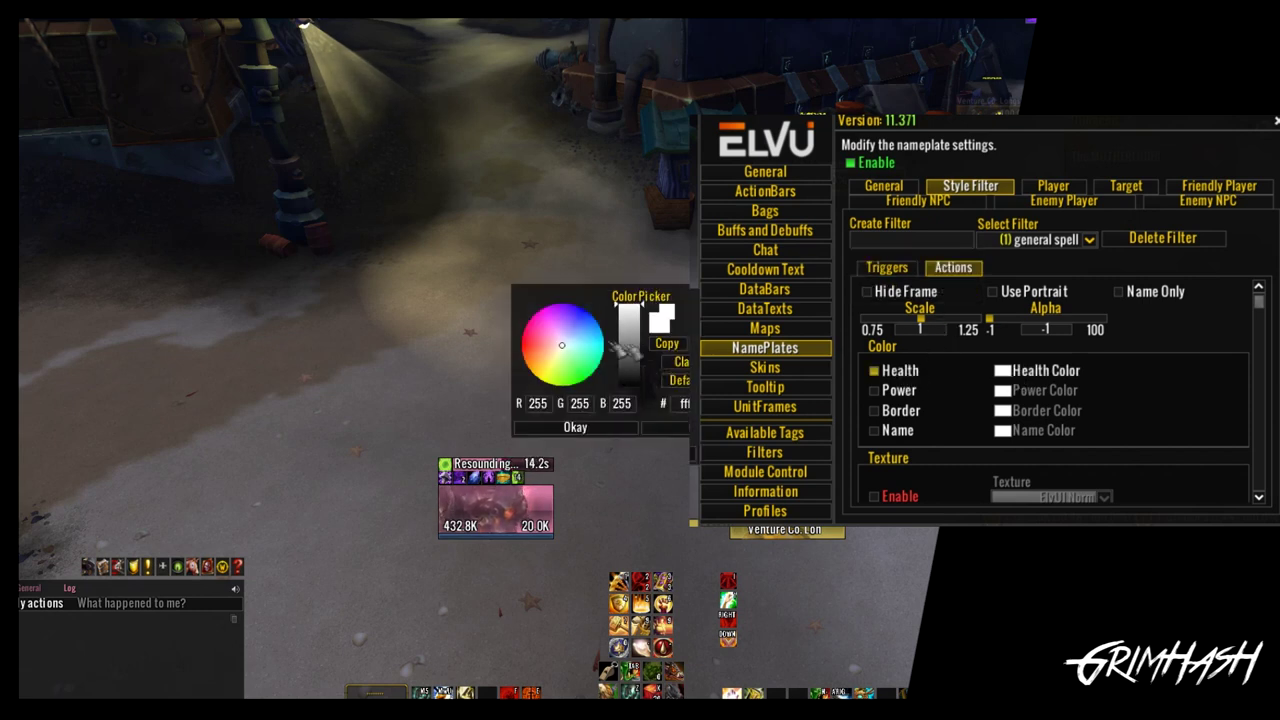
drag(557, 331, 510, 290)
click(578, 427)
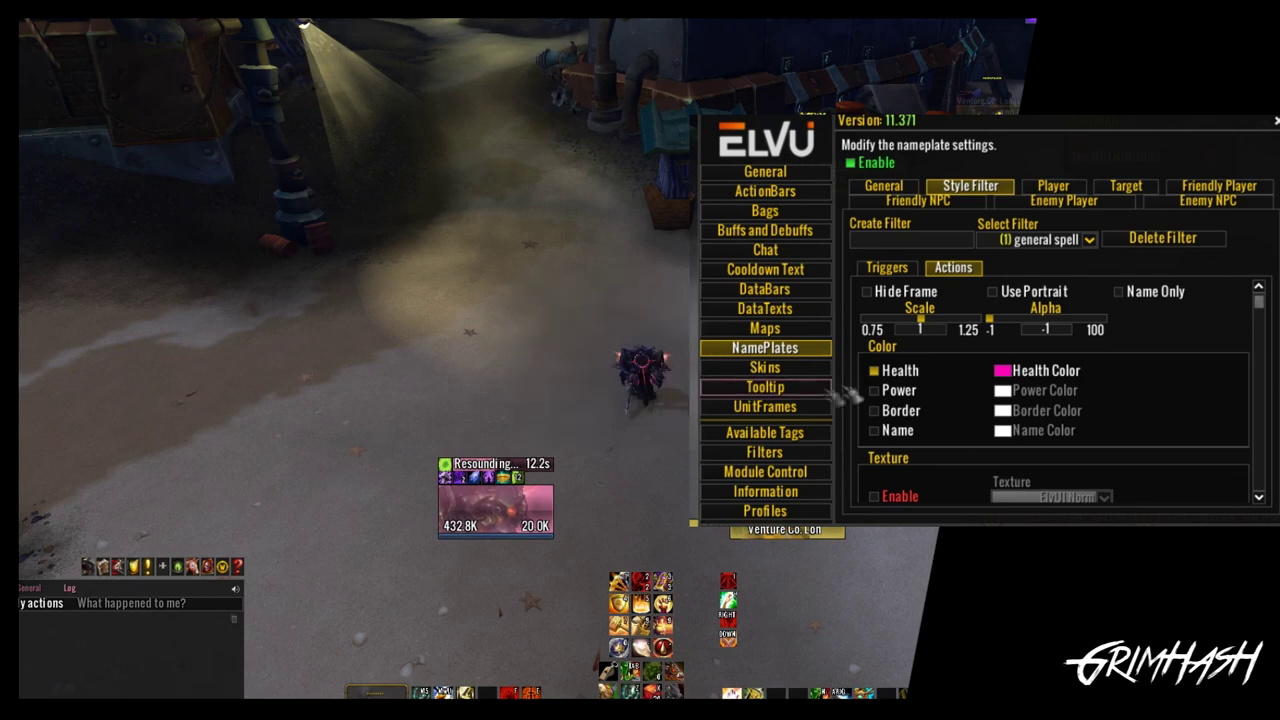
Step: Enable the texture action for the general spell filter and choose the WorldState Score texture
scroll(930, 410, down, 3)
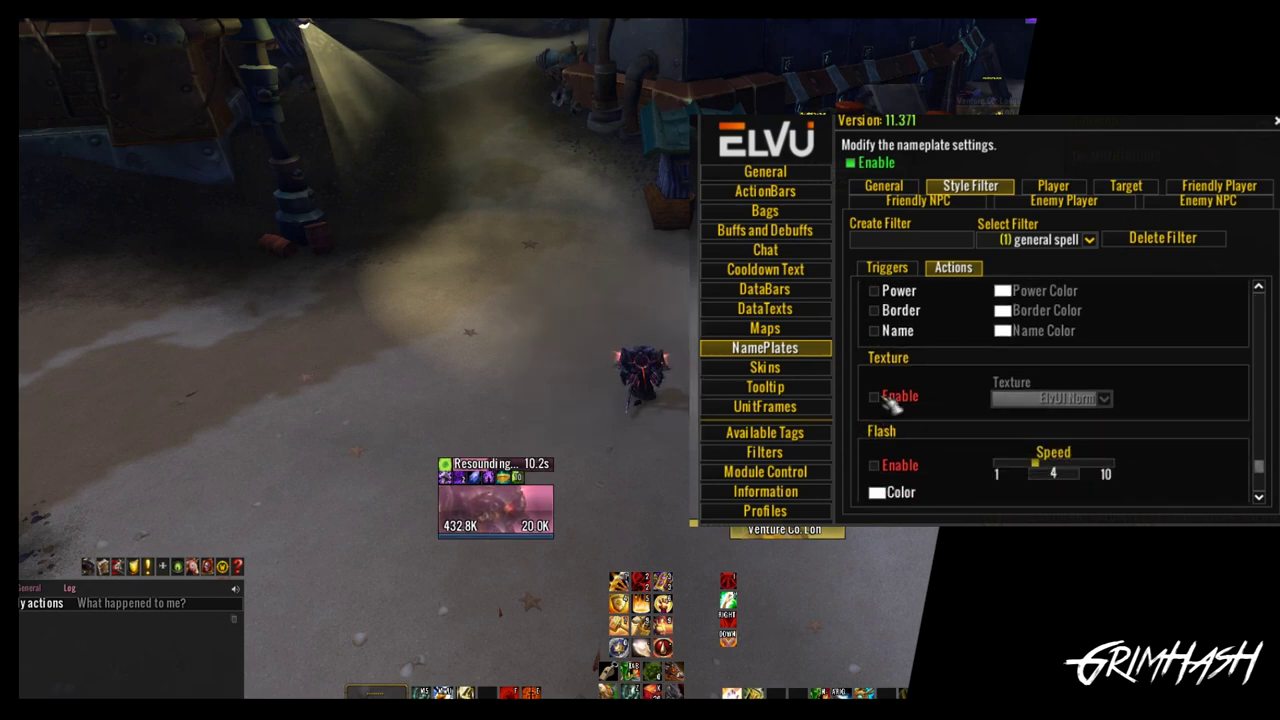
click(887, 398)
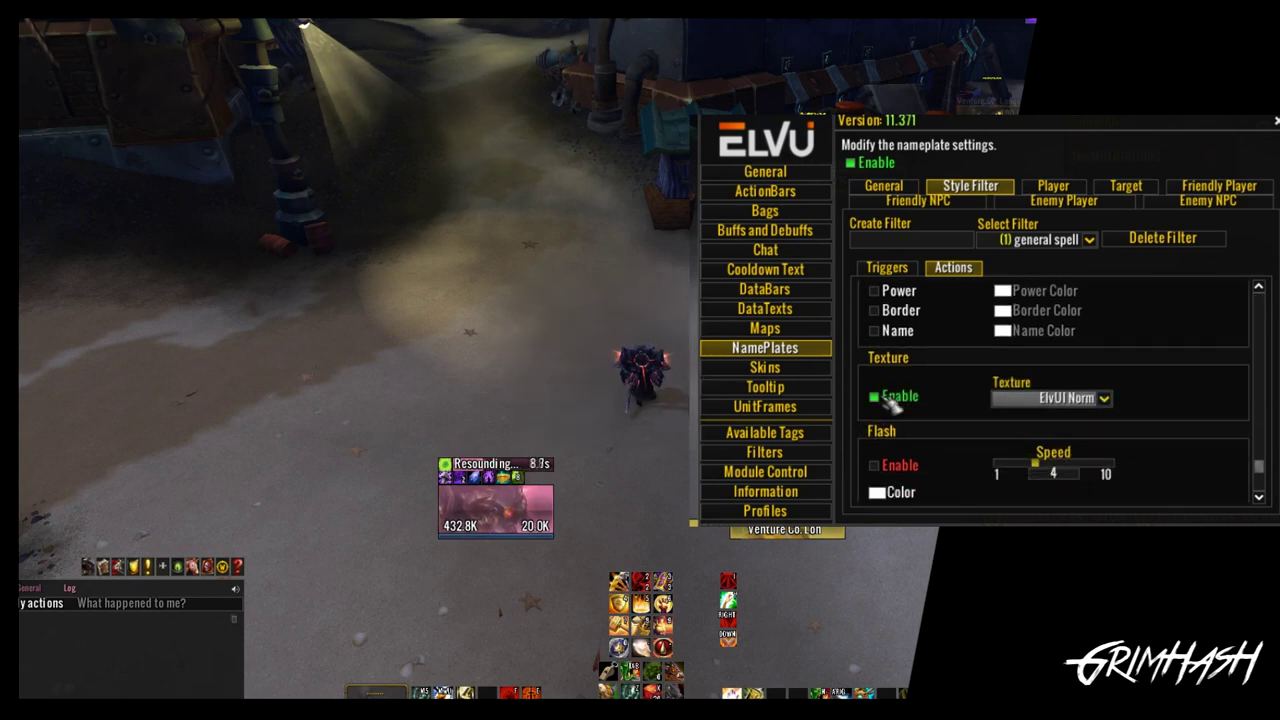
click(1102, 400)
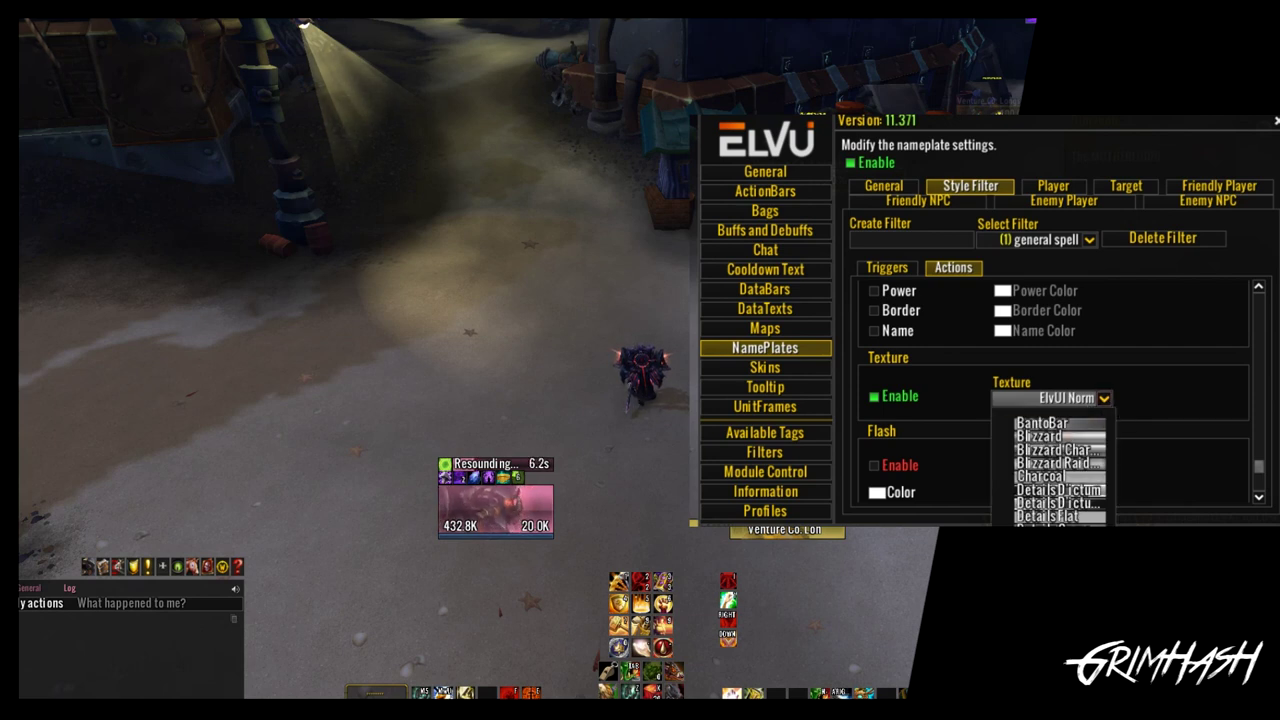
click(1060, 640)
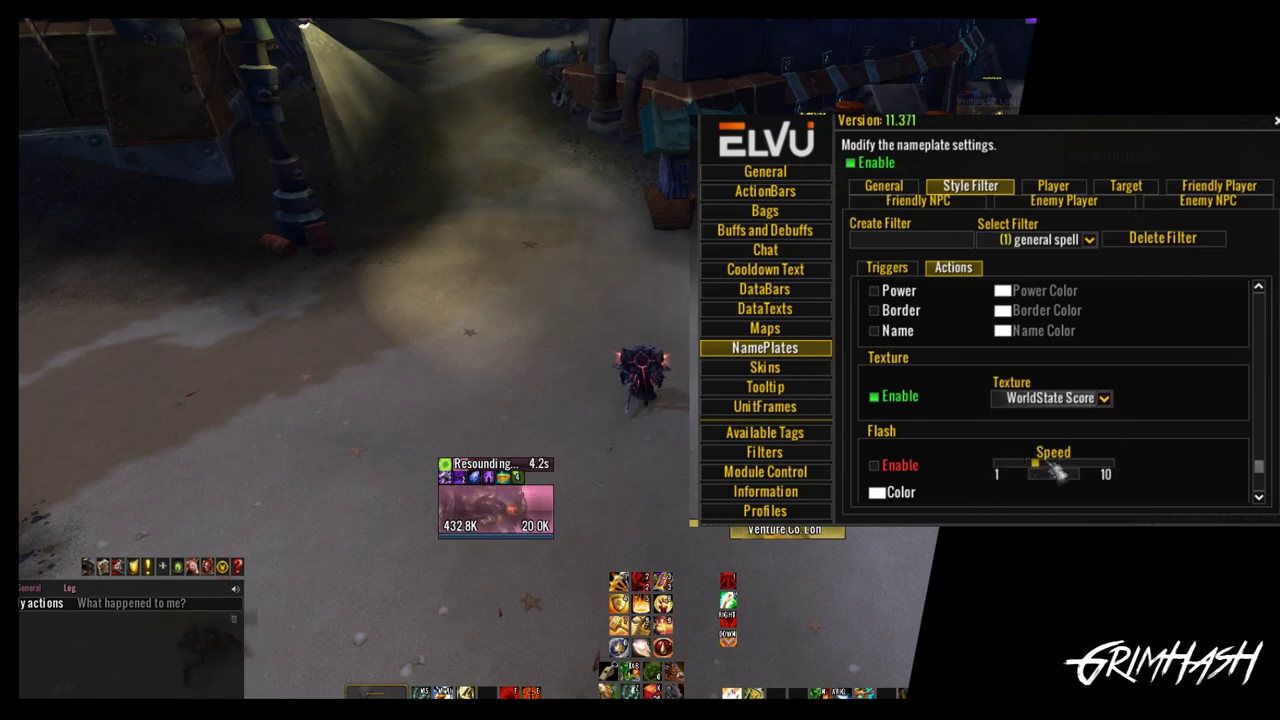
Step: Enable the flash action for the general spell filter, lower its speed to the minimum and review the configured actions
scroll(990, 435, down, 1)
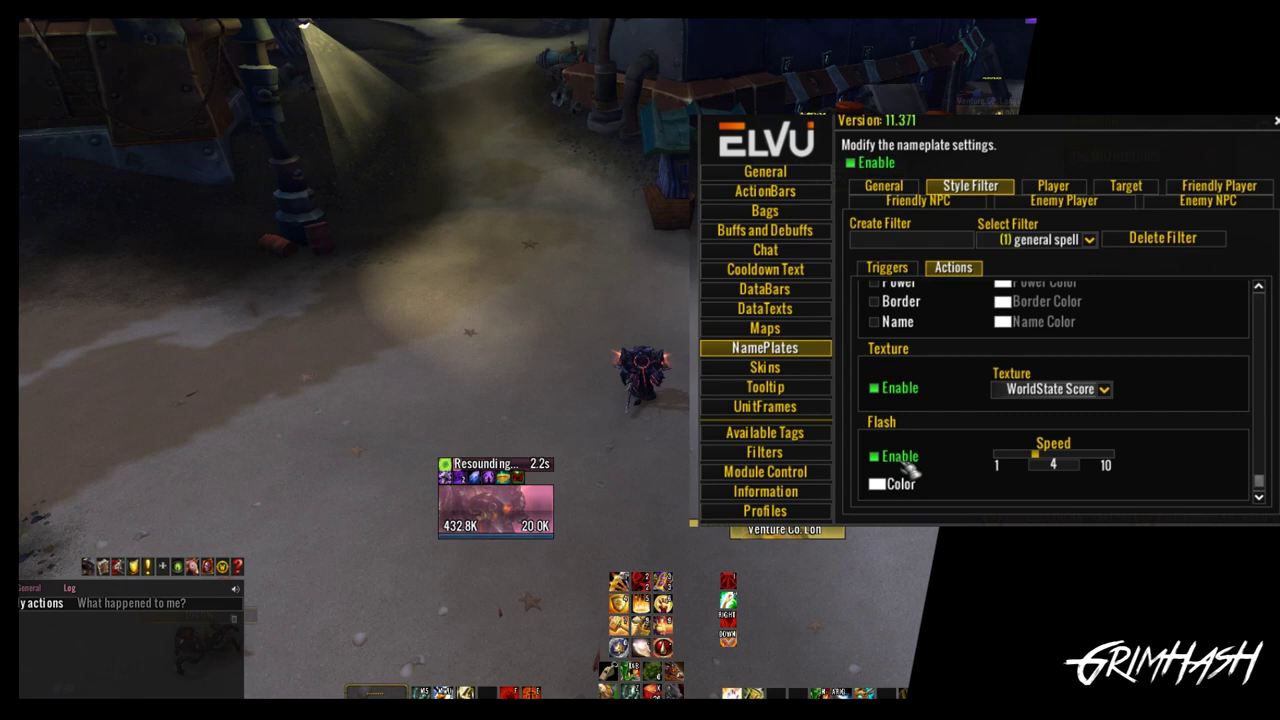
drag(1030, 458, 1000, 458)
scroll(950, 460, up, 5)
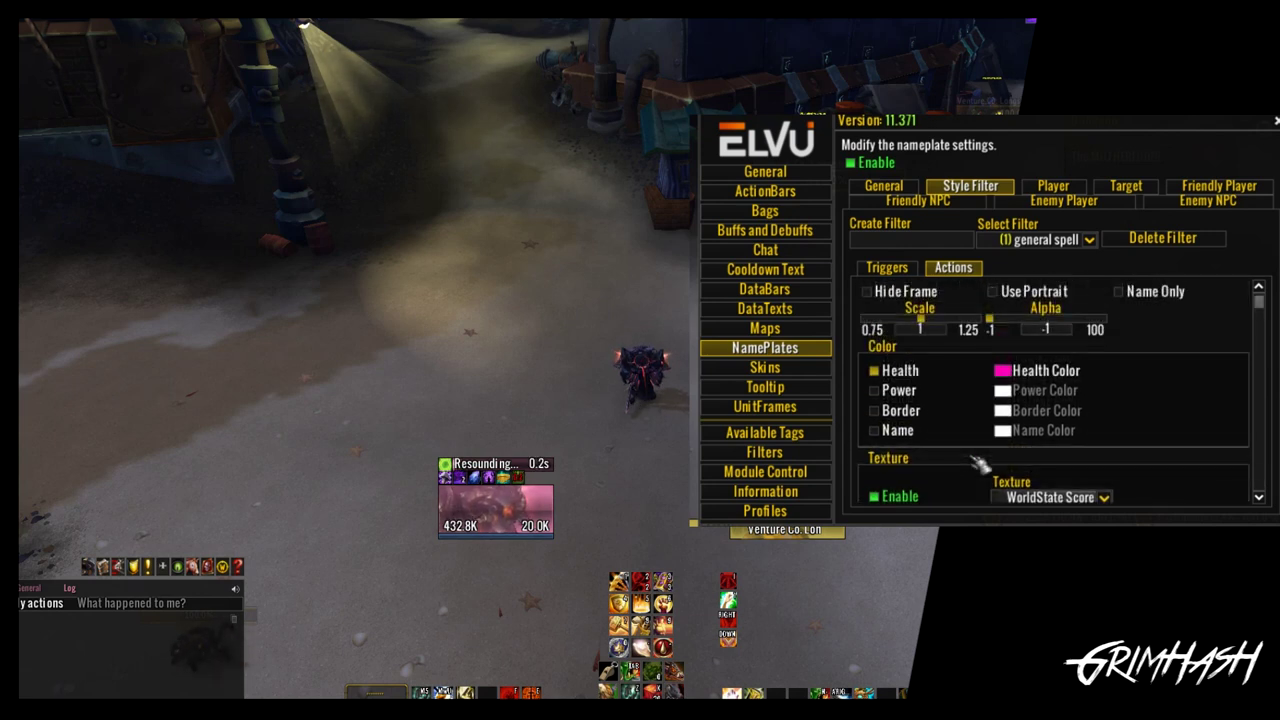
scroll(944, 418, down, 3)
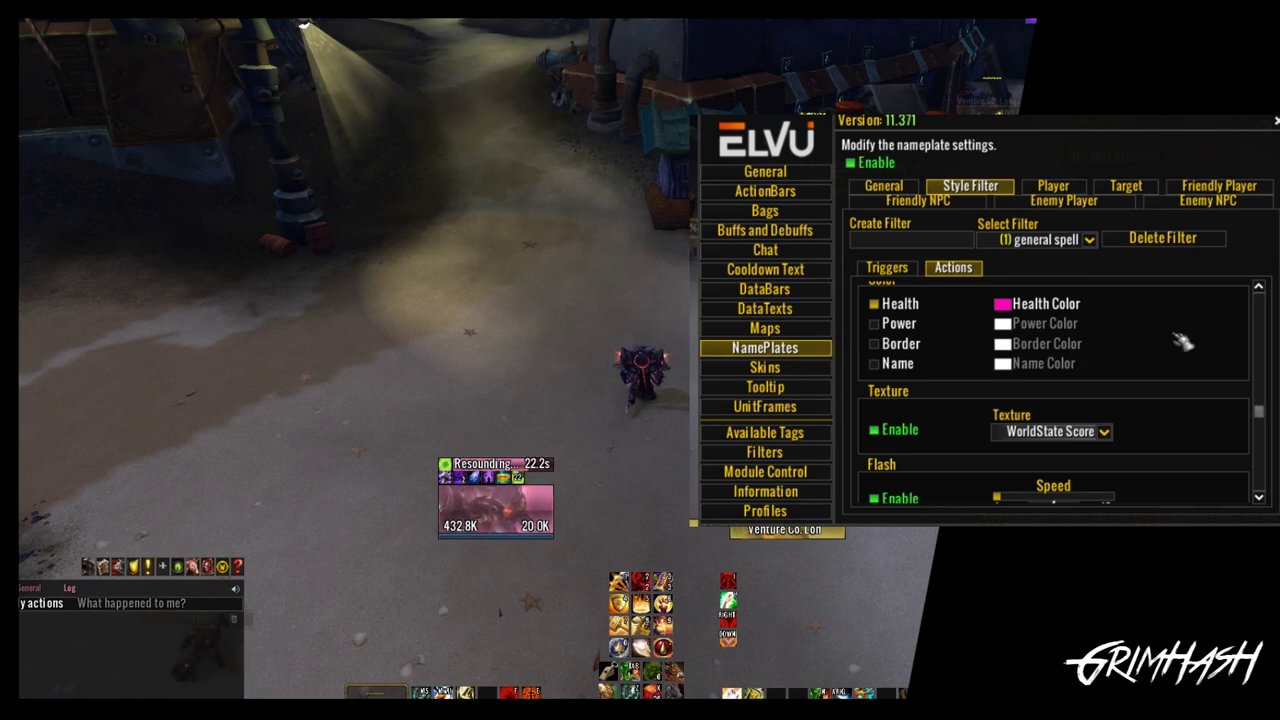
scroll(1180, 340, up, 3)
click(1032, 291)
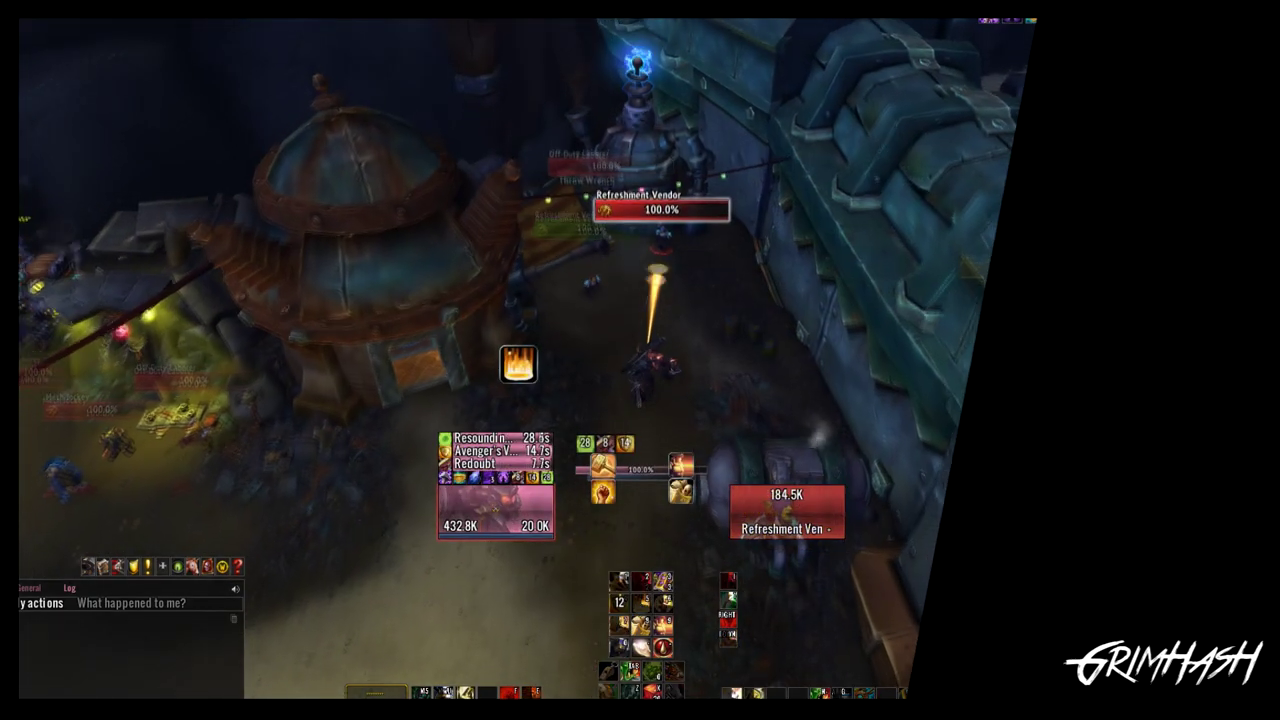
Step: Fight the Refreshment Vendor and target it while it casts Iced Spritzer to test the filter on its nameplate
key(w)
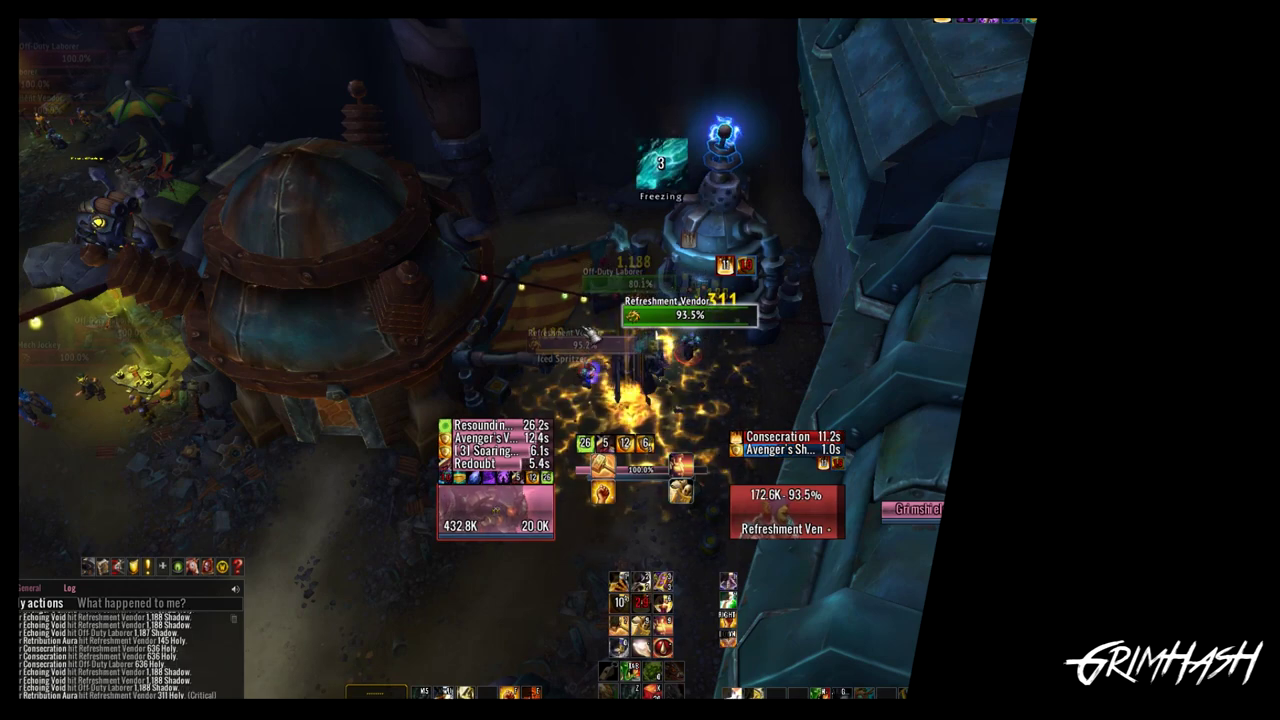
click(592, 350)
key(f)
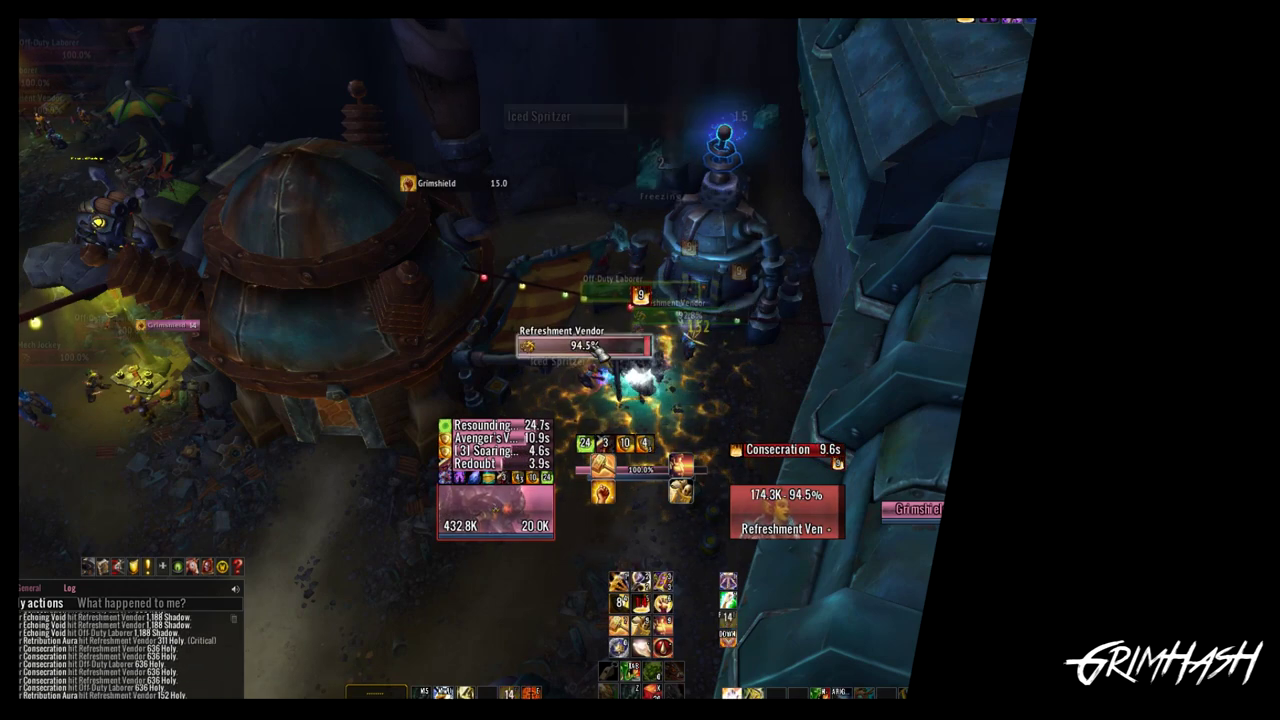
Step: Attack the Refreshment Vendor through its Iced Spritzer and Kaja Cola Refresher casts to watch the filter on its nameplate
key(3)
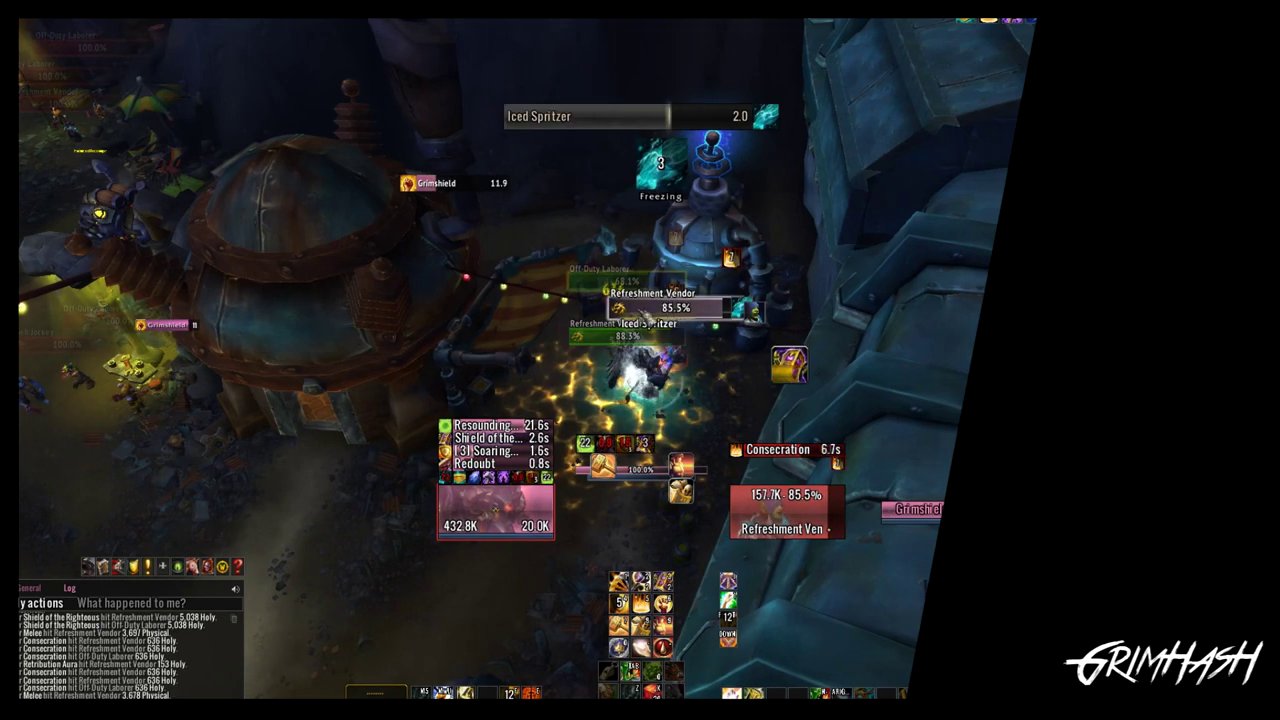
key(2)
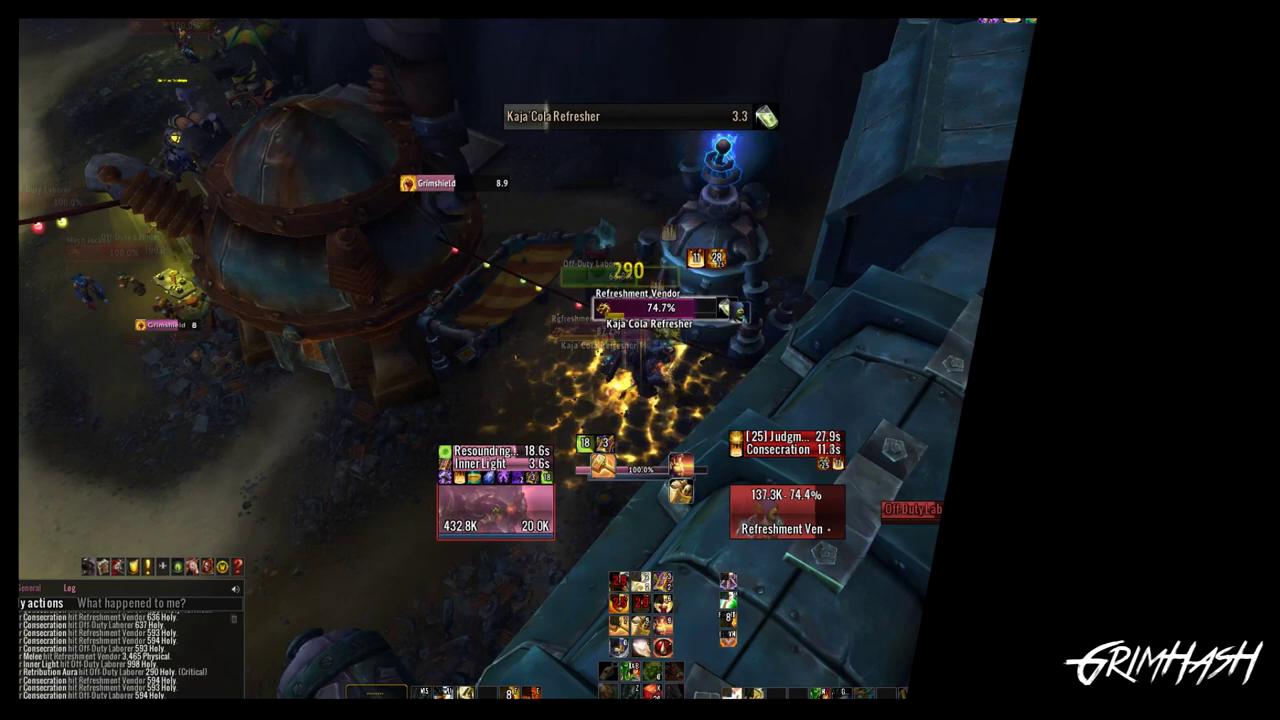
key(1)
key(3)
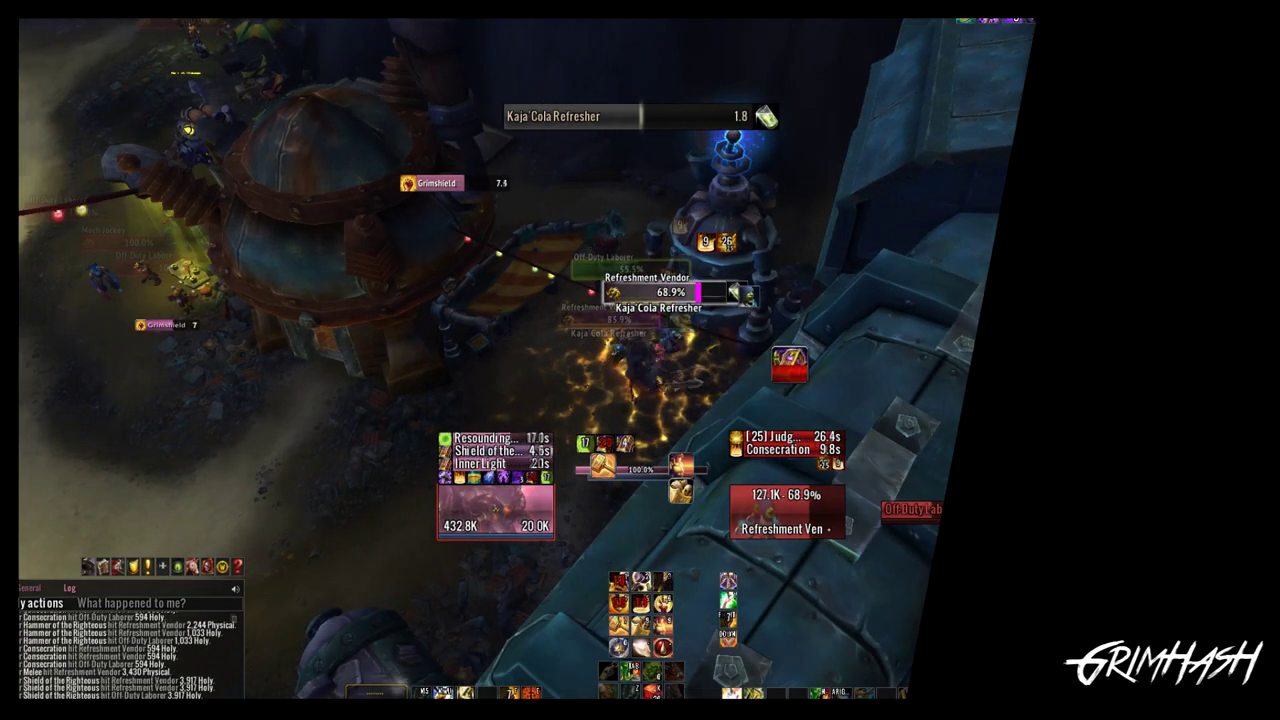
key(1)
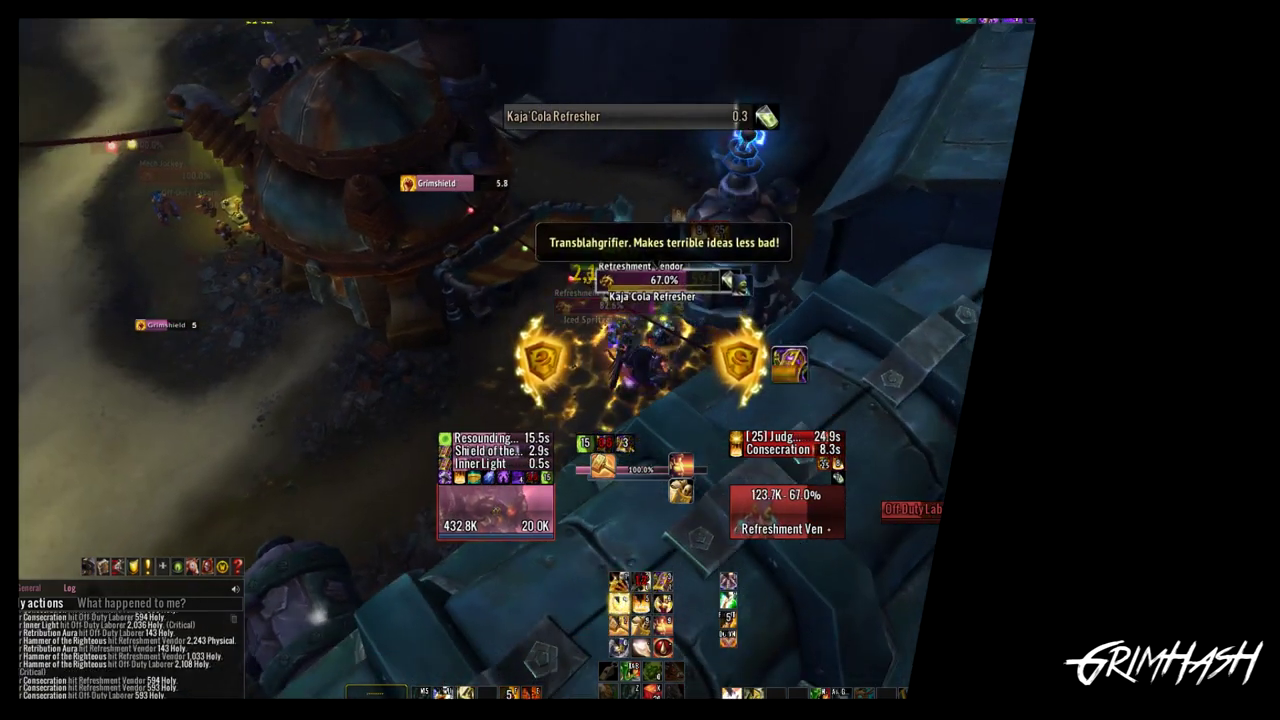
key(4)
key(1)
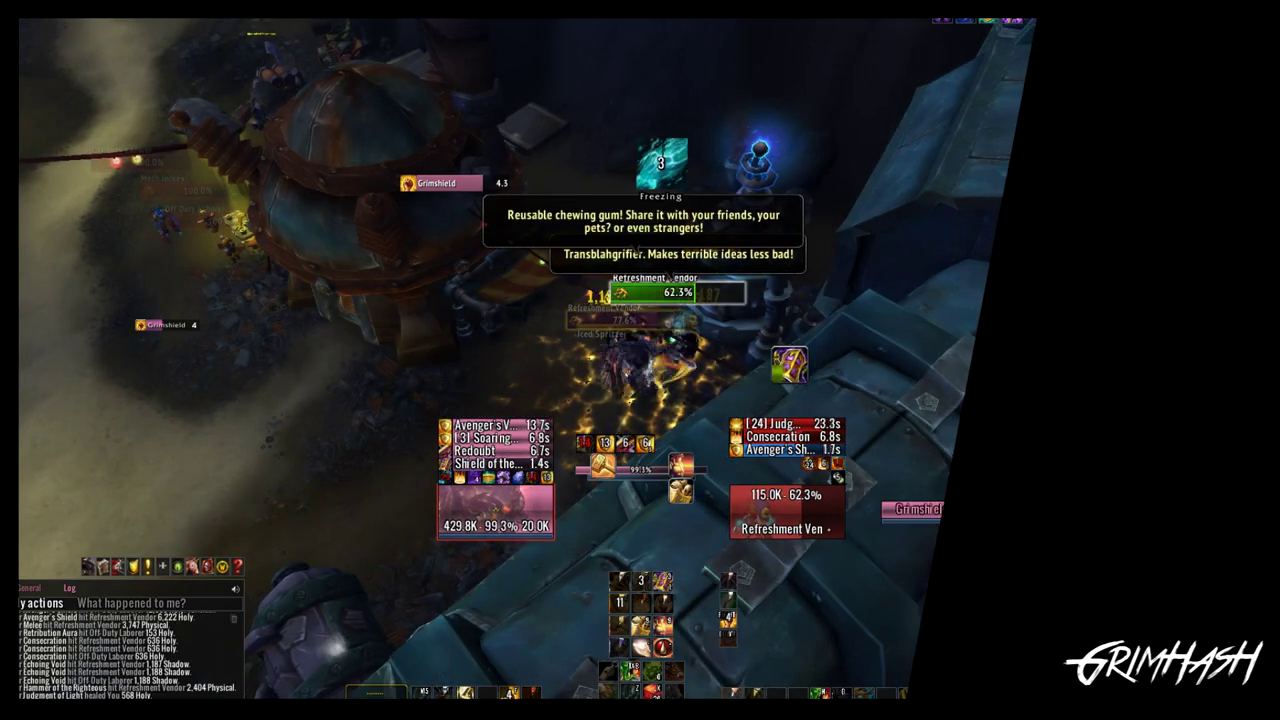
key(2)
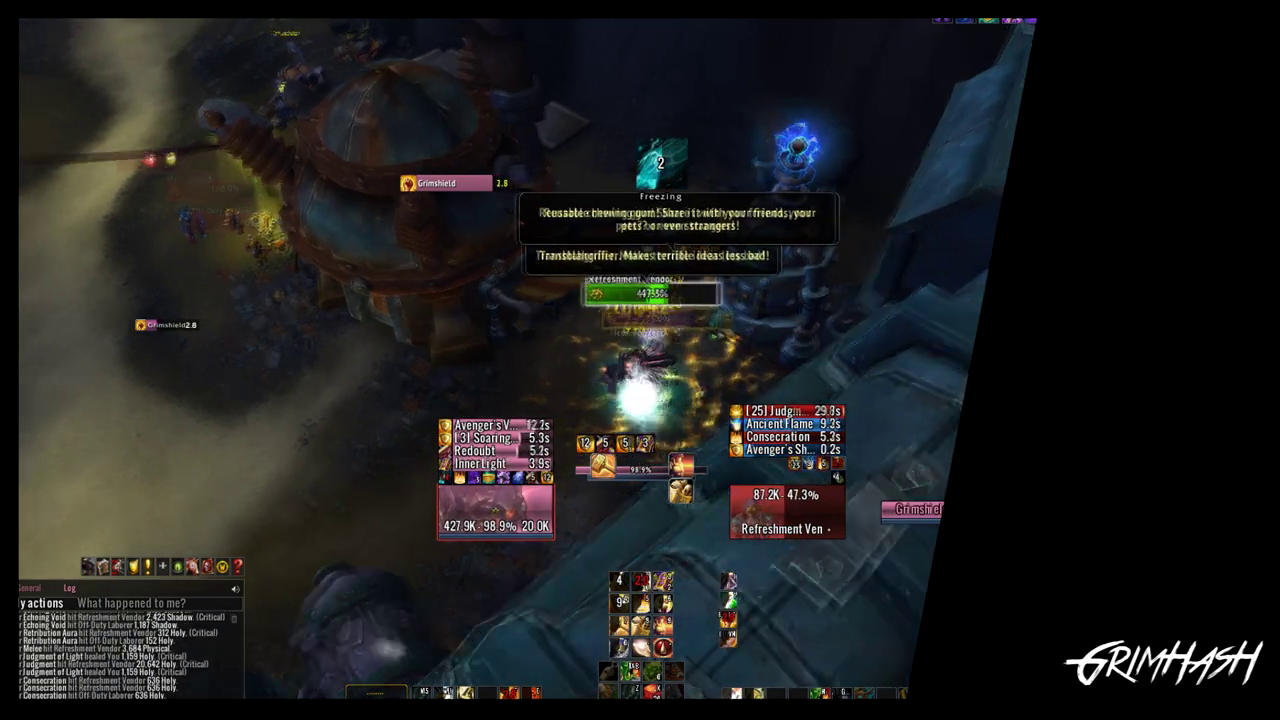
key(3)
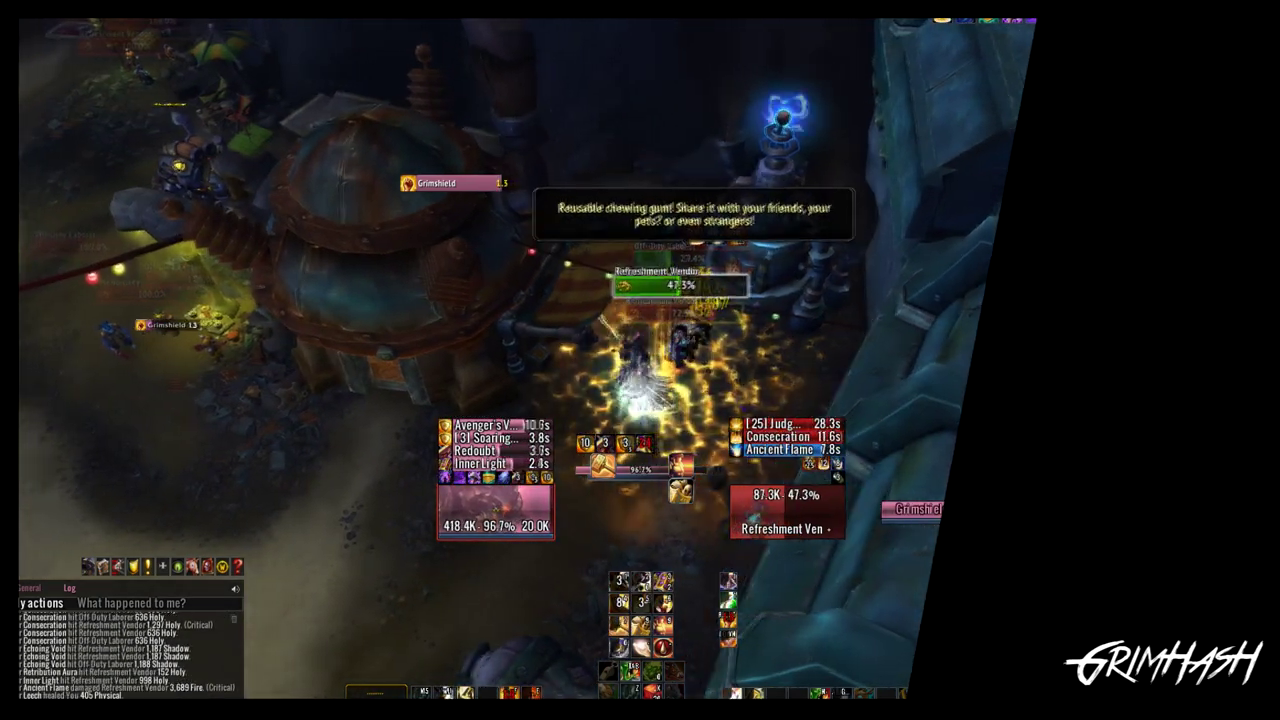
Step: Switch targets between the Refreshment Vendors, sidestep, and hit them with Avenger's Shield during their casts to check the nameplate styling
key(Tab)
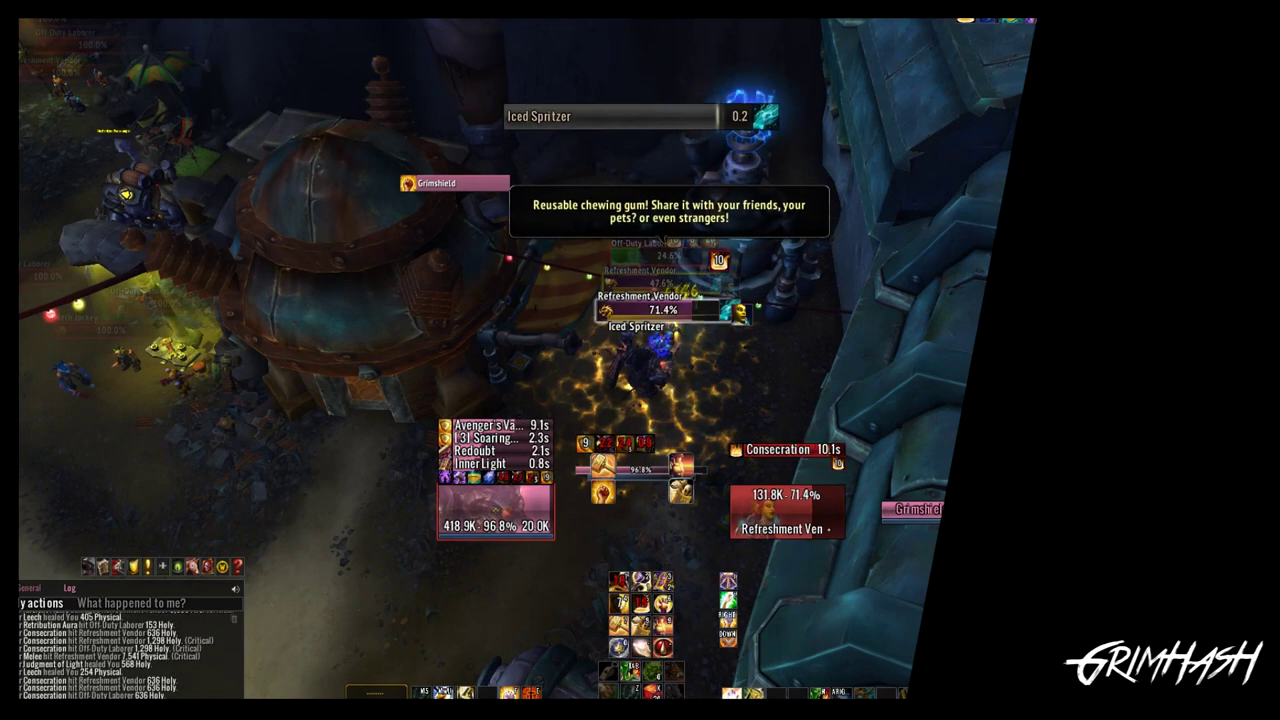
key(4)
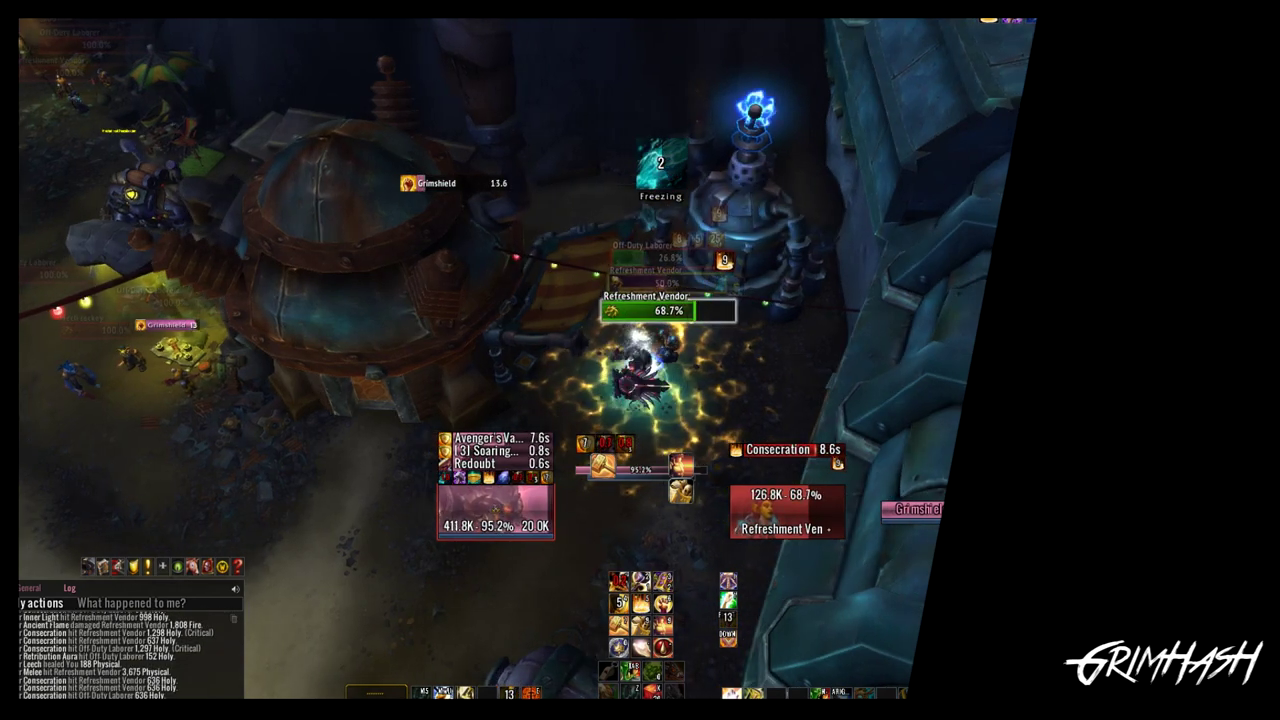
key(3)
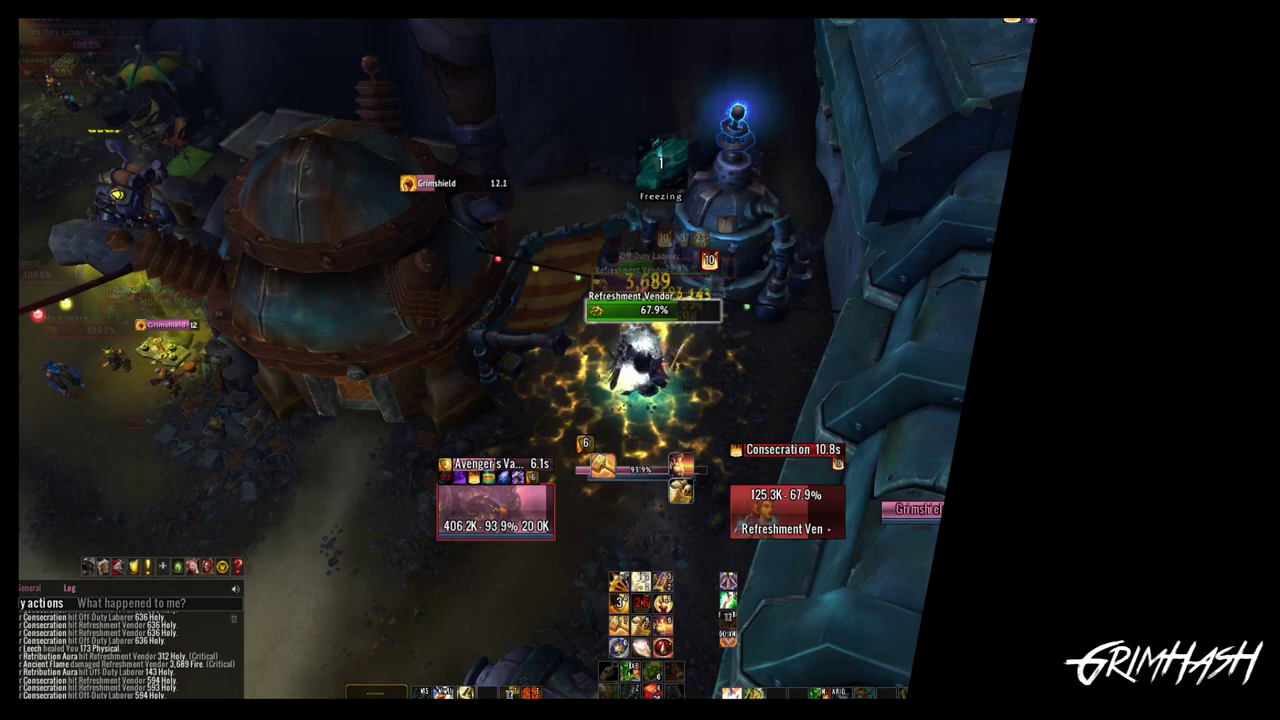
key(1)
key(2)
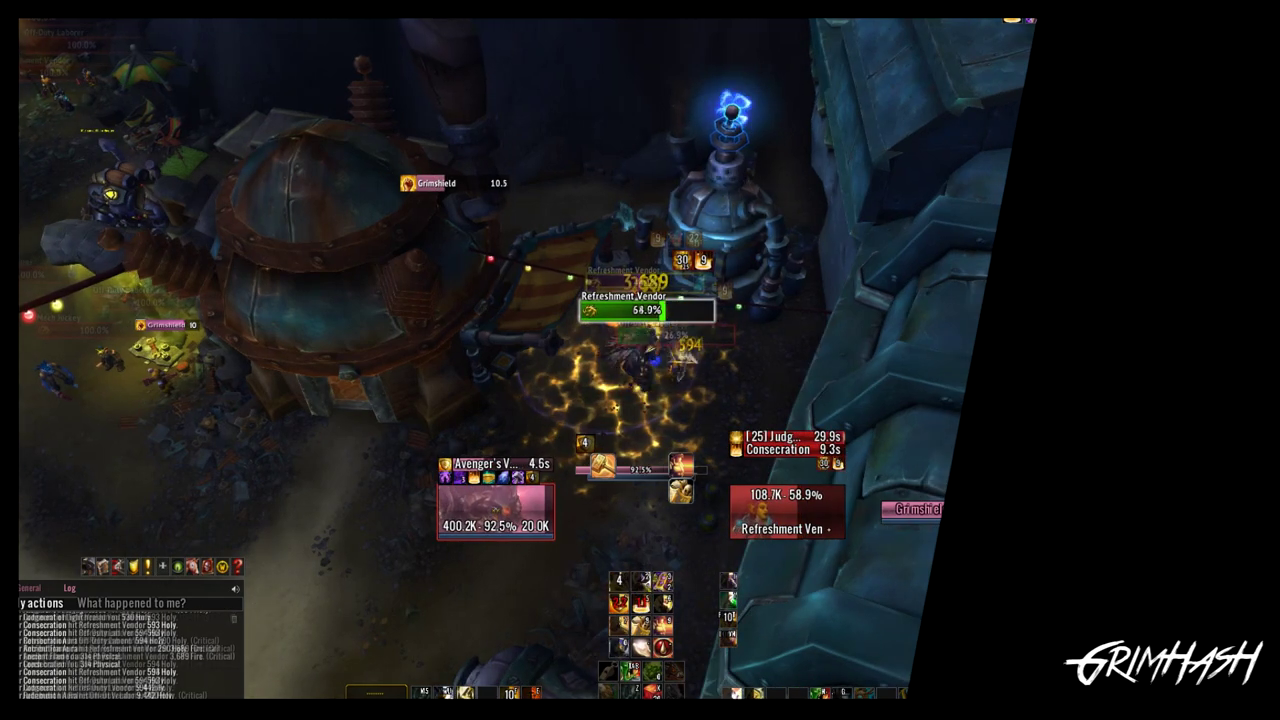
key(d)
key(d)
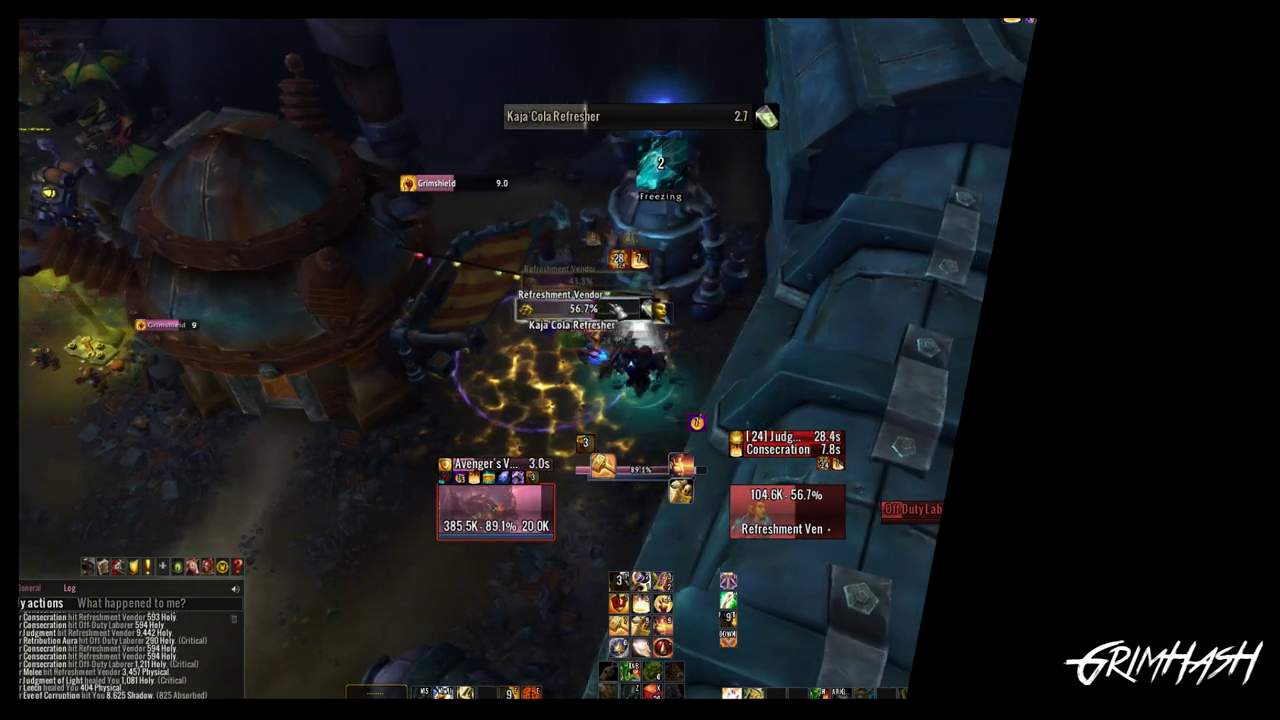
key(Tab)
key(4)
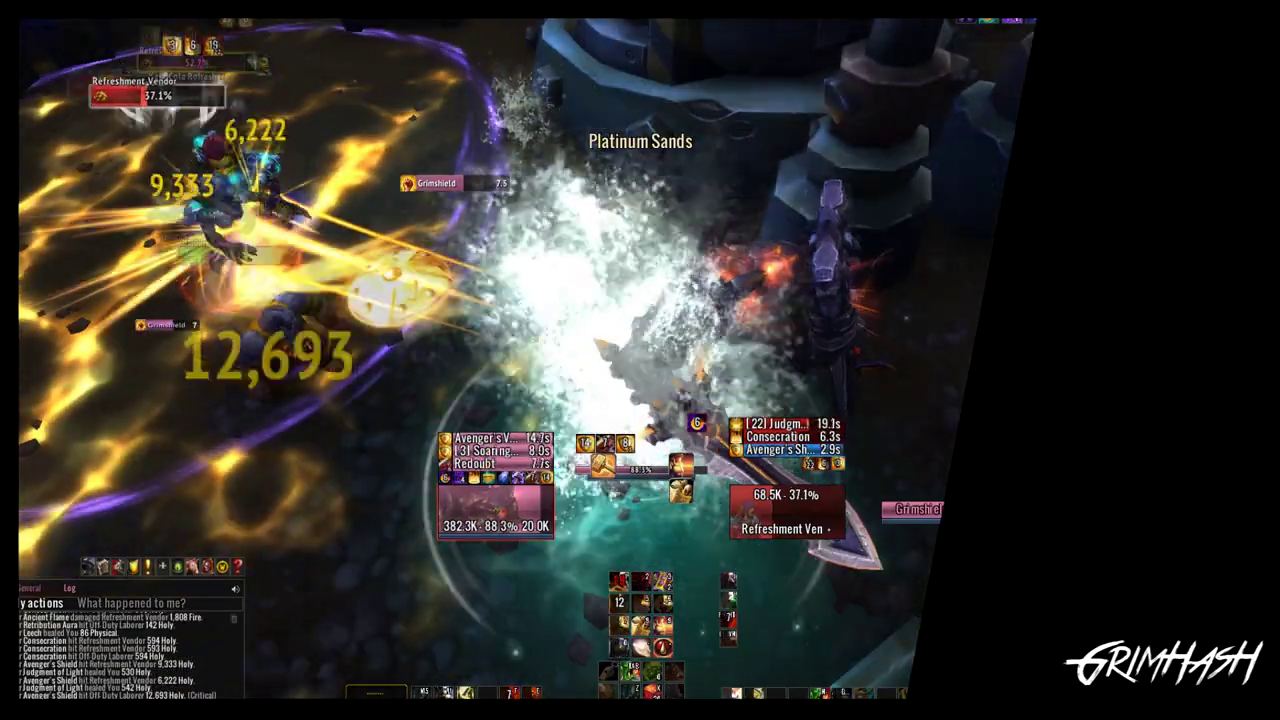
Step: Fight the Refreshment Vendors and Off-Duty Laborer beside the ringed ground effect, changing targets and striking with Avenger's Shield, Judgment and Consecration
key(1)
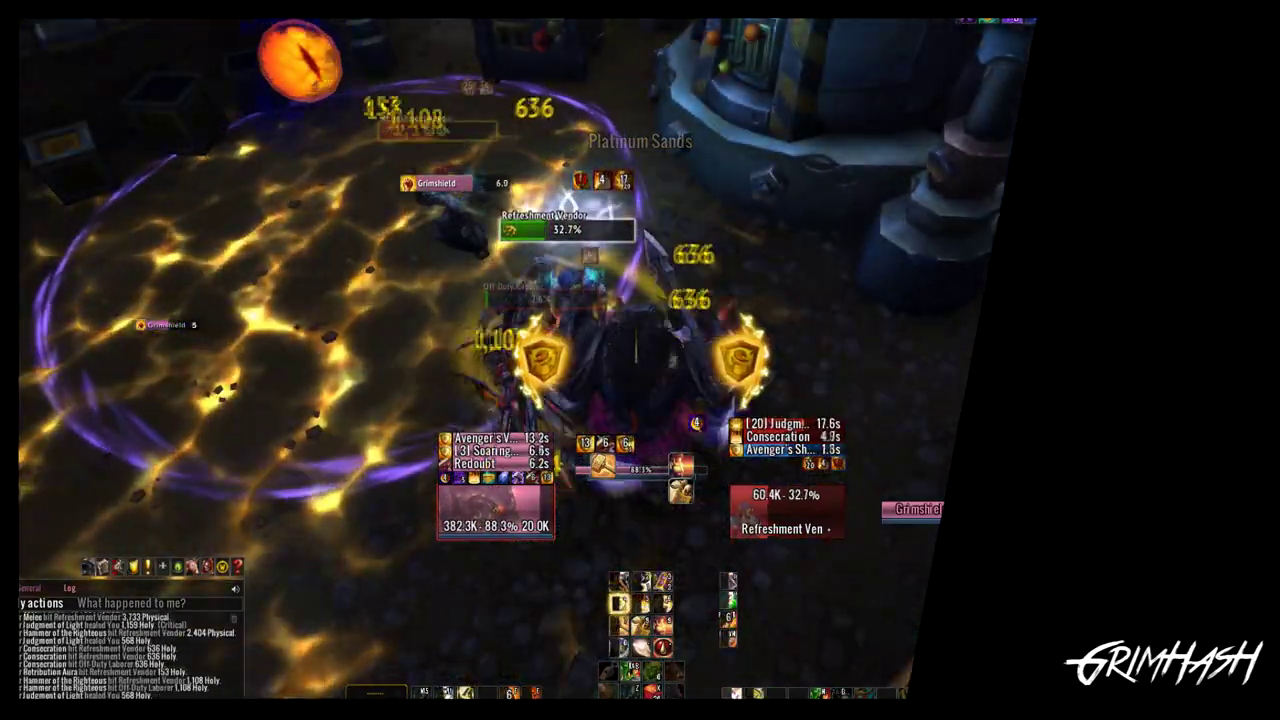
key(a)
key(3)
key(a)
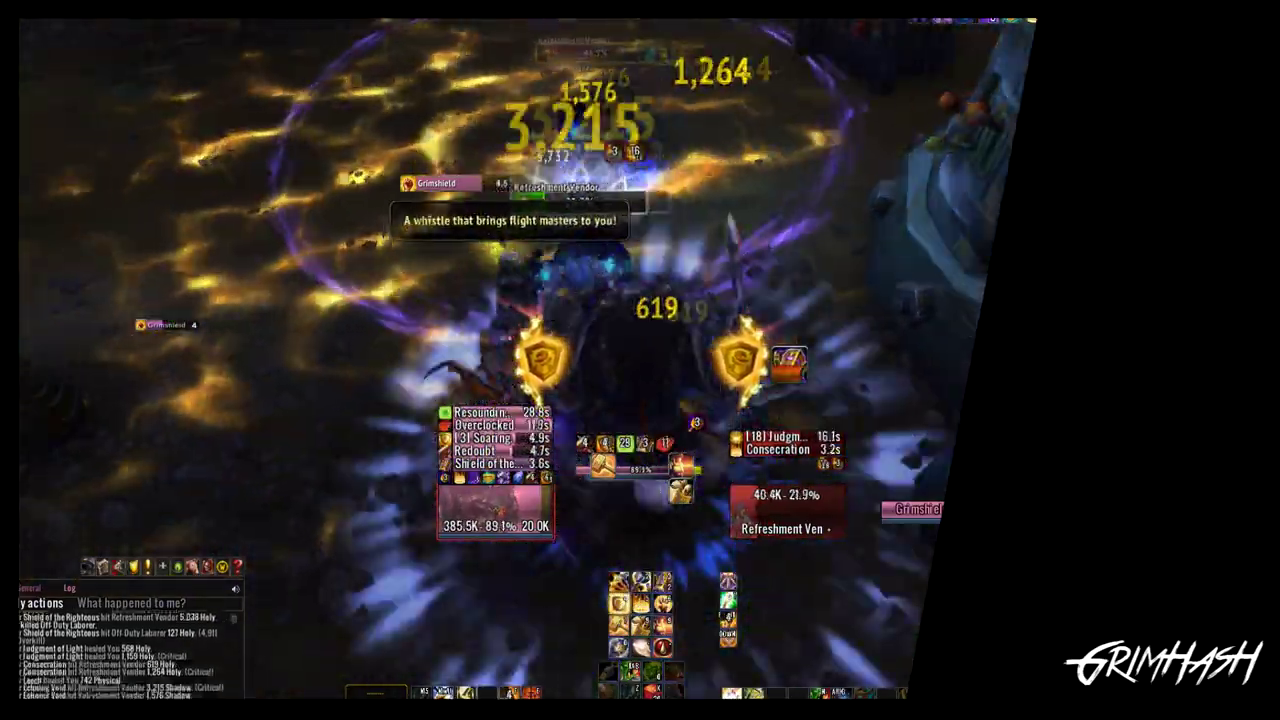
key(Tab)
key(4)
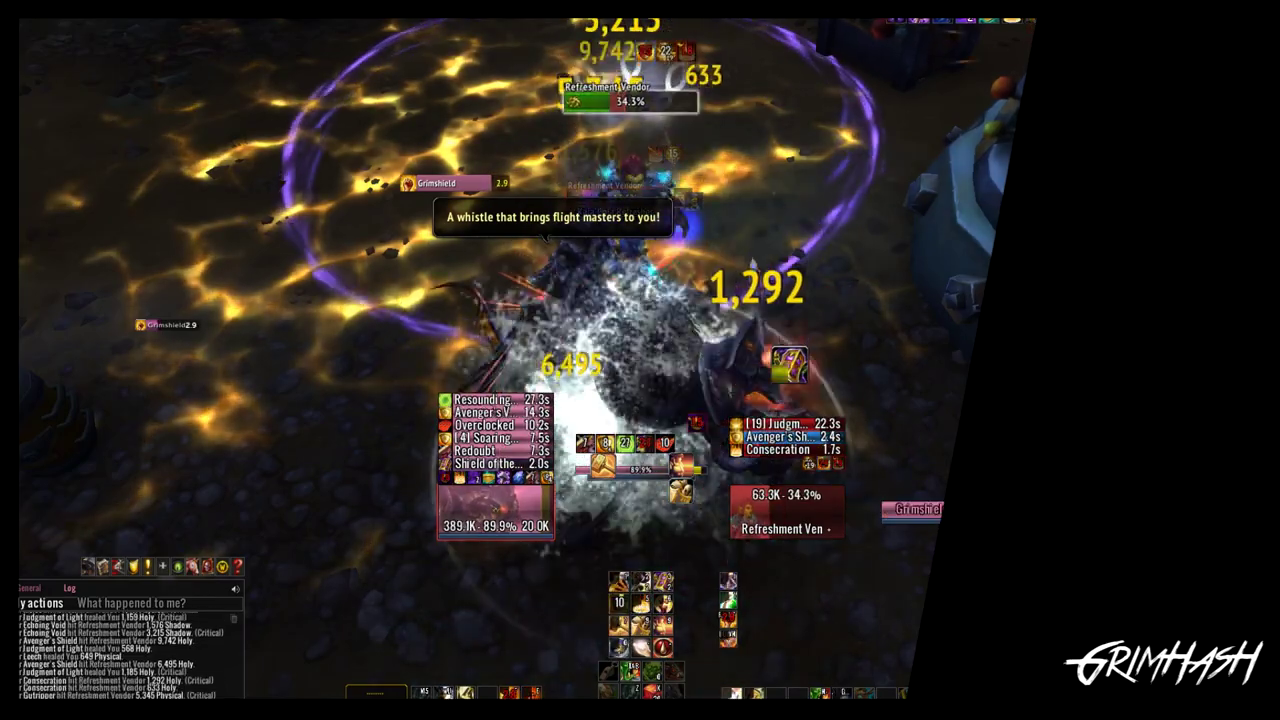
key(1)
key(2)
key(3)
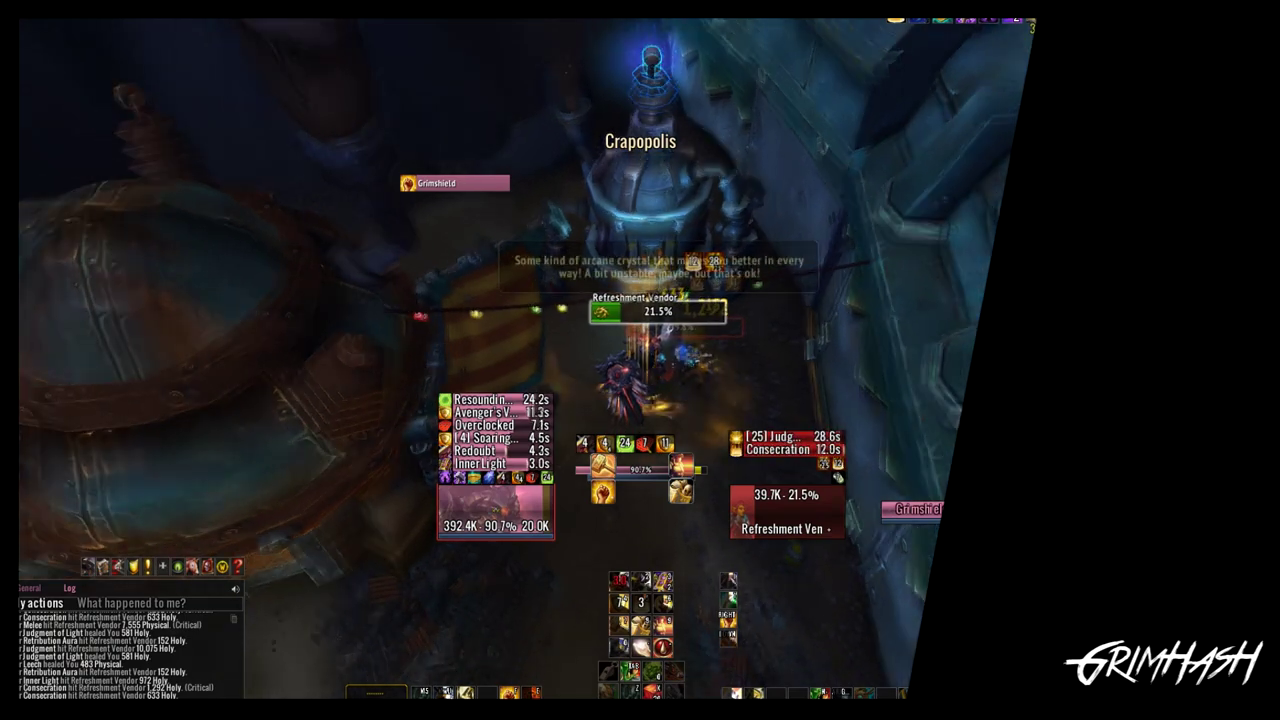
Step: Kill the remaining Refreshment Vendors, checking the nameplate during the Iced Spritzer cast, and run away from the fight area
key(5)
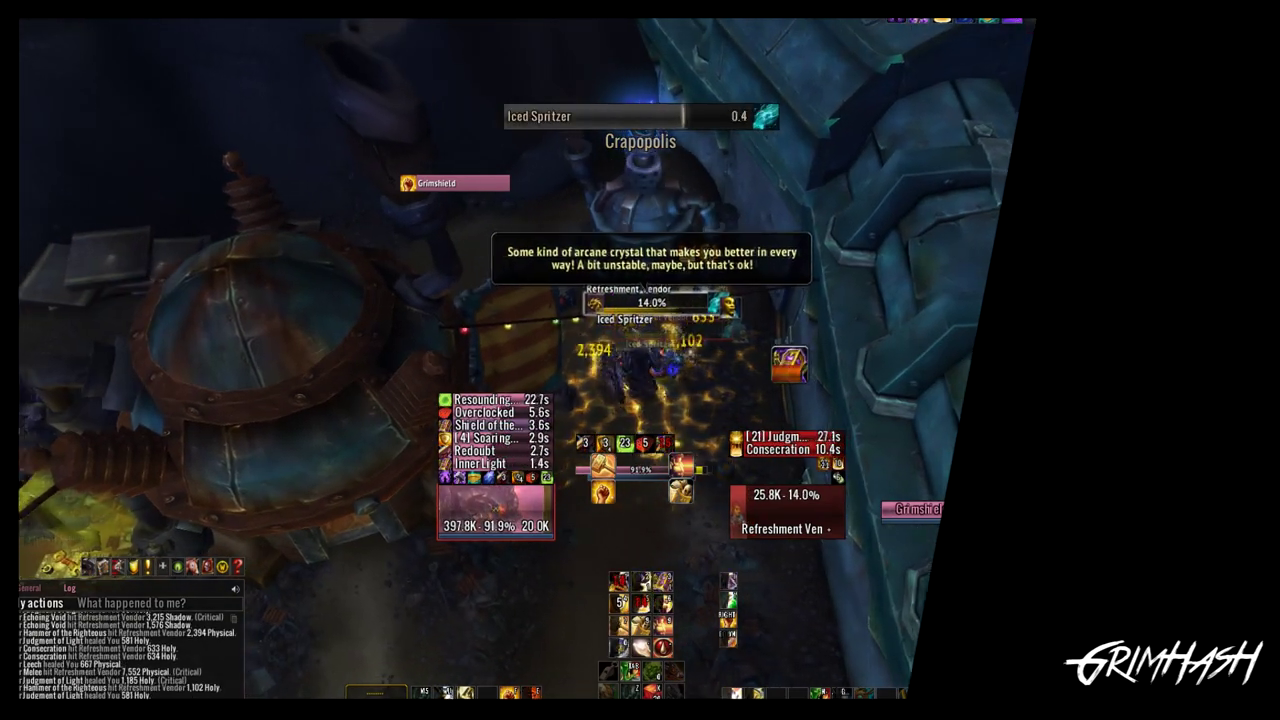
key(1)
key(f)
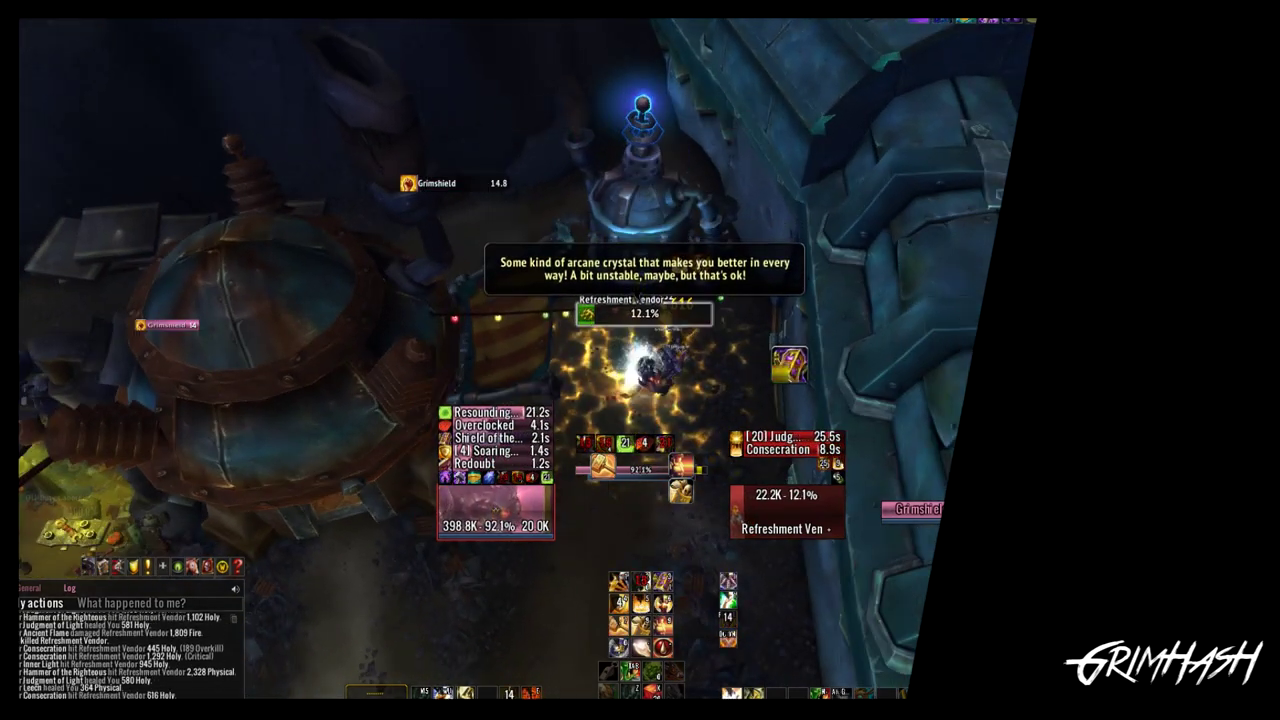
key(2)
key(3)
key(1)
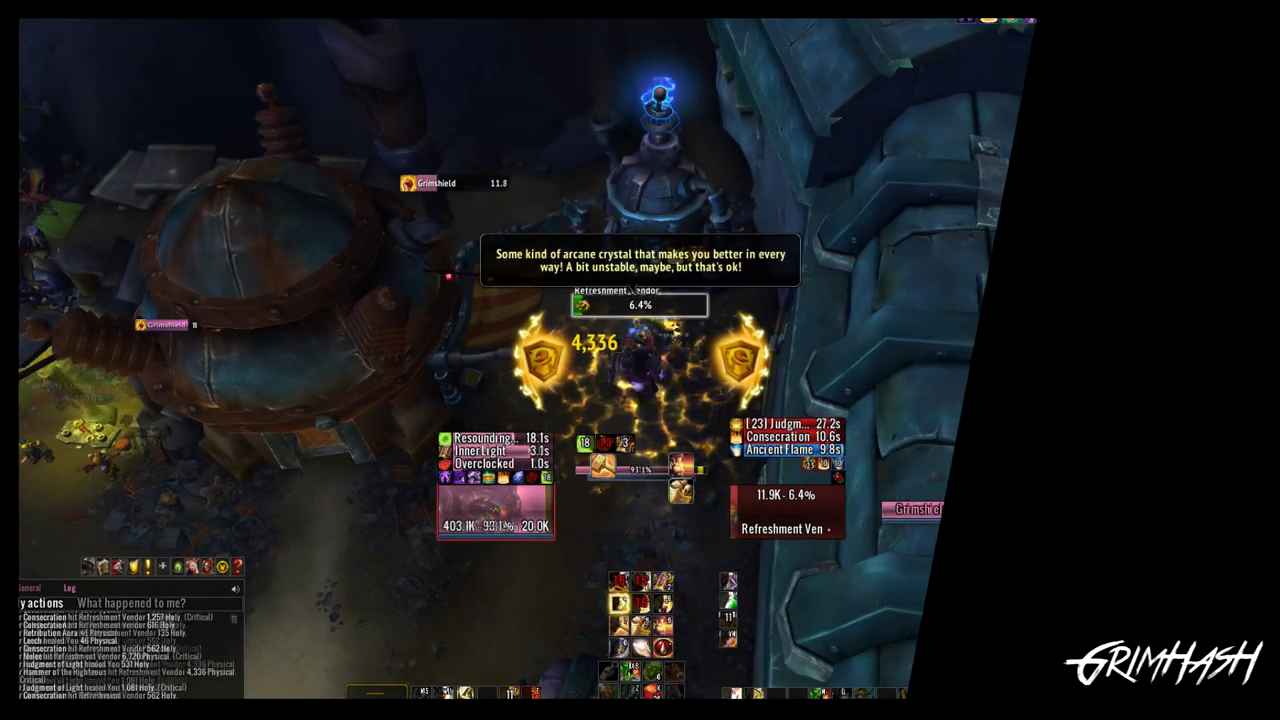
key(4)
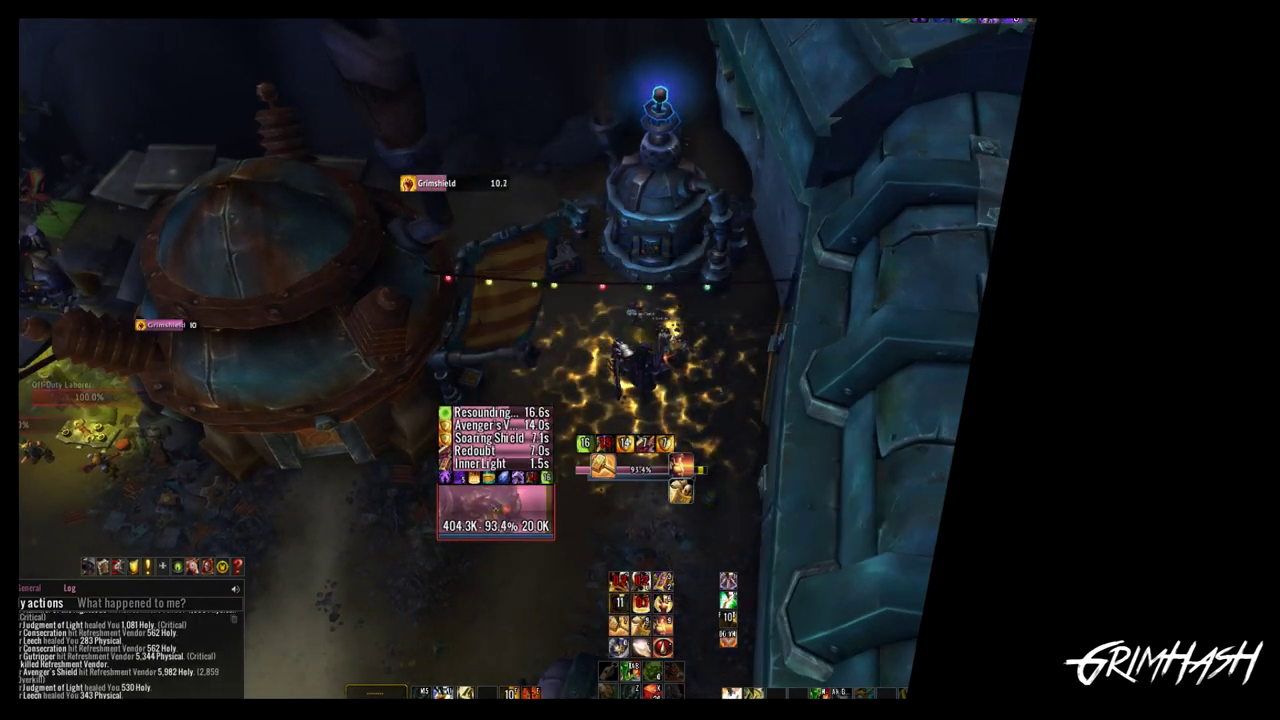
drag(714, 311, 410, 270)
key(w)
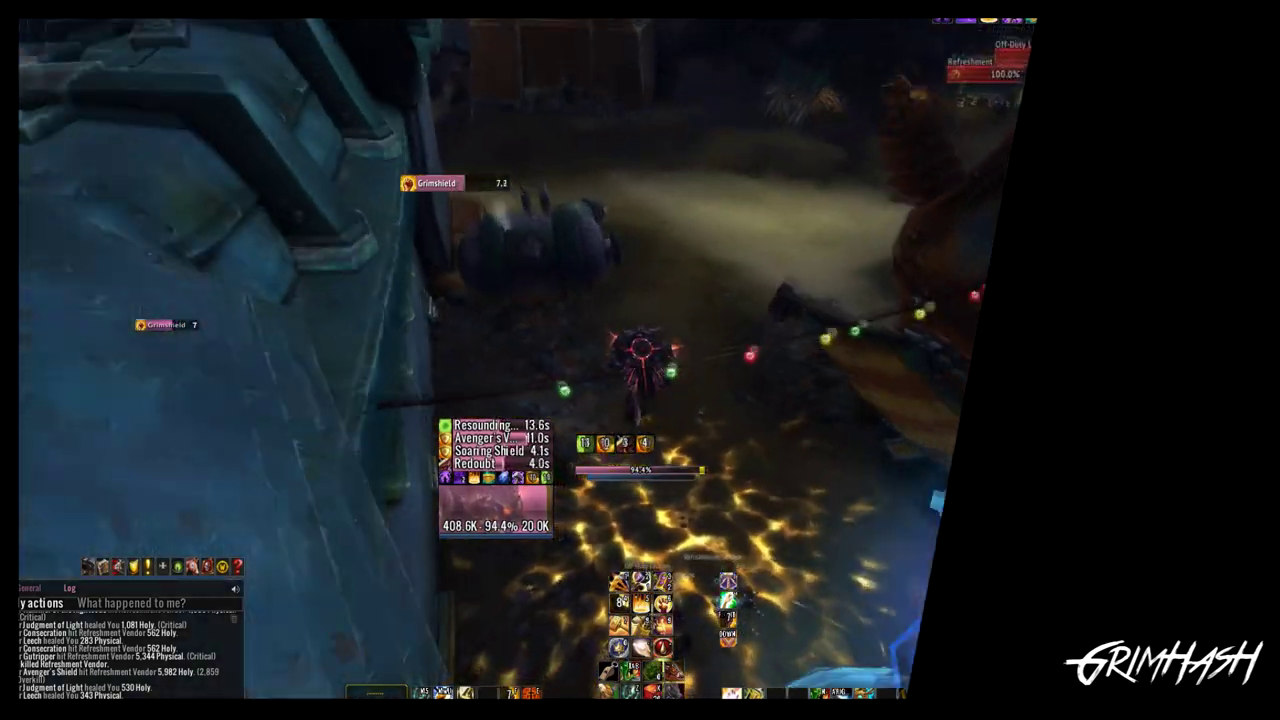
key(f)
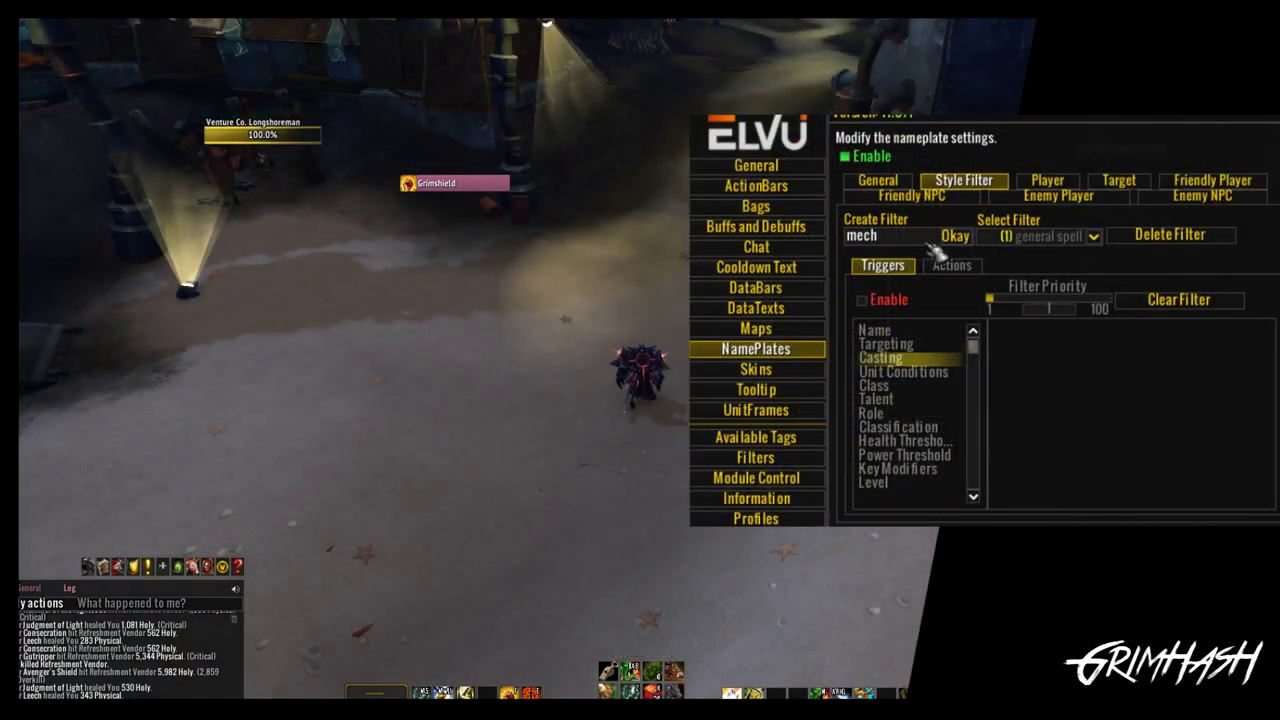
Step: Create a nameplate style filter named "mechj", select it and enable its triggers
click(955, 236)
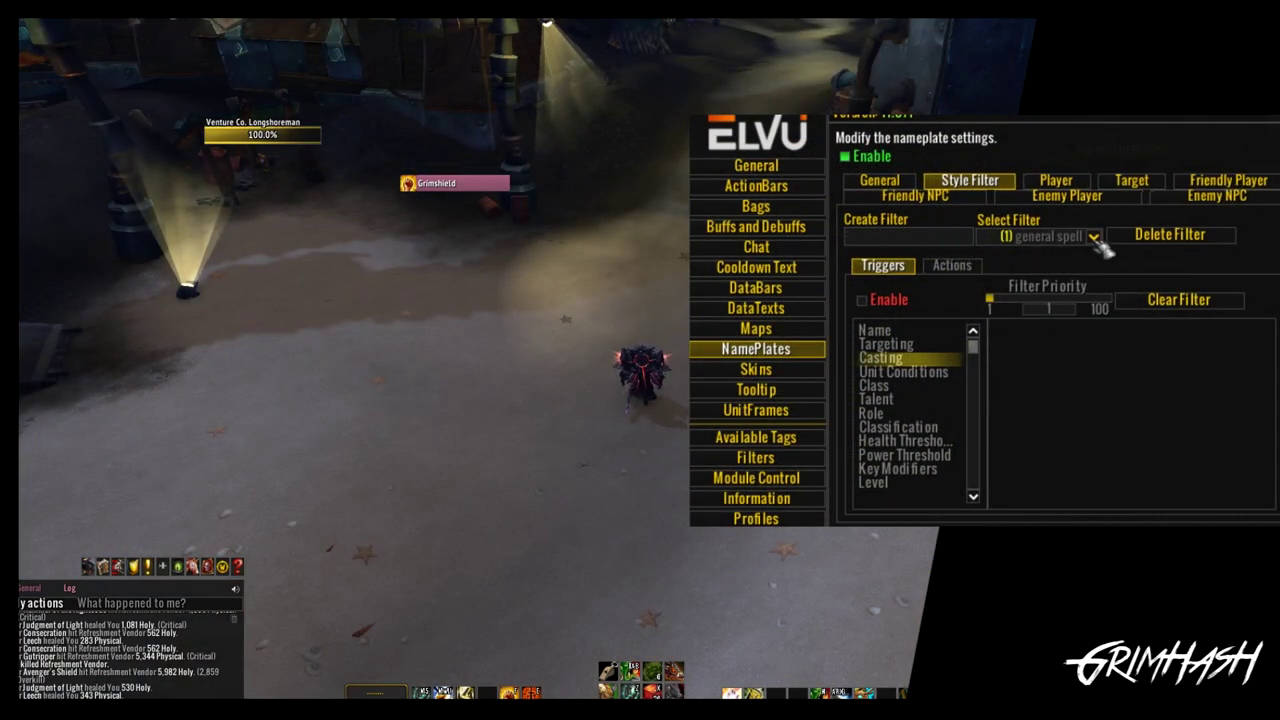
click(1094, 236)
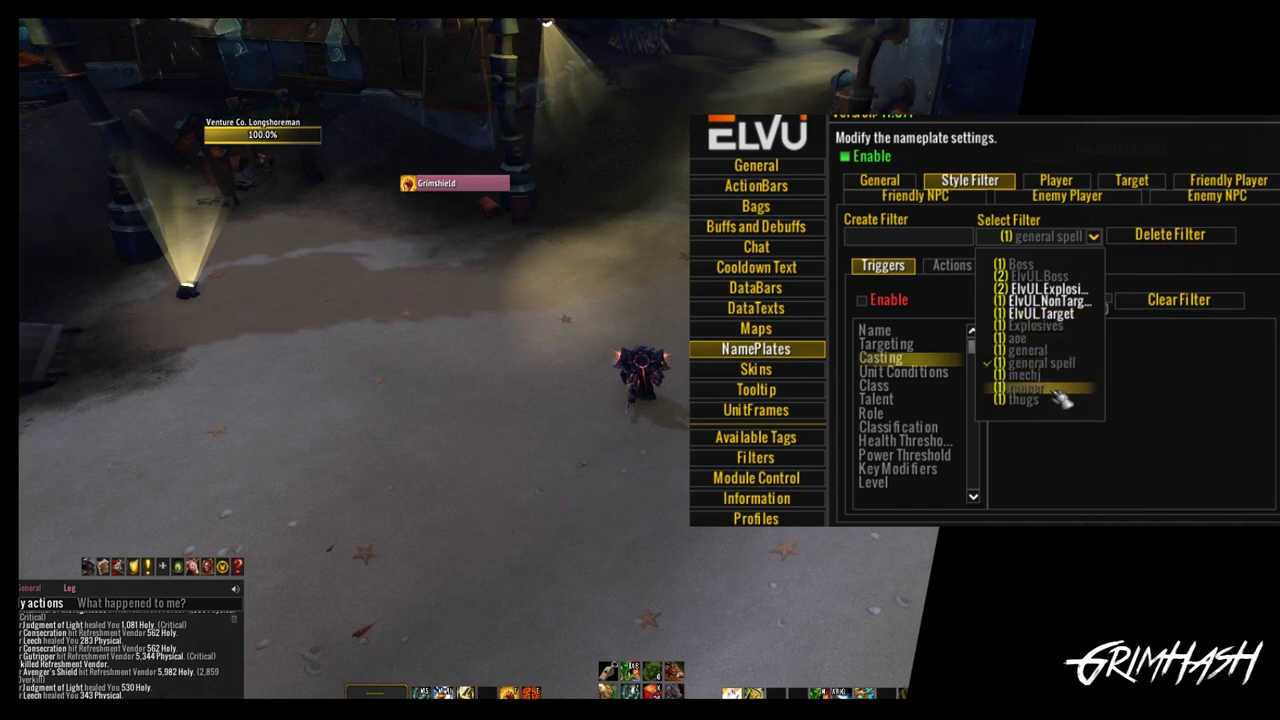
click(1050, 375)
click(880, 301)
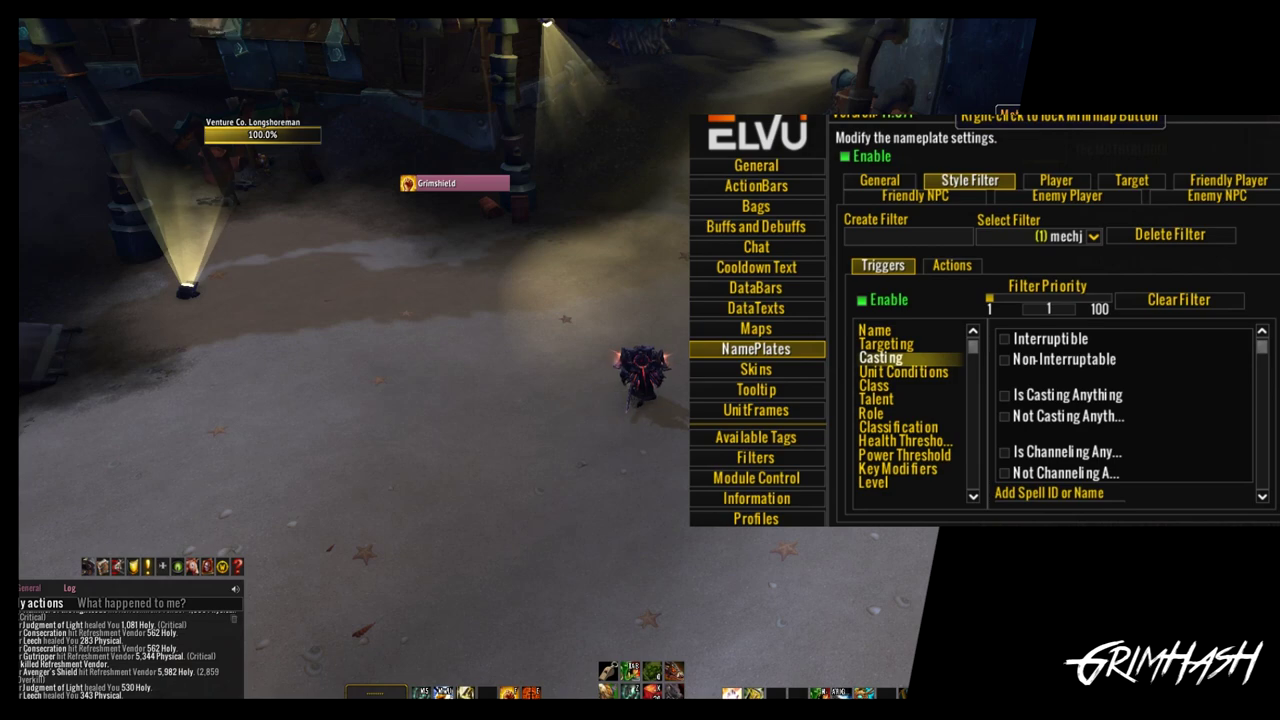
Step: Inspect the Mech Jockey's NPC ID and spells in Method Dungeon Tools for The MOTHERLODE!!, and check an Off-Duty Laborer's tooltip ID
click(1138, 93)
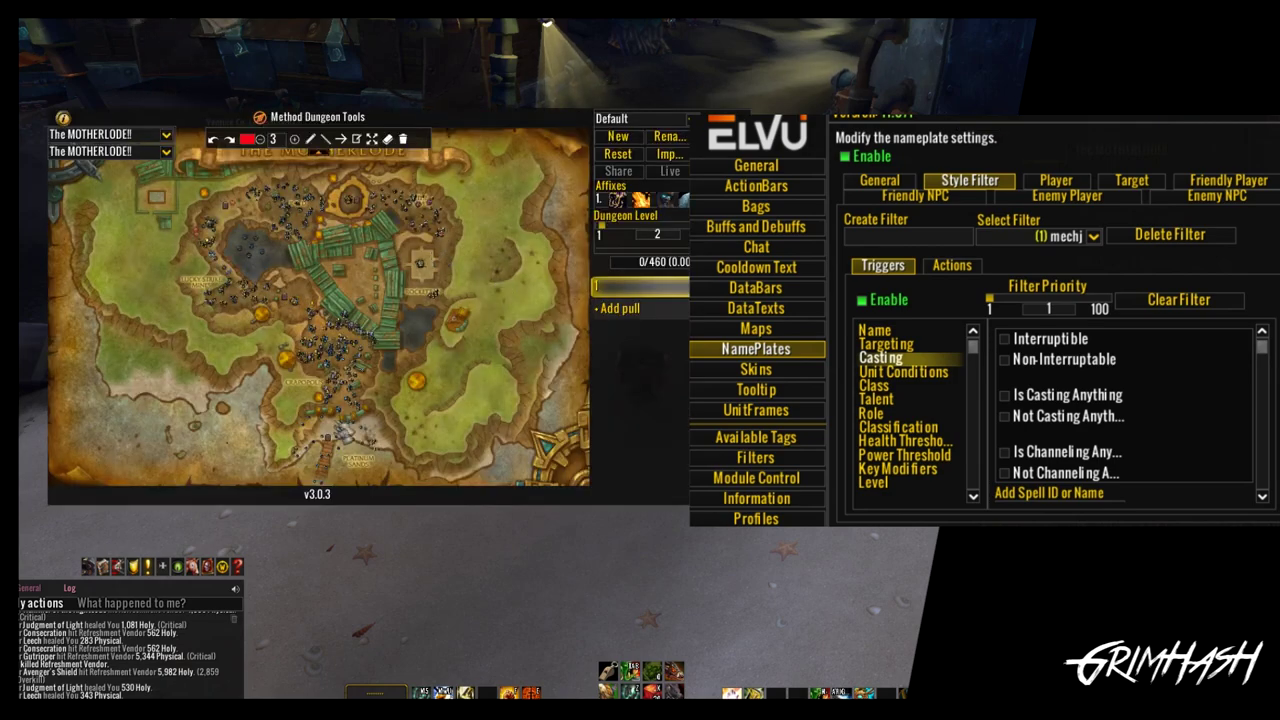
scroll(367, 316, up, 5)
drag(366, 318, 369, 295)
right_click(410, 300)
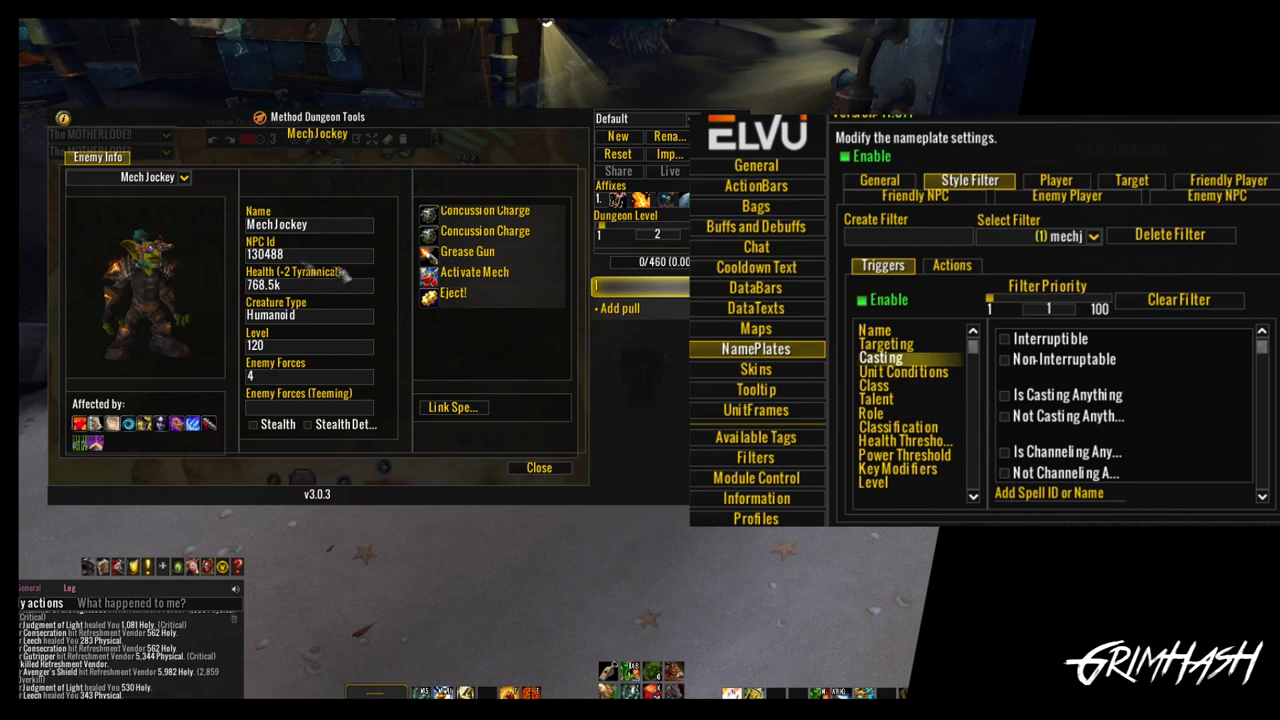
mouse_move(490, 213)
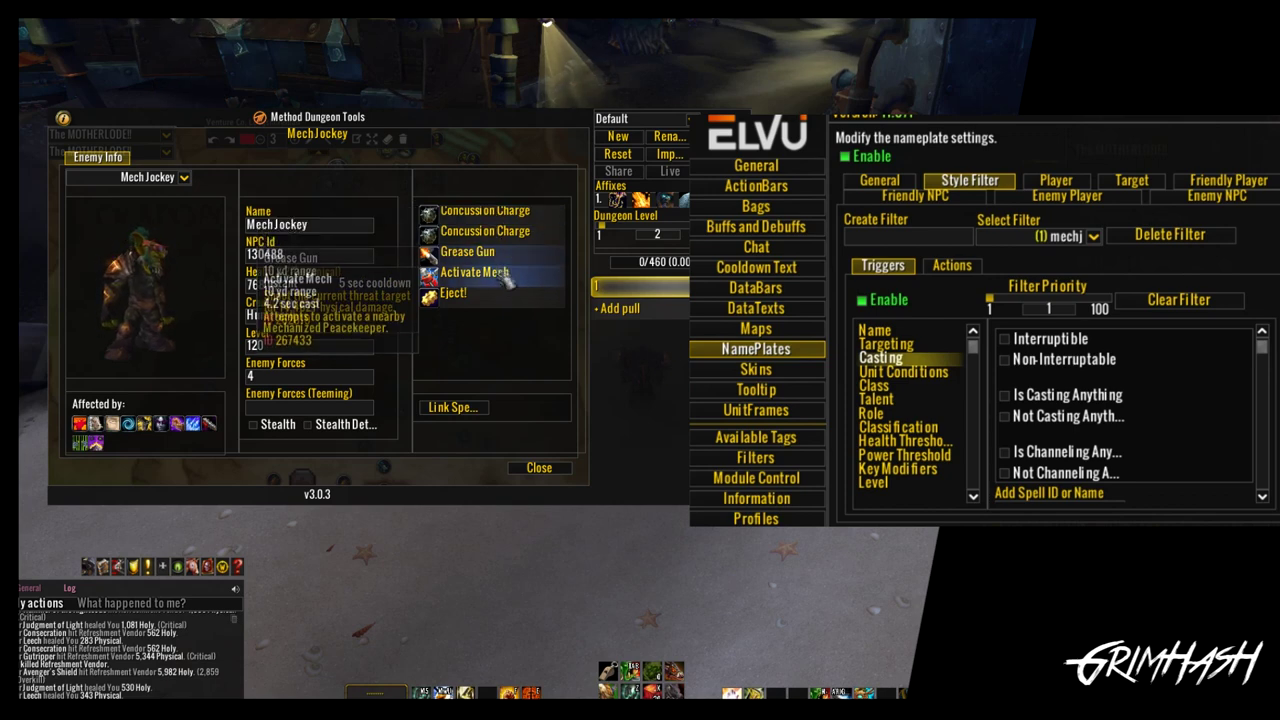
mouse_move(507, 300)
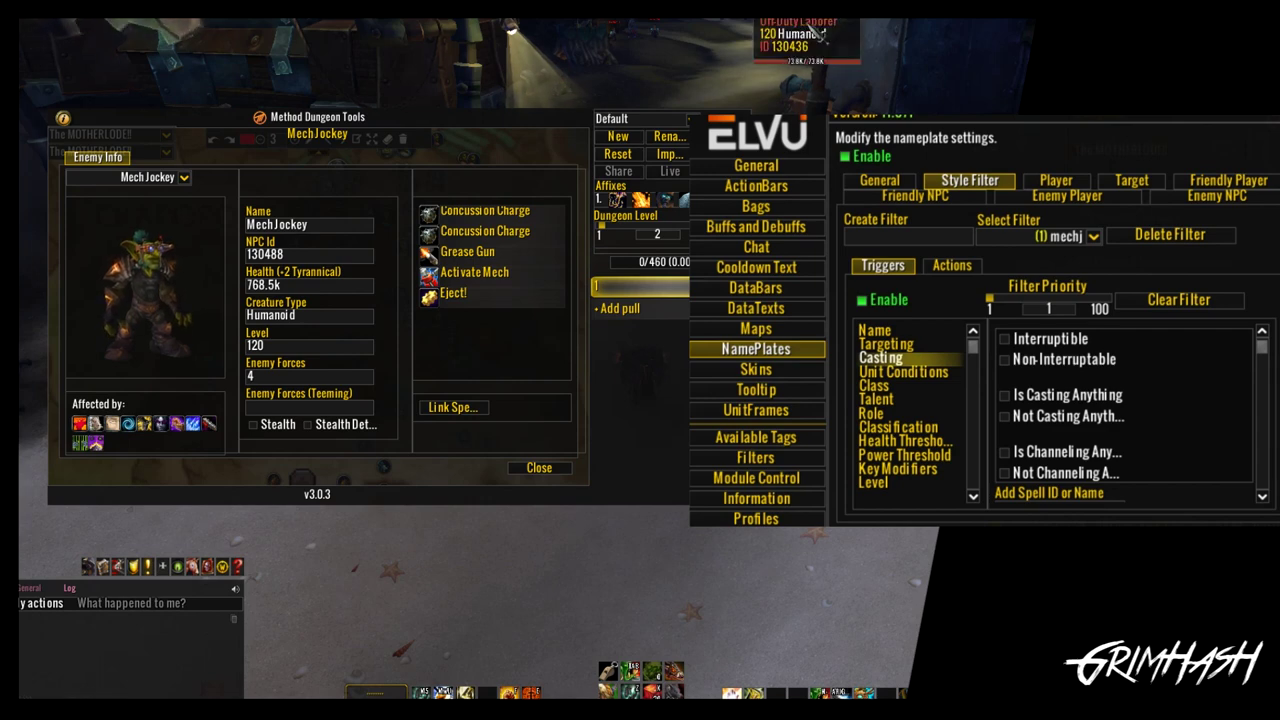
drag(743, 54, 787, 45)
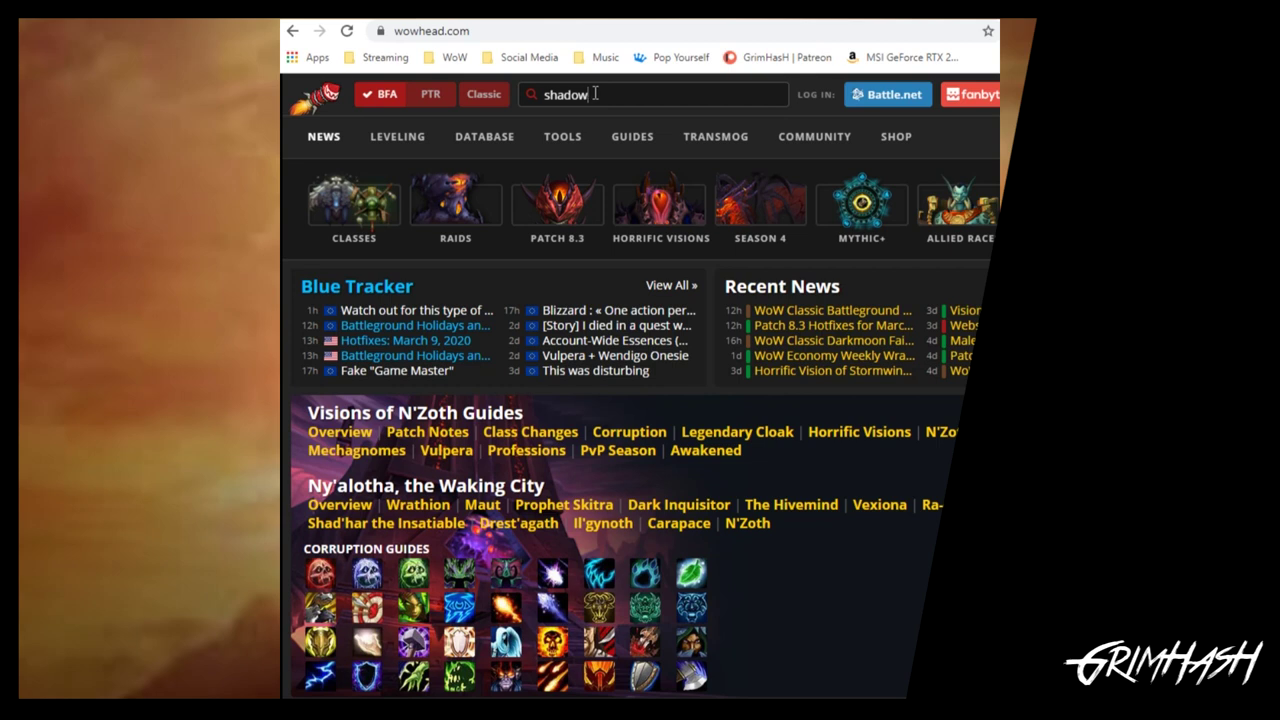
Step: Search Wowhead for "shadowmender" and open the Occult Shadowmender NPC page to examine its ID and details
text(med)
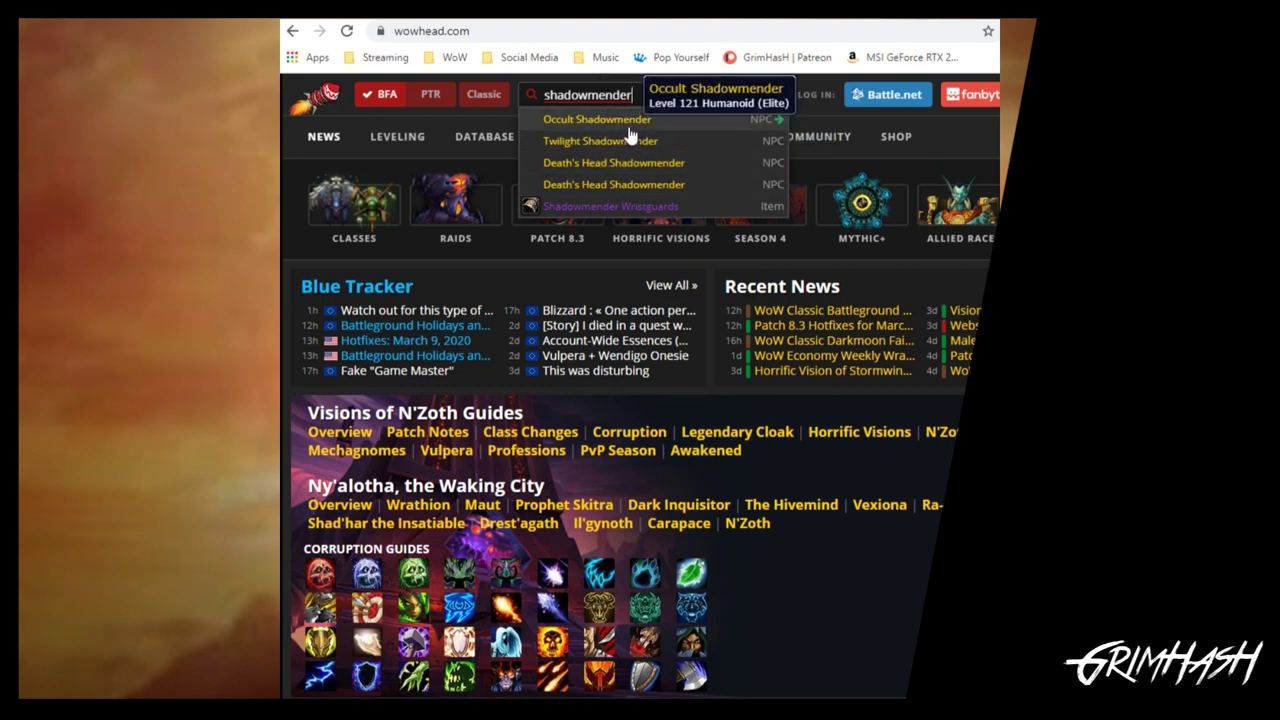
click(627, 130)
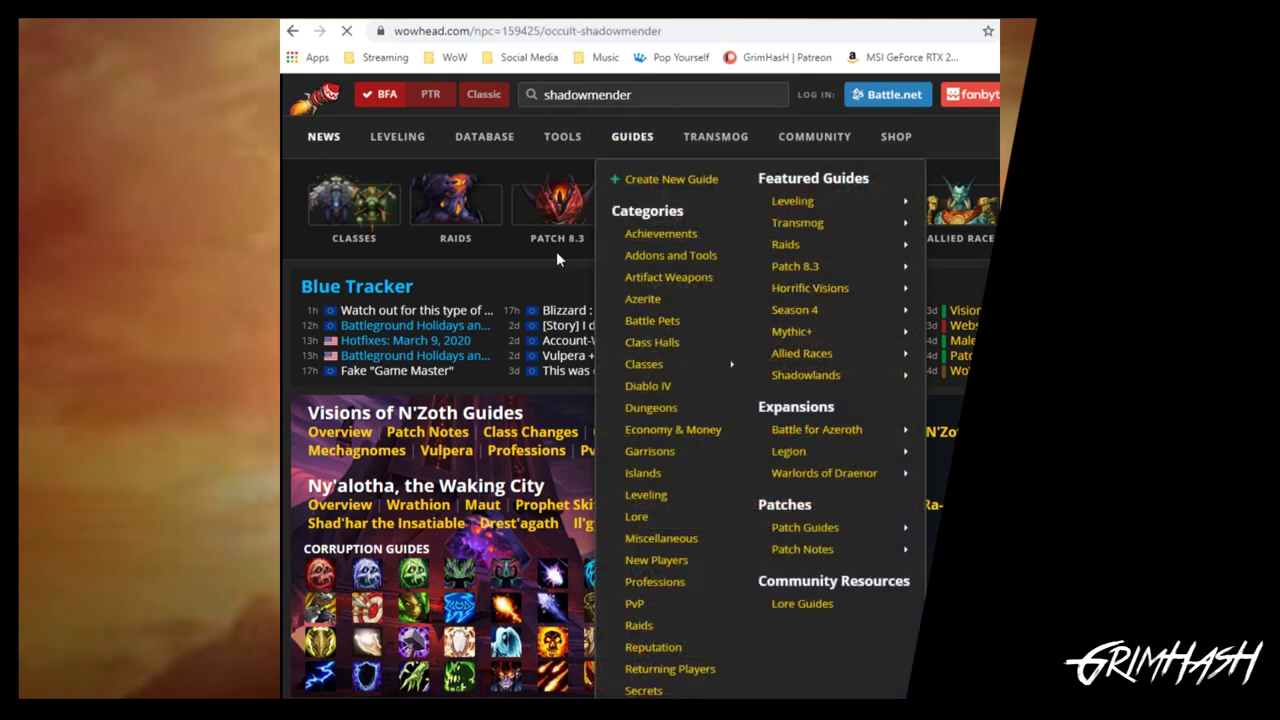
scroll(588, 319, down, 3)
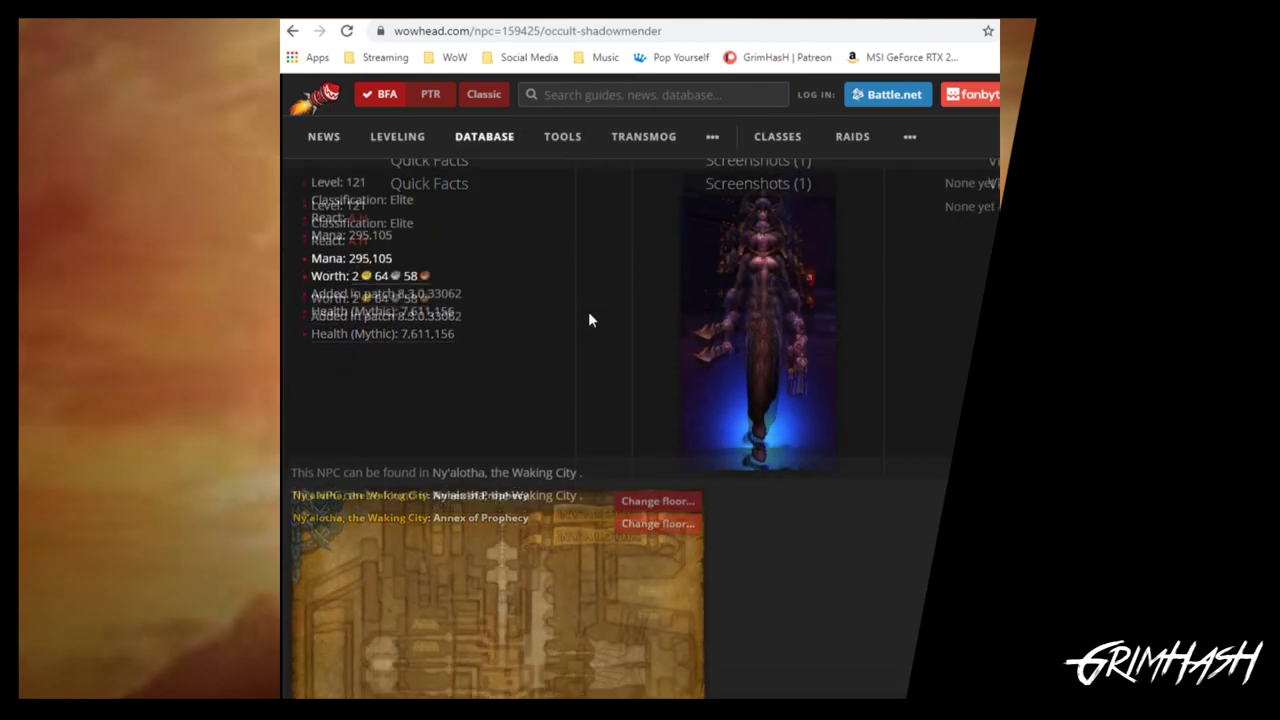
scroll(588, 319, up, 2)
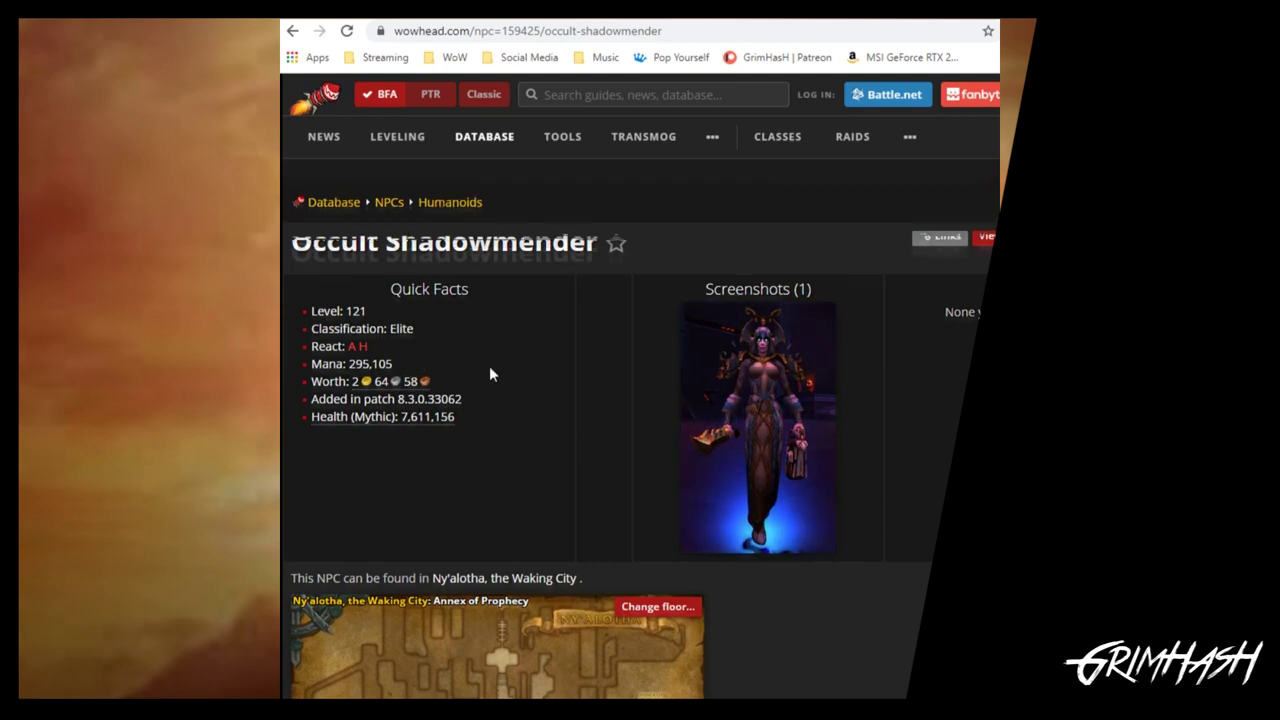
Step: Highlight the NPC ID 159425 in the Occult Shadowmender page's web address
scroll(489, 374, up, 1)
drag(503, 30, 539, 31)
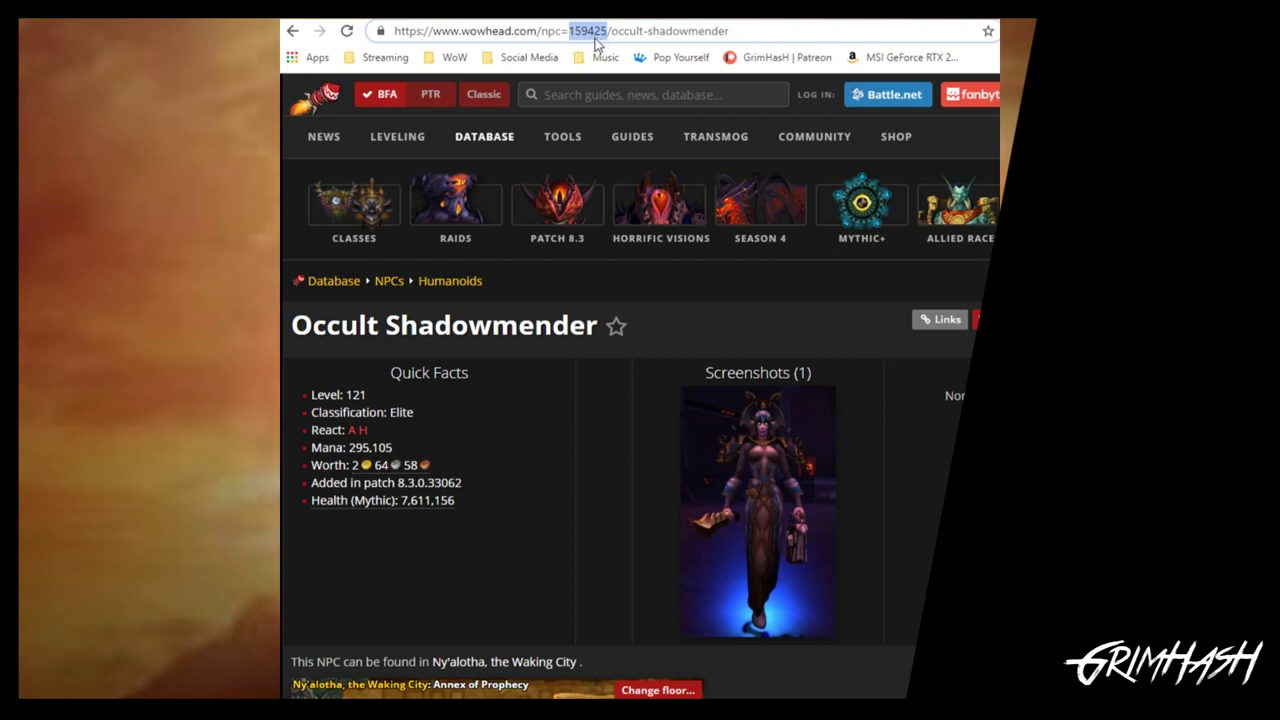
click(537, 447)
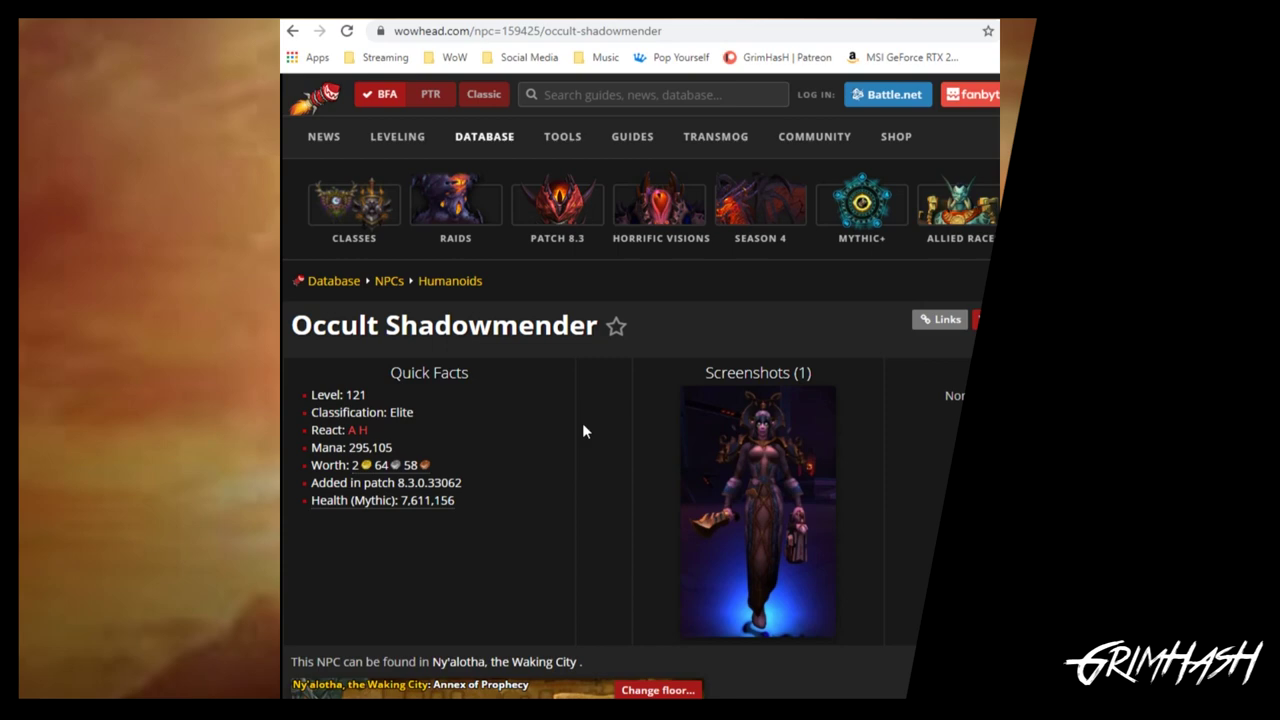
Step: Look through the Occult Shadowmender's abilities, check the Shadow Heal tooltip and open that spell's page
scroll(584, 431, down, 5)
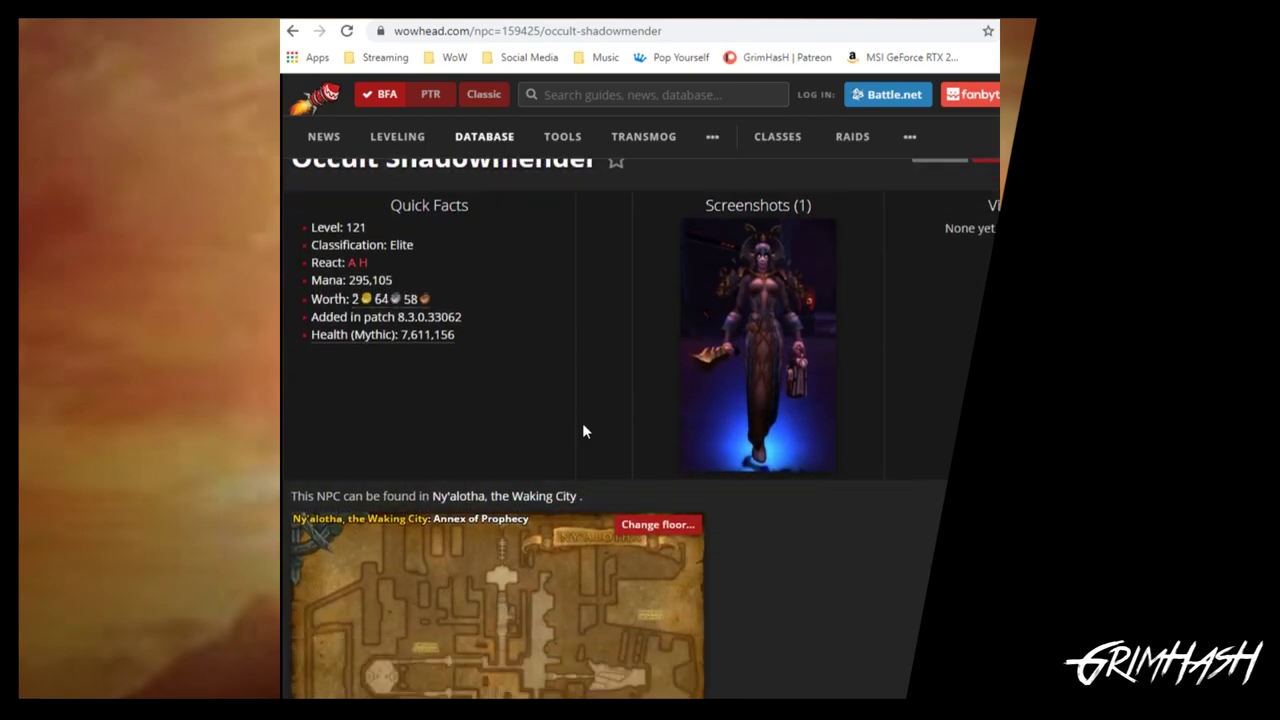
scroll(584, 431, down, 3)
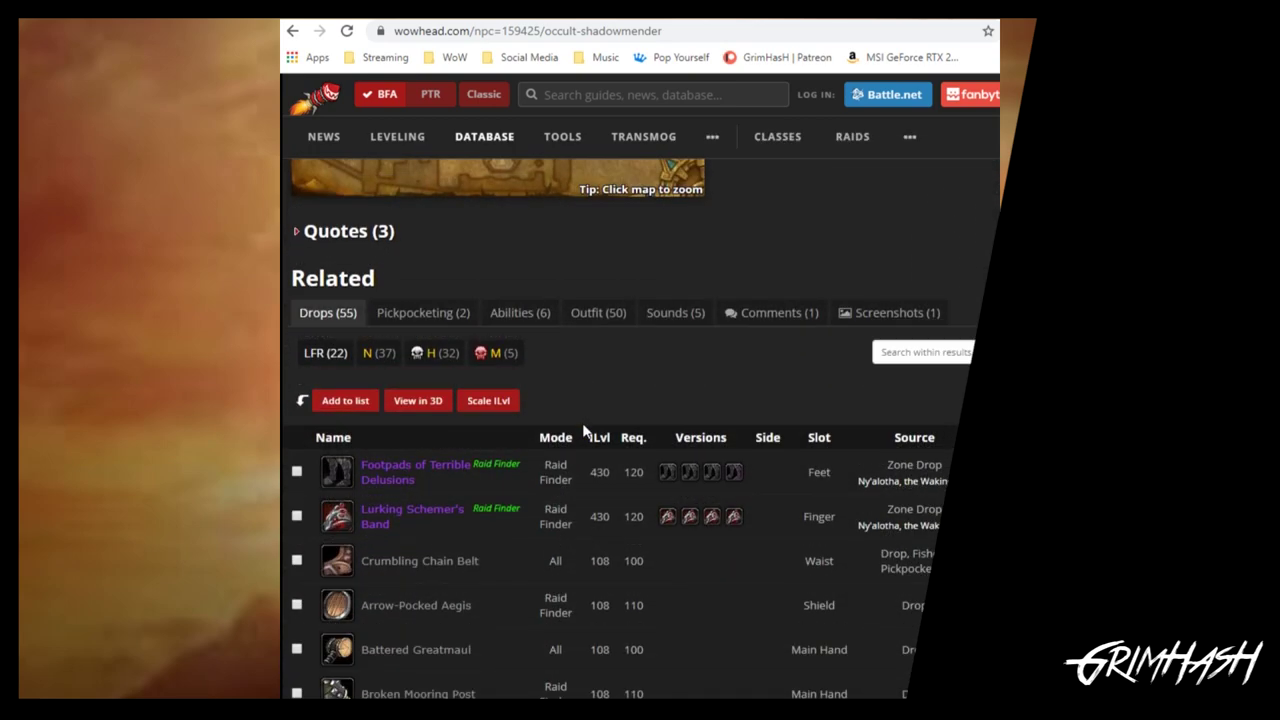
click(520, 313)
scroll(573, 357, down, 1)
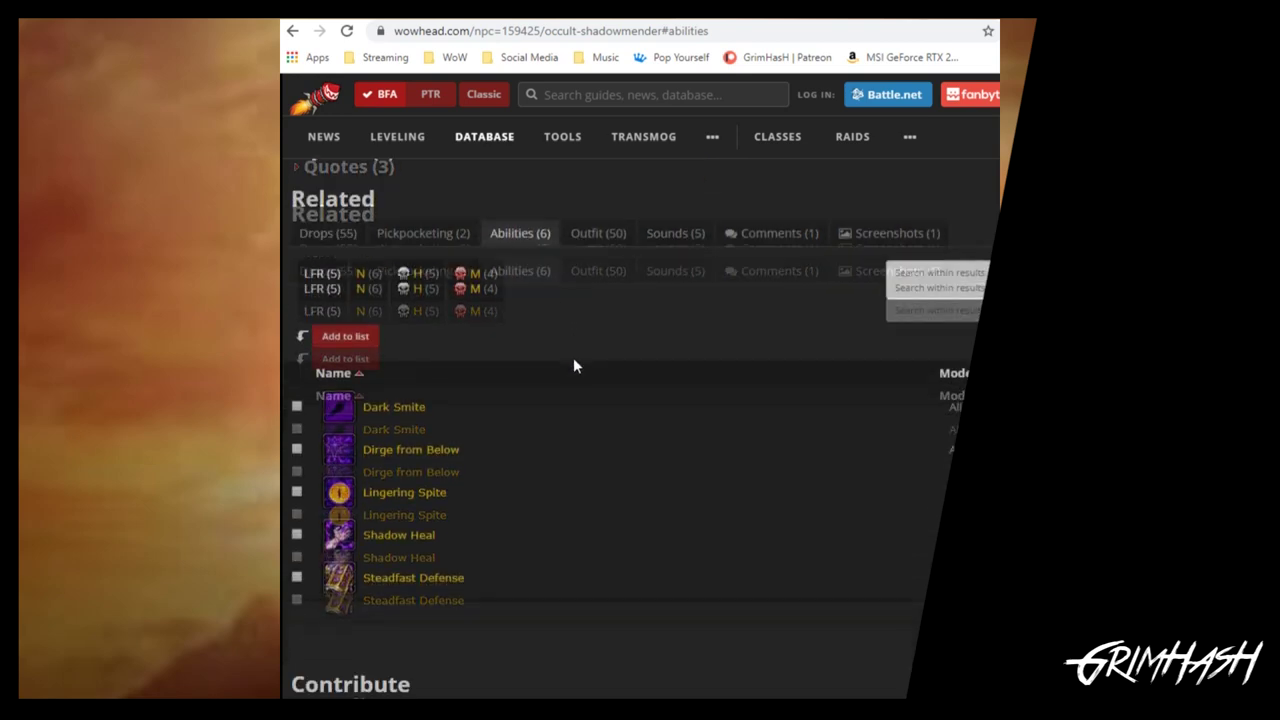
mouse_move(350, 522)
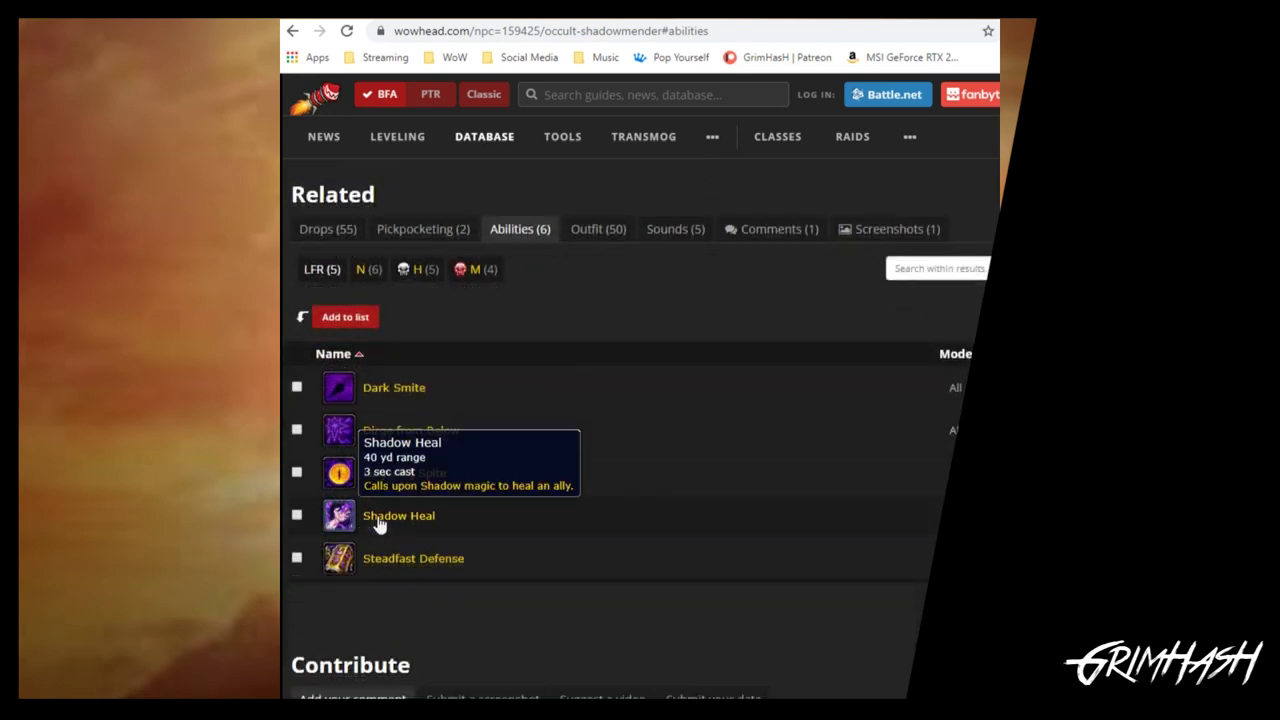
click(400, 516)
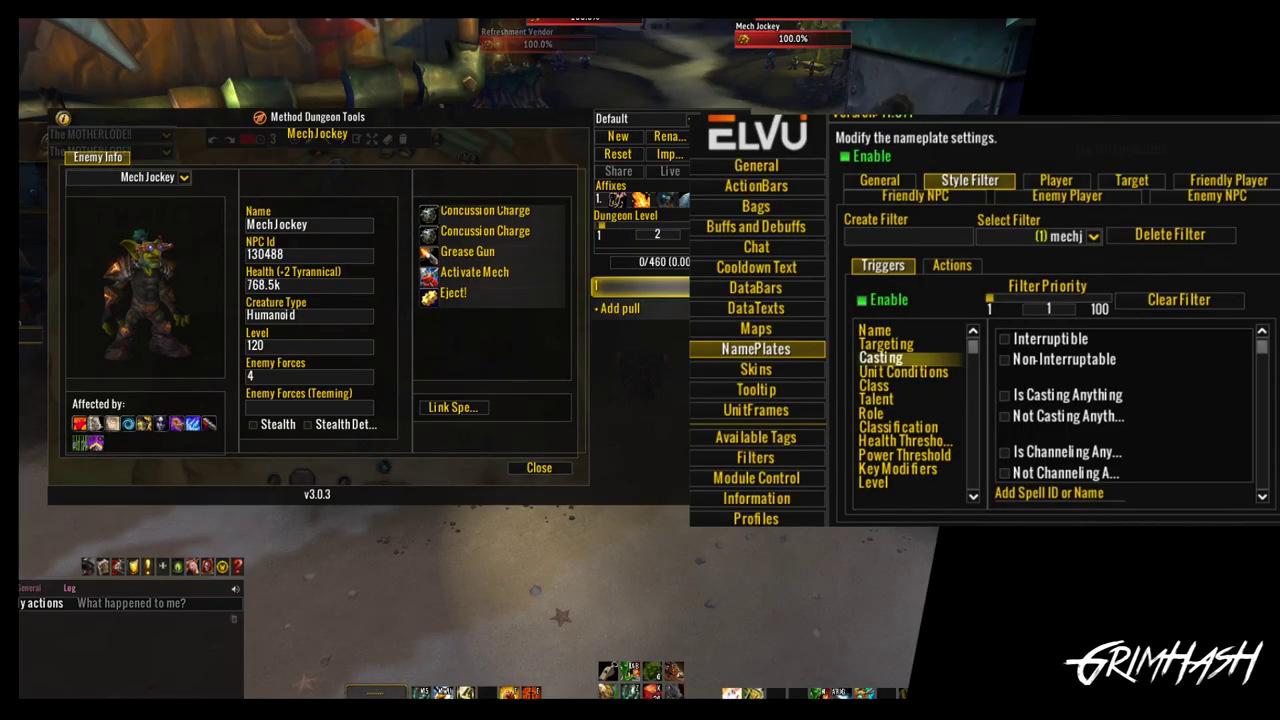
Step: Add Activate Mech's spell ID 267433 to the "mechj" filter's casting triggers, check the spell list and close both addon windows
mouse_move(520, 278)
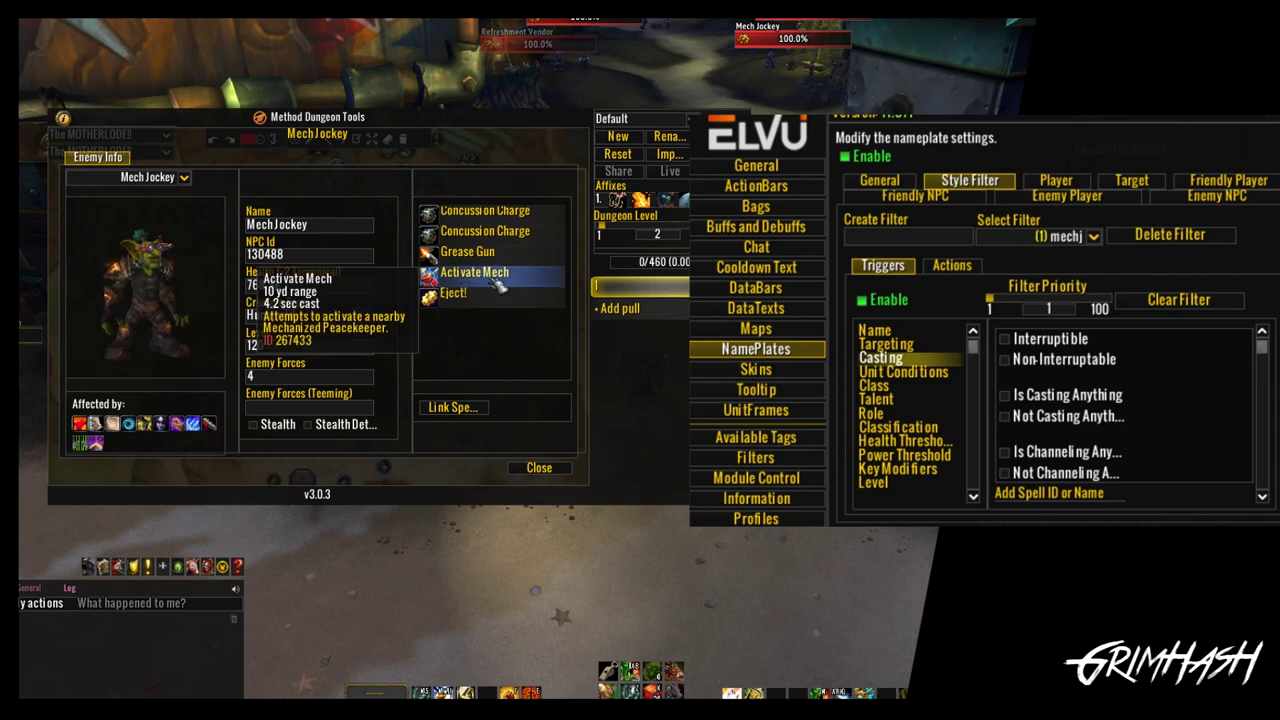
scroll(1112, 405, down, 3)
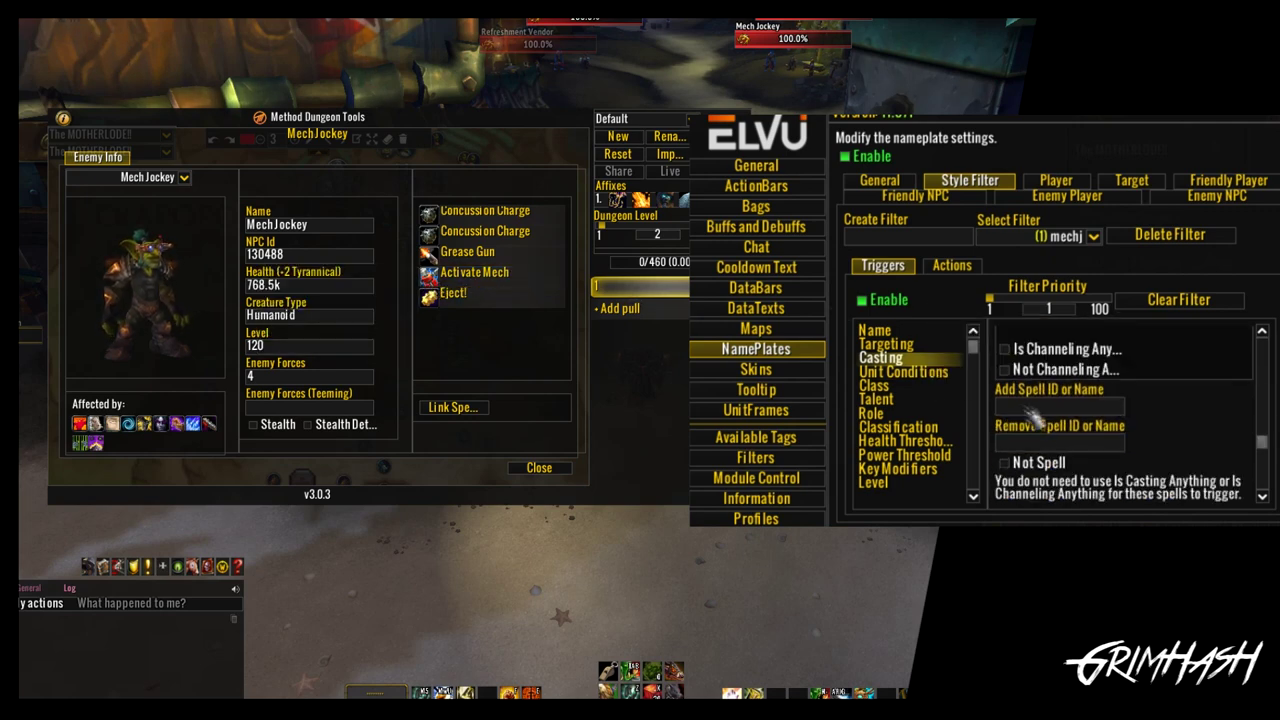
mouse_move(440, 288)
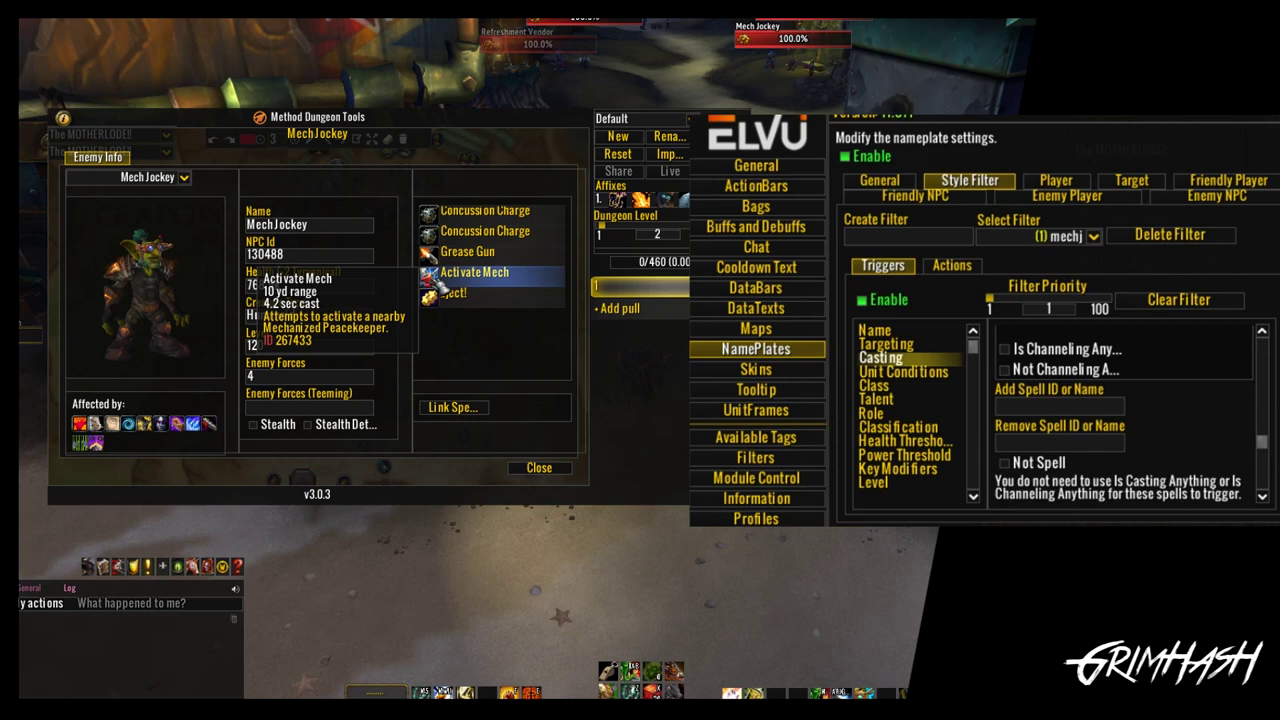
text(7433)
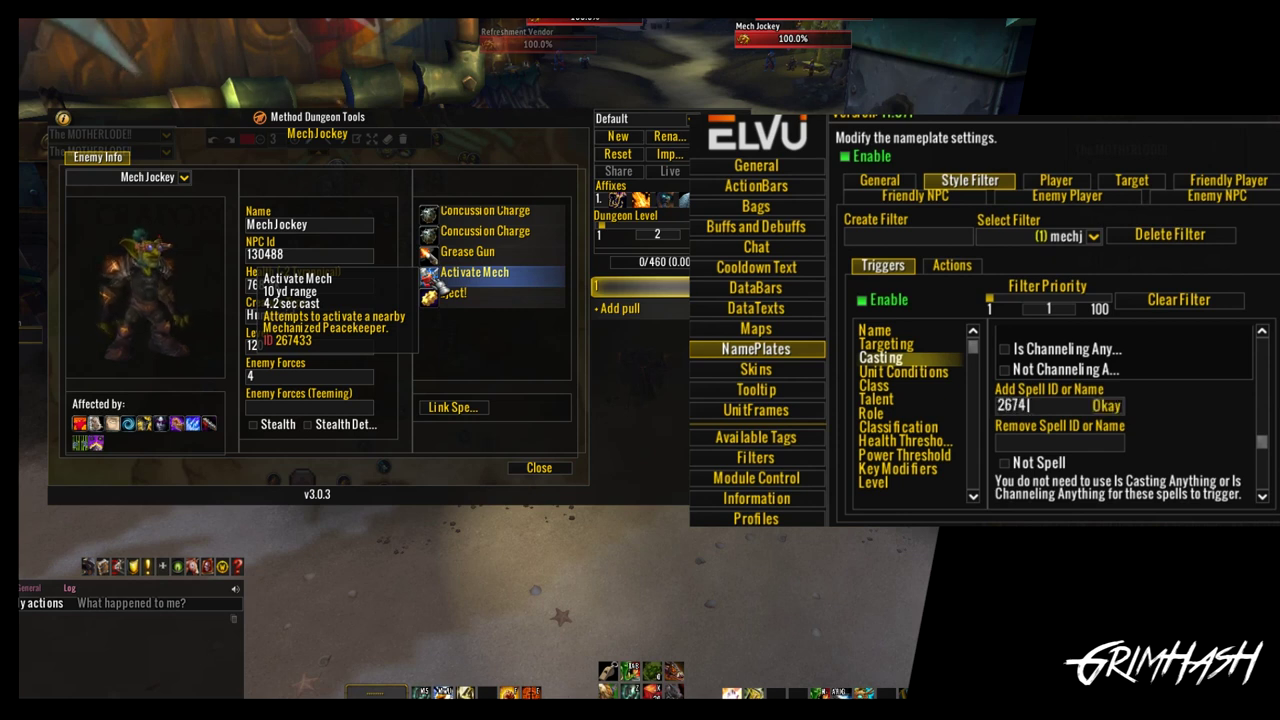
click(1132, 406)
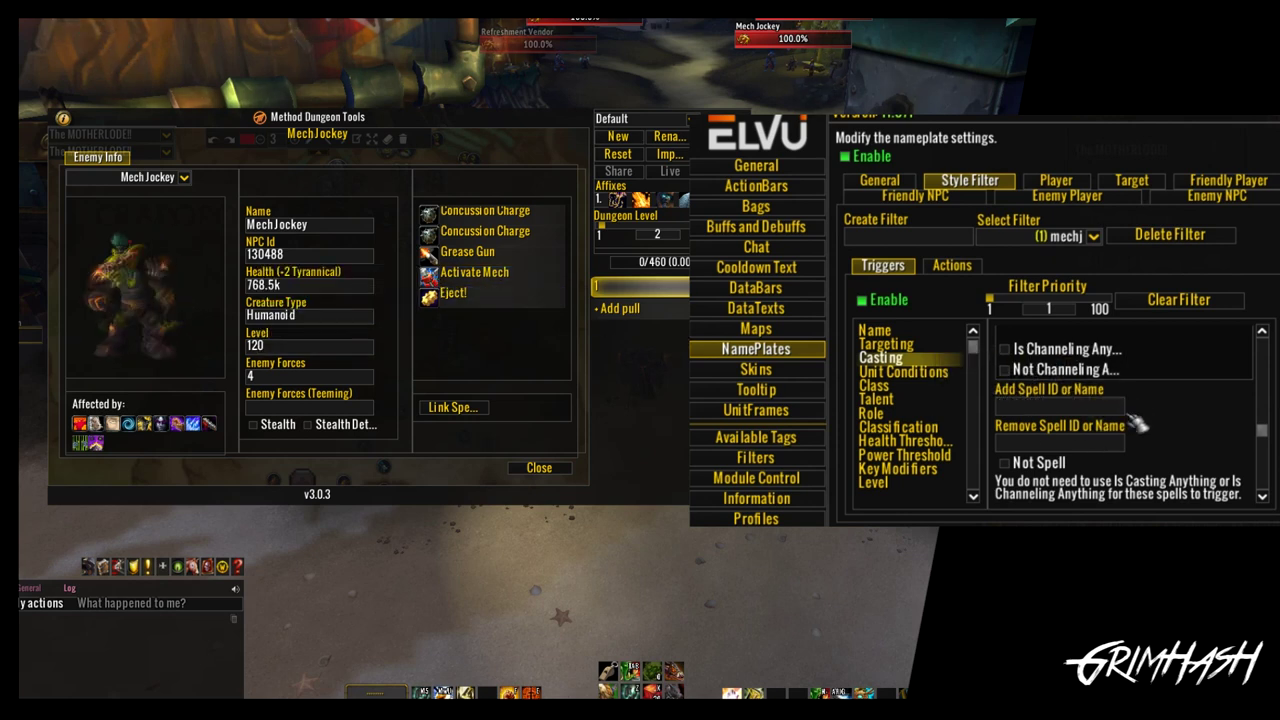
scroll(1108, 398, down, 3)
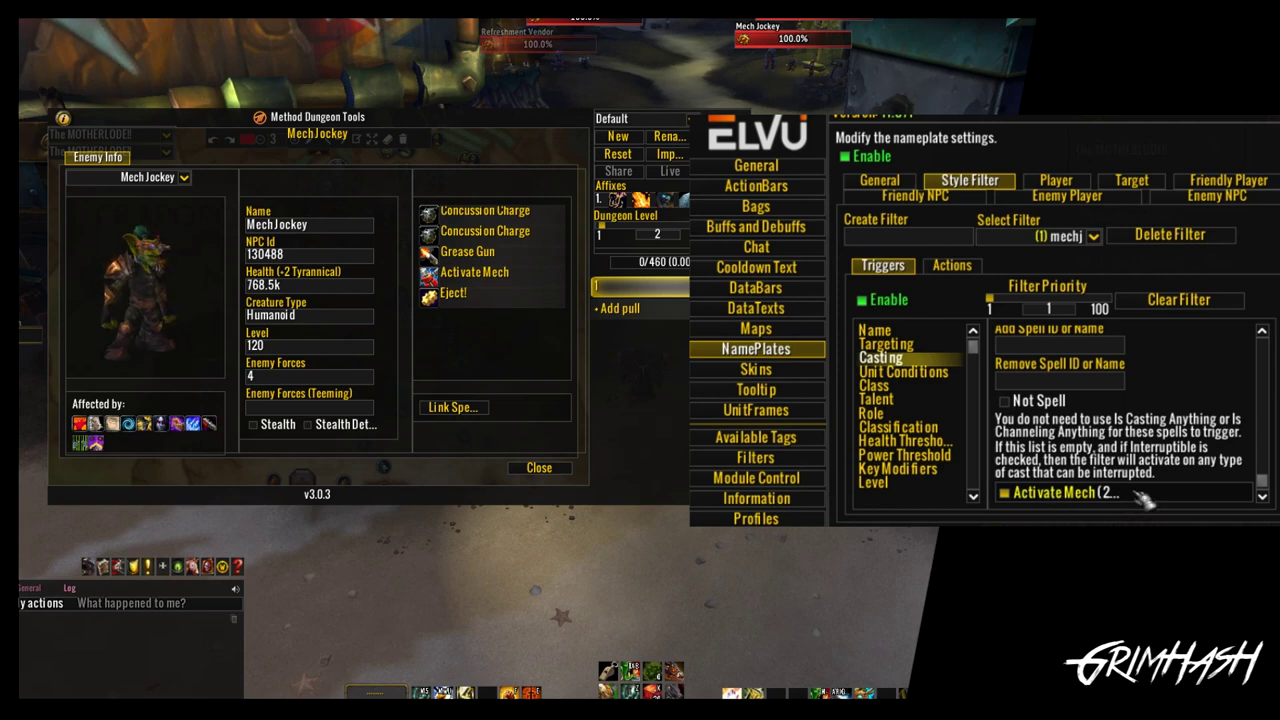
key(Escape)
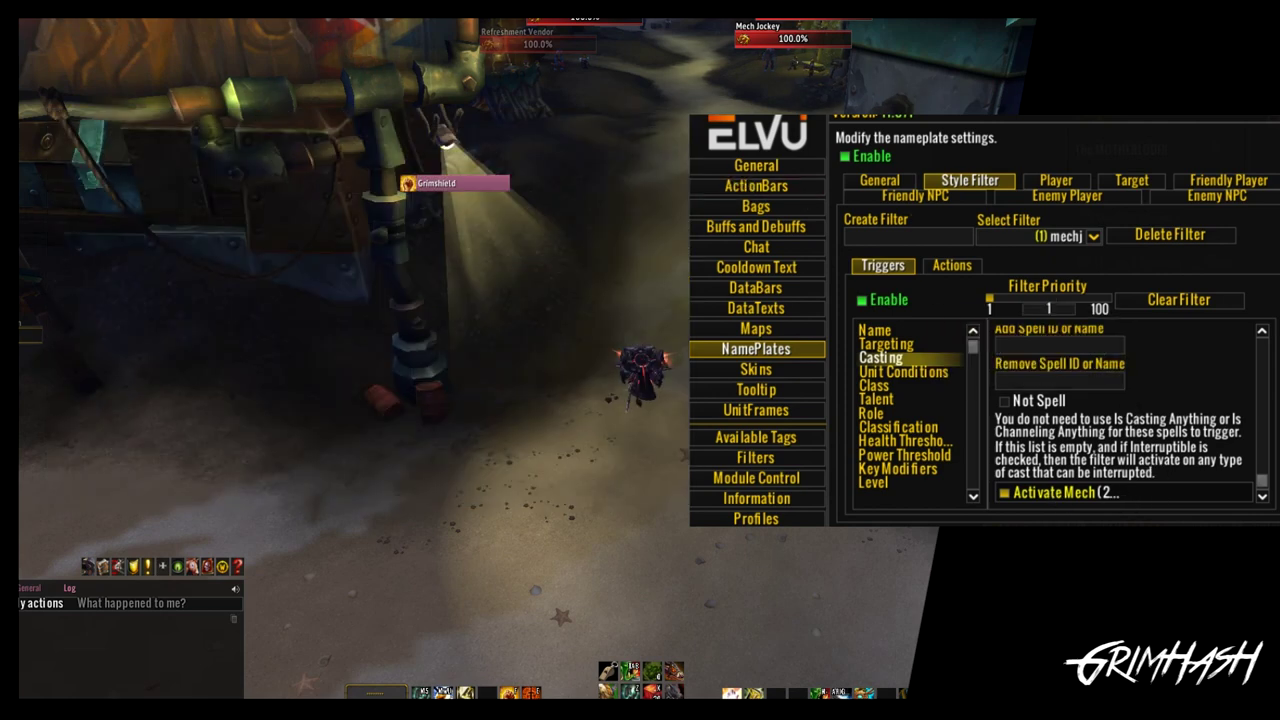
key(Escape)
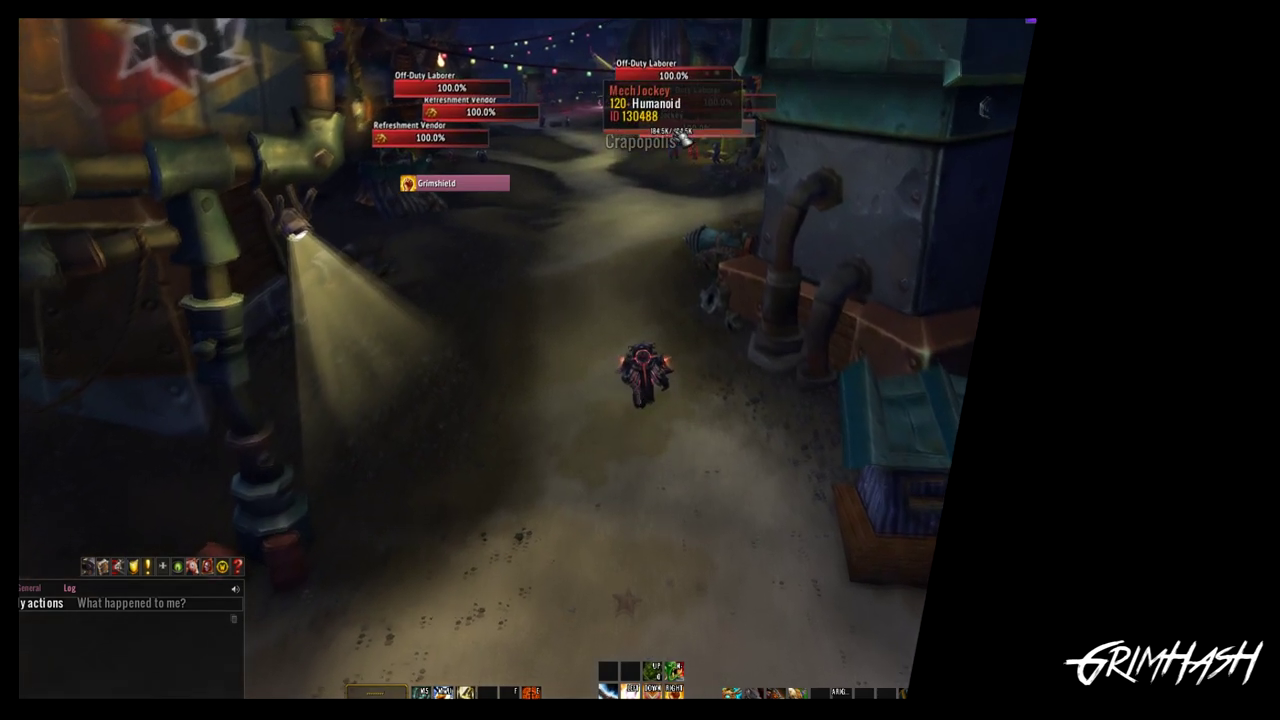
Step: Target the Mech Jockey, run up to its group and start the fight with Judgment
click(686, 194)
key(w)
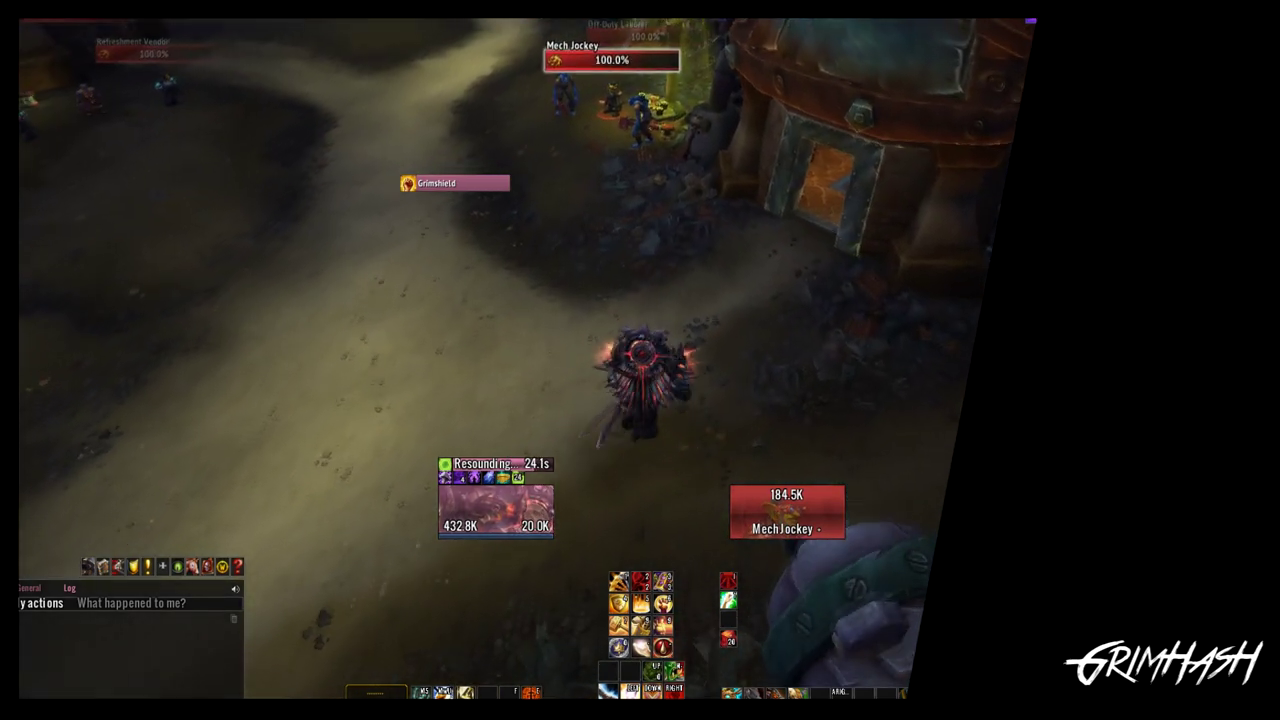
key(w)
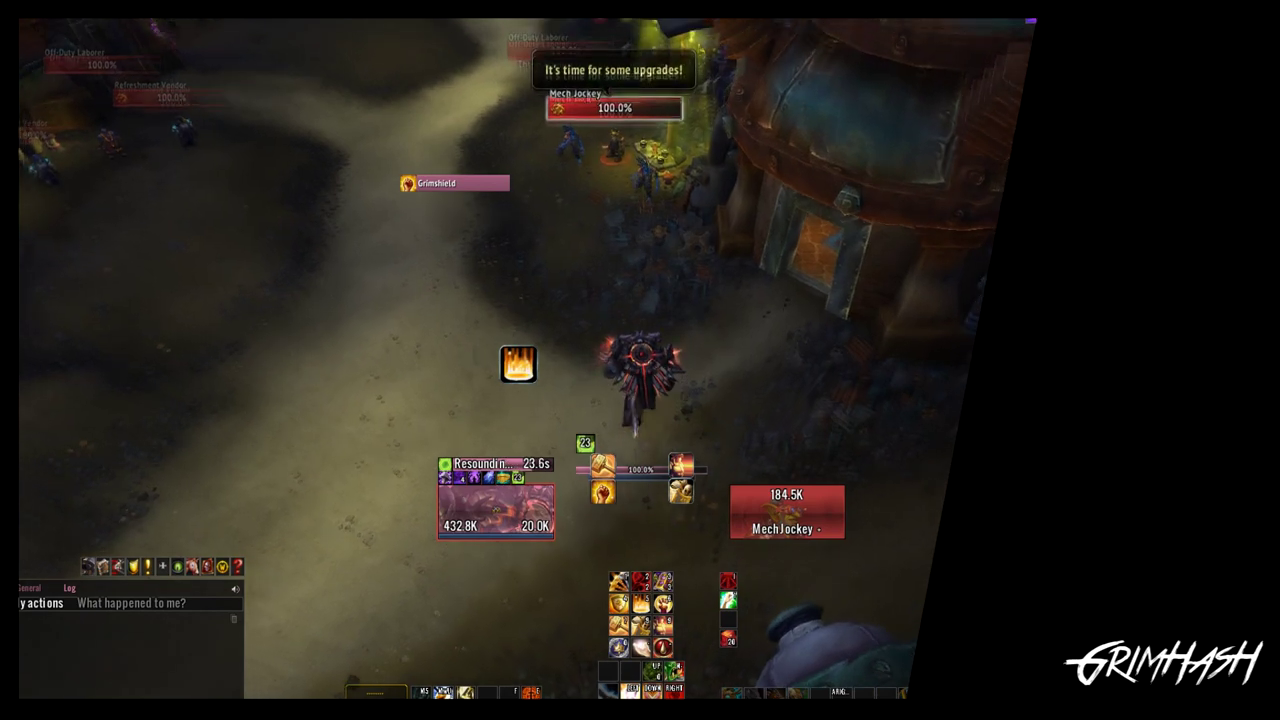
key(1)
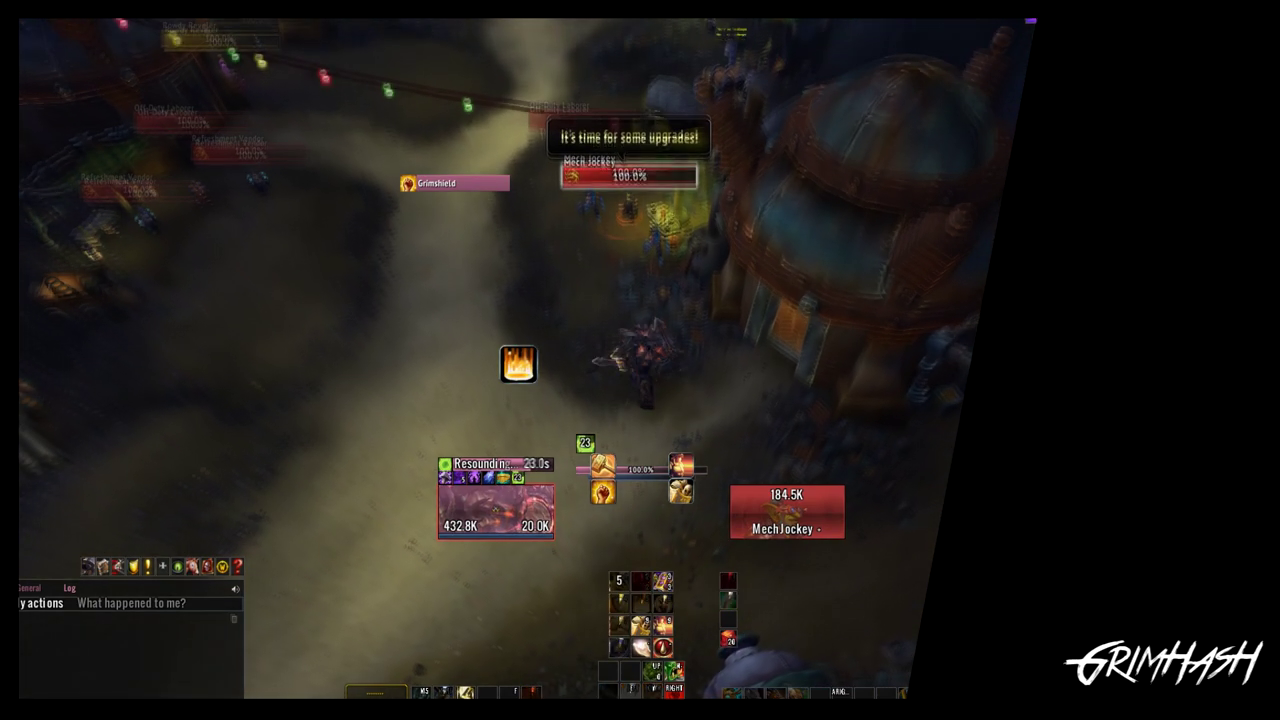
key(2)
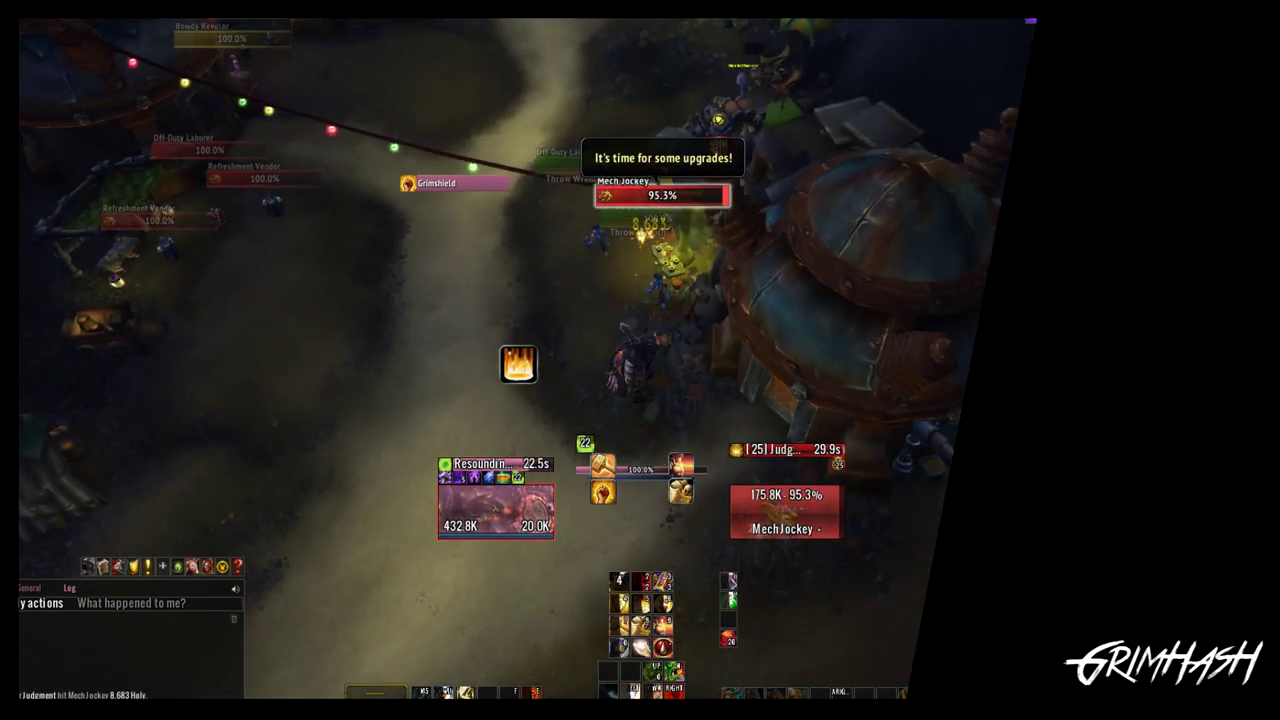
key(w)
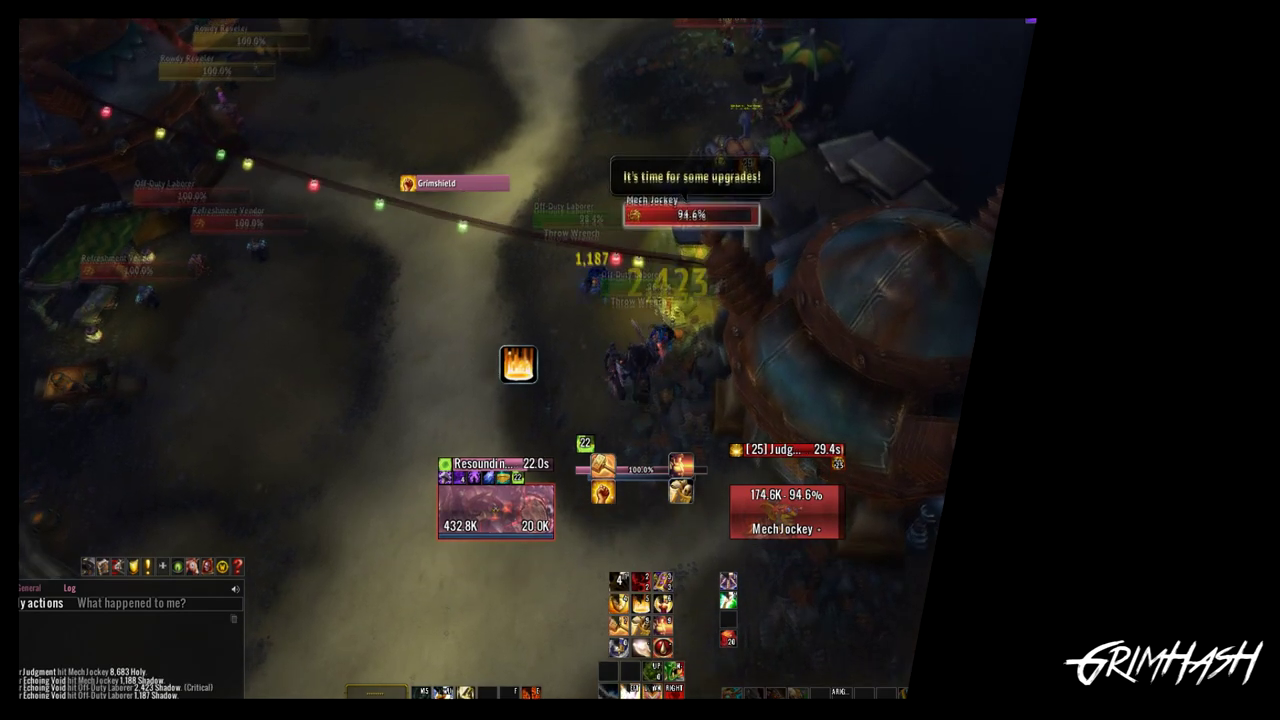
Step: Hit the Mech Jockey with Avenger's Shield, examine its nameplate during the Activate Mech cast and stop the cast with Hammer of Justice
key(4)
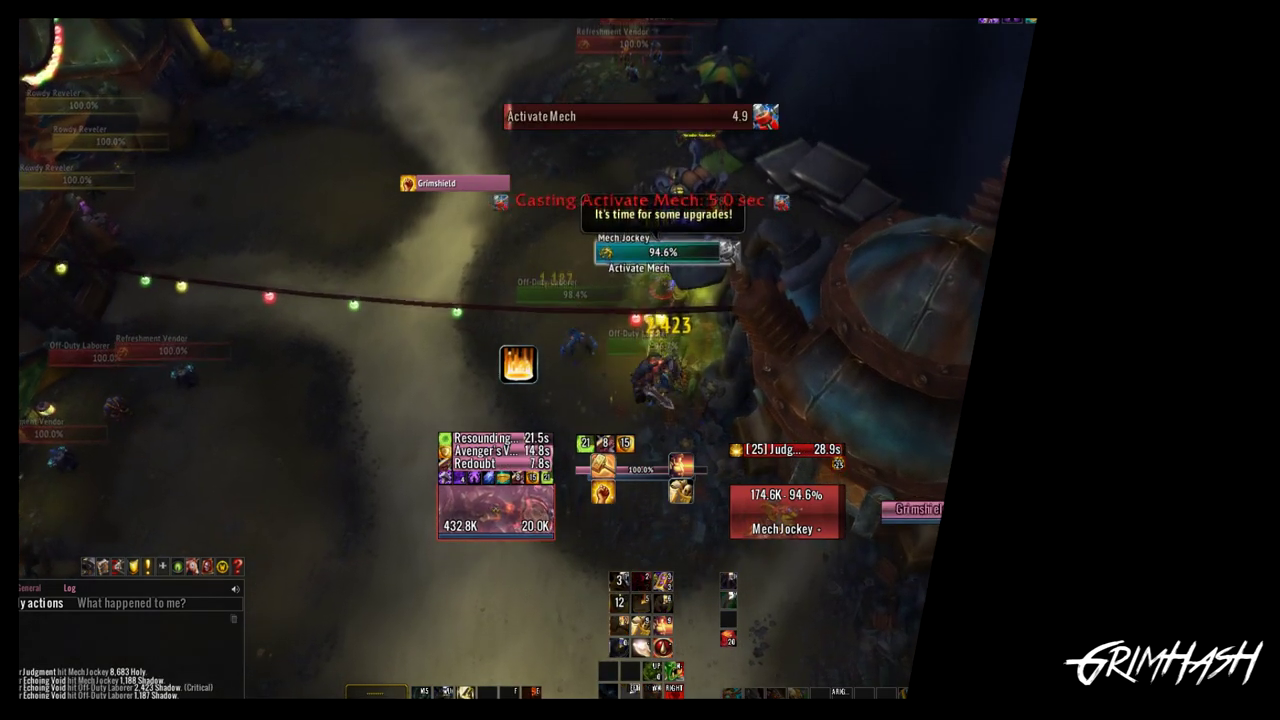
drag(678, 257, 720, 257)
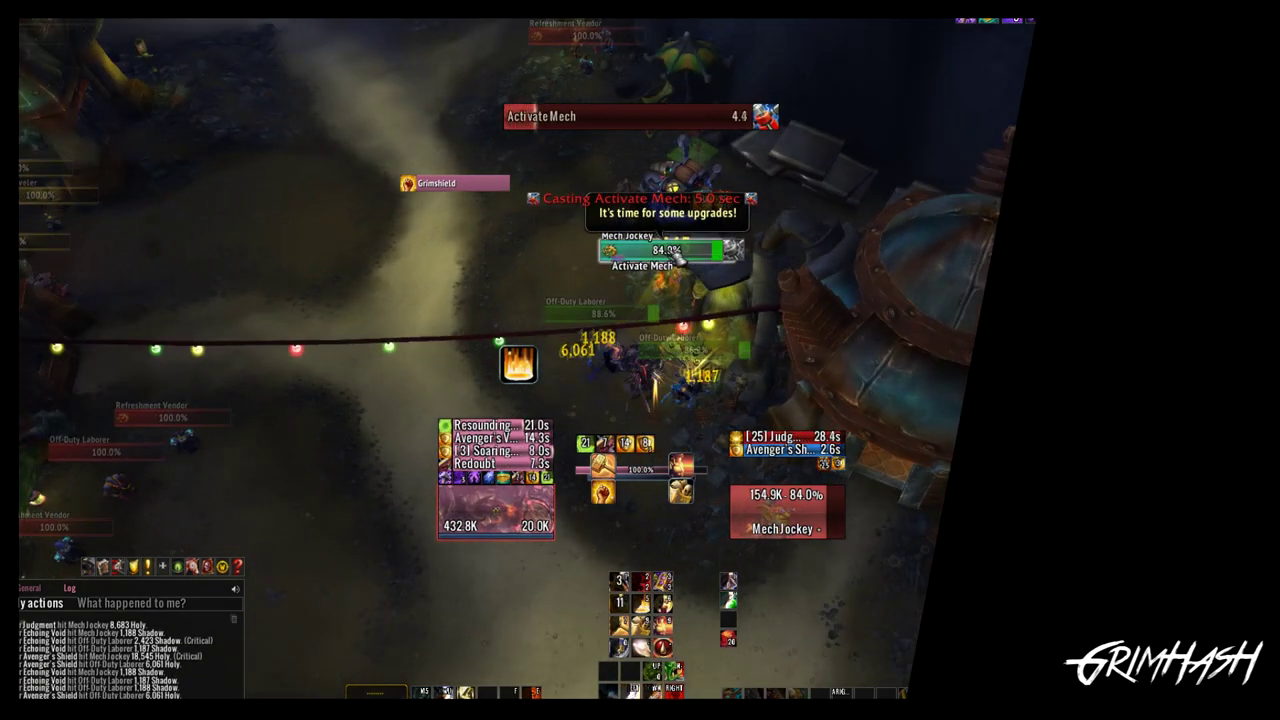
key(w)
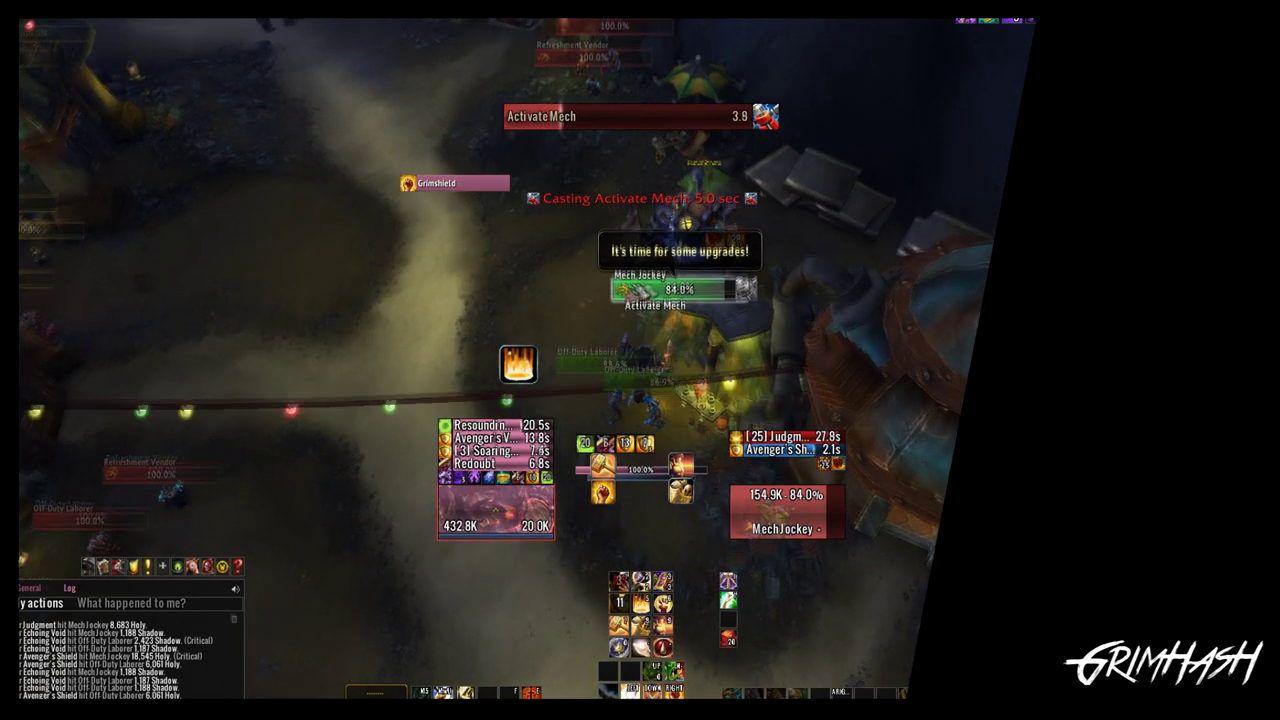
key(w)
key(f)
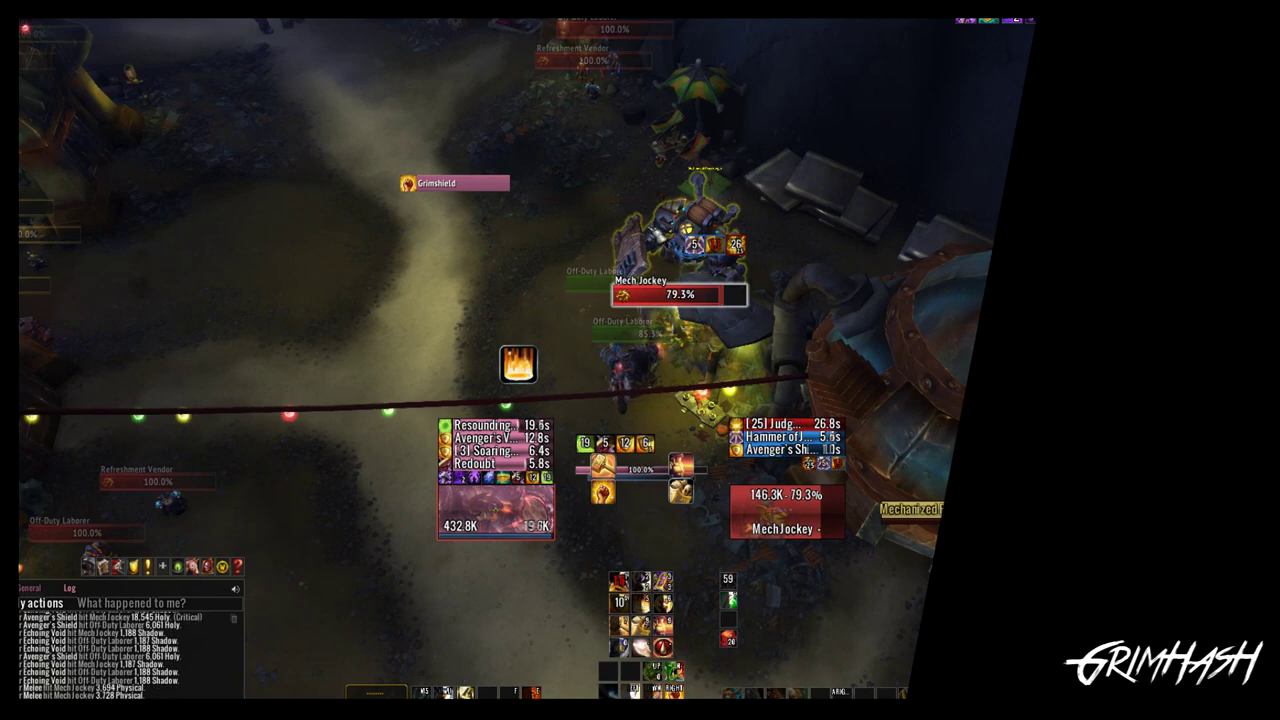
Step: Fight the Mech Jockey's group with Consecration, Hammer of the Righteous, Shield of the Righteous and Judgment
key(d)
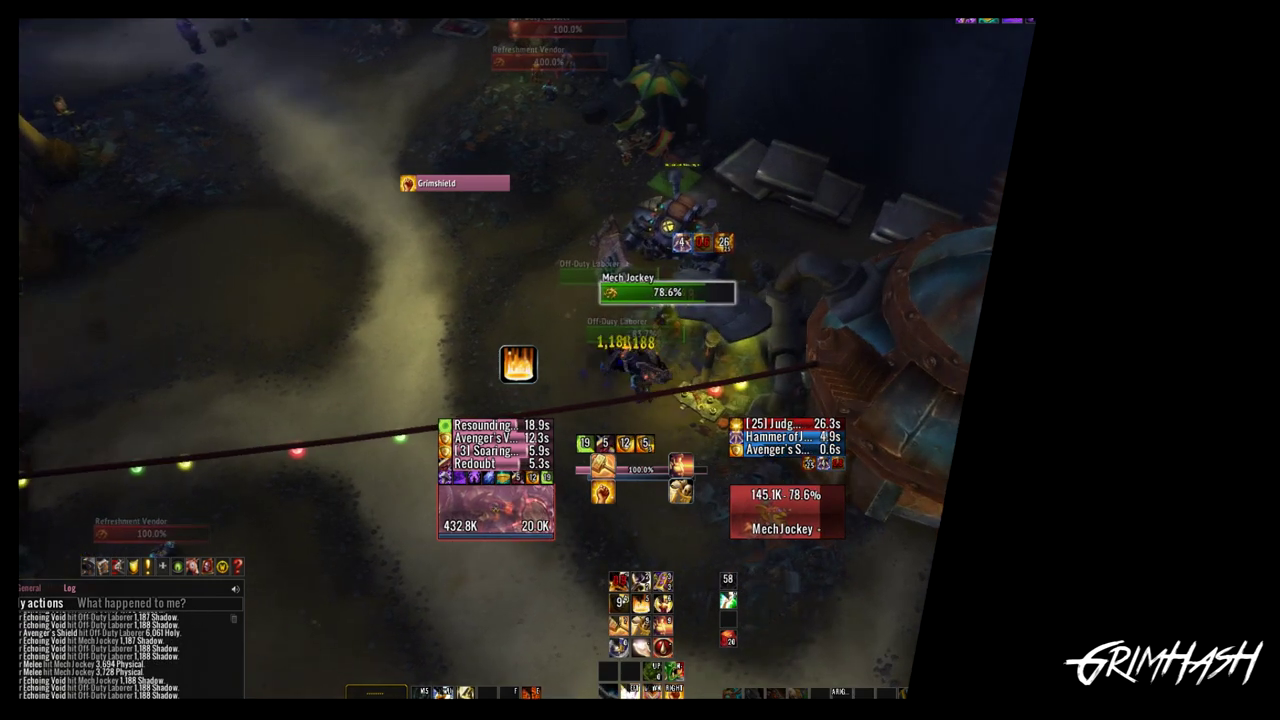
key(5)
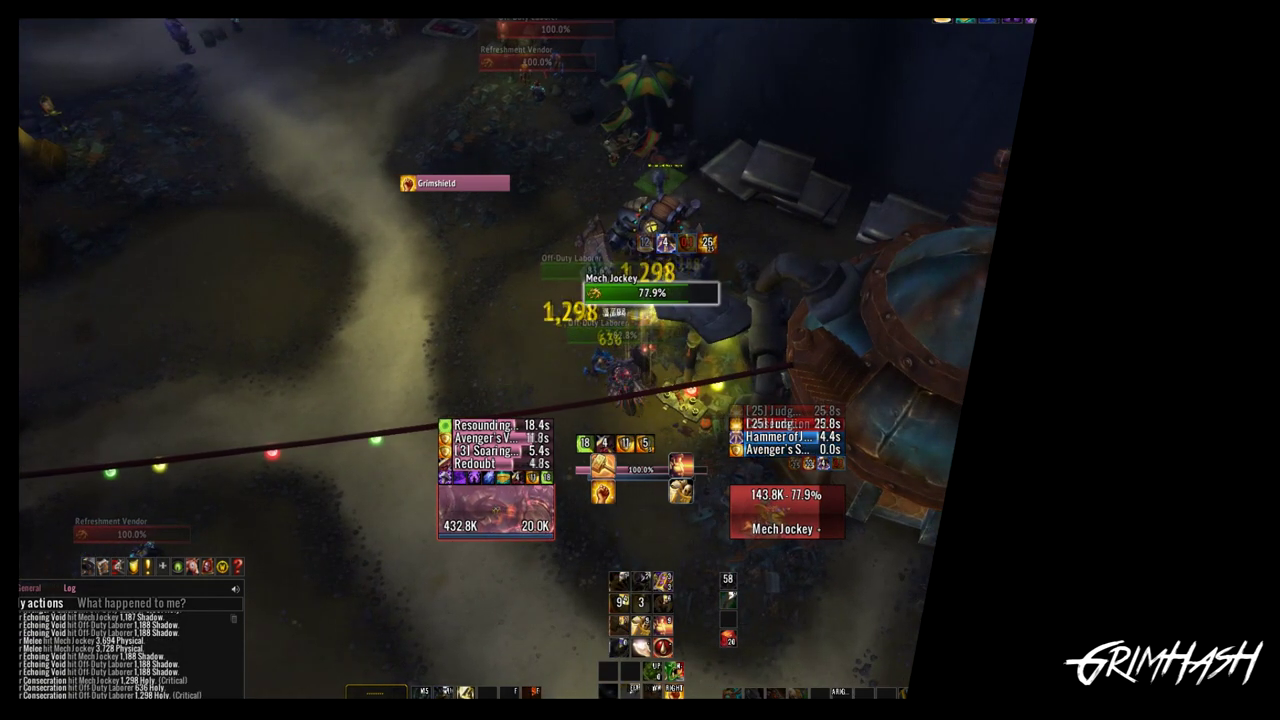
scroll(640, 360, up, 10)
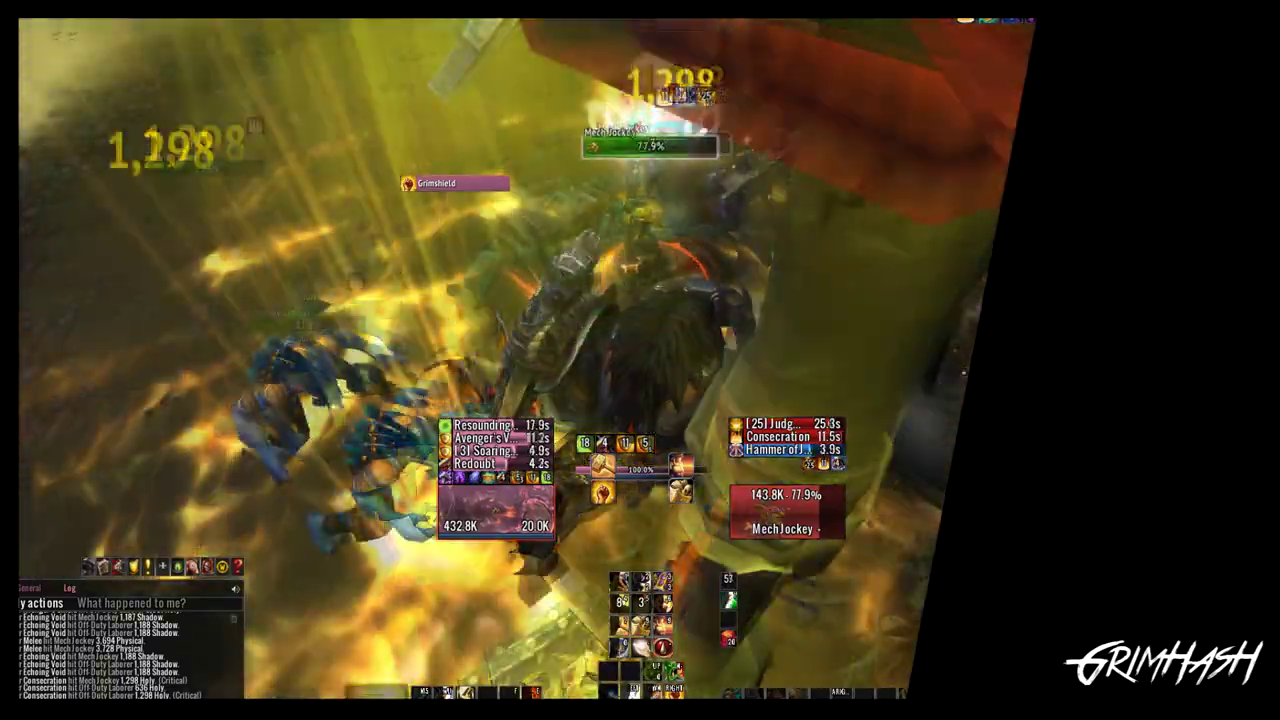
key(1)
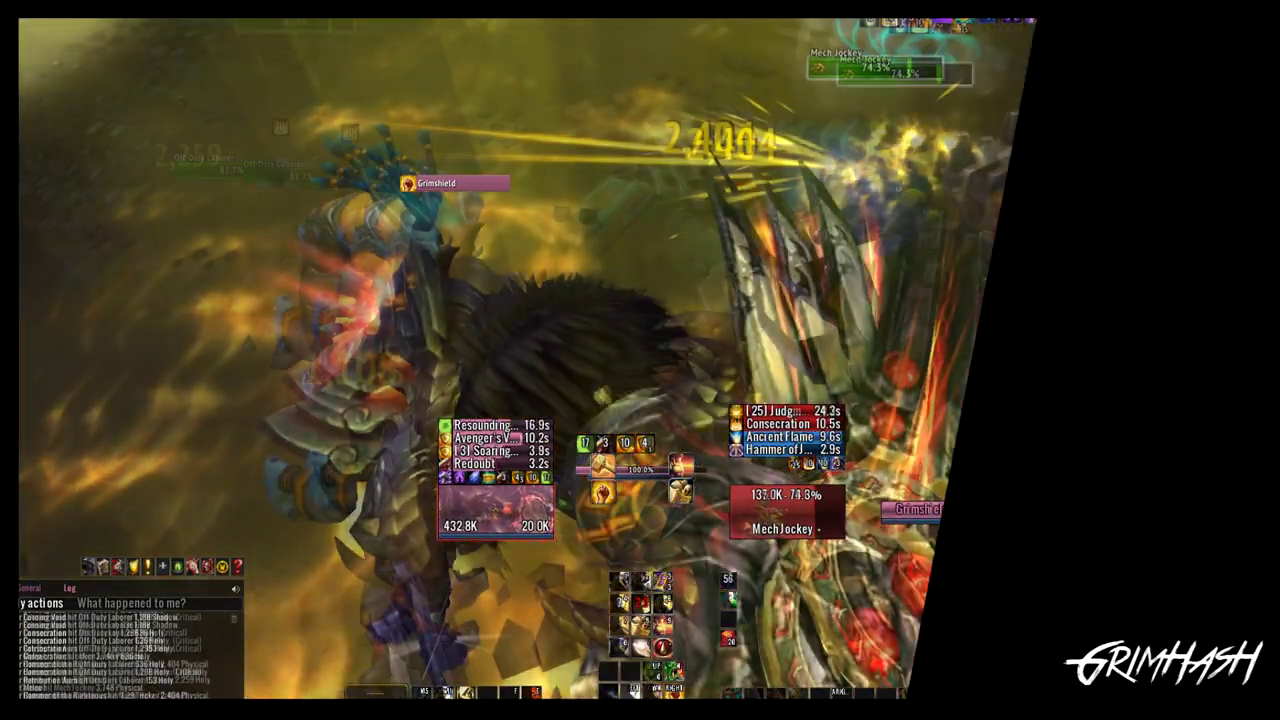
key(2)
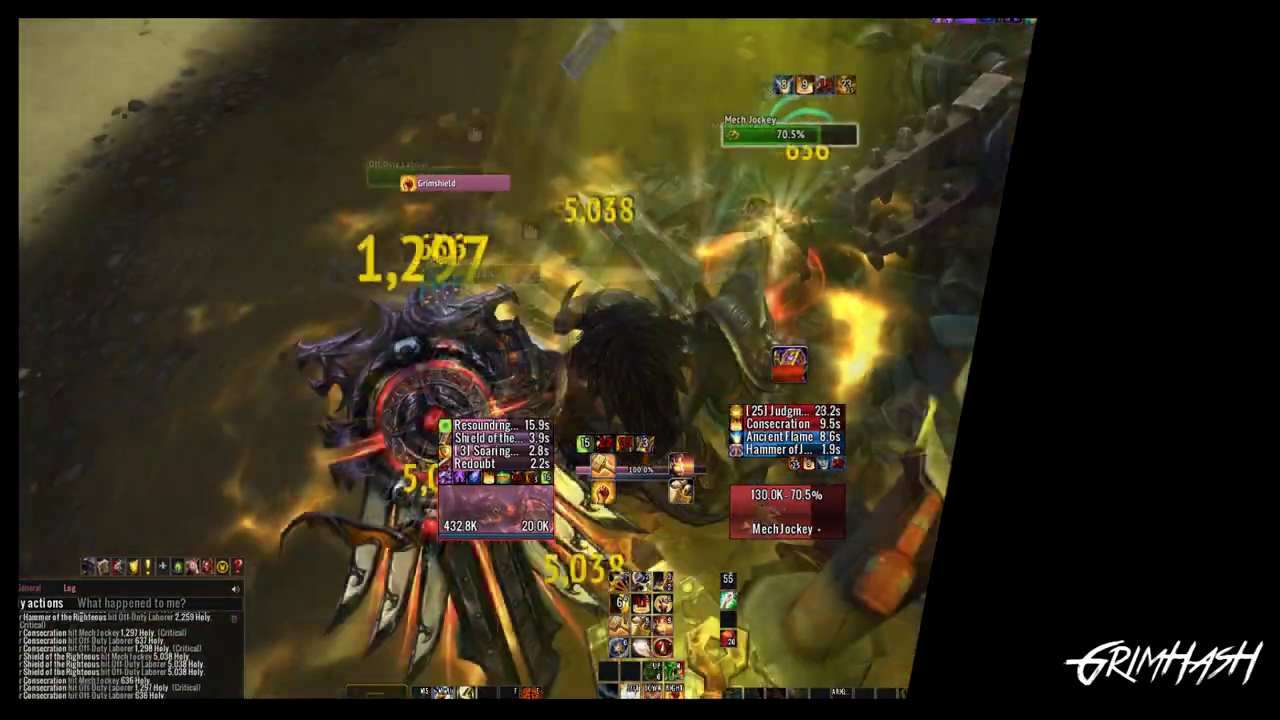
key(3)
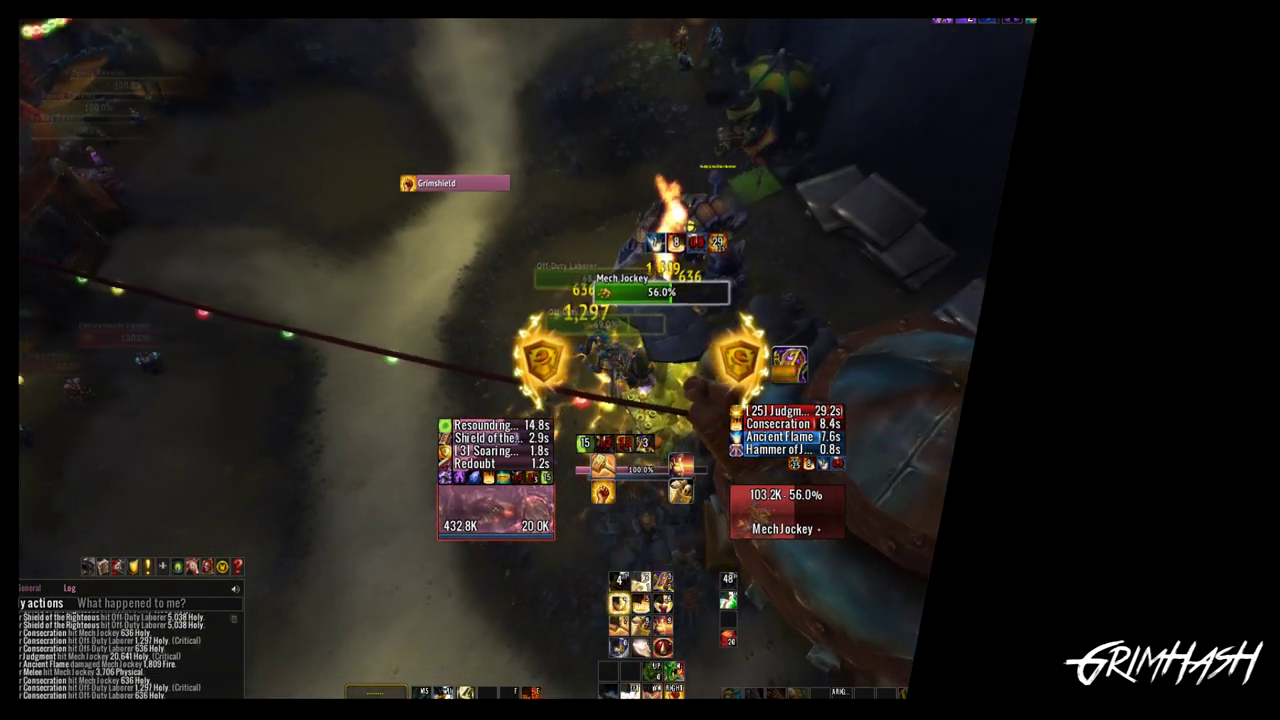
key(2)
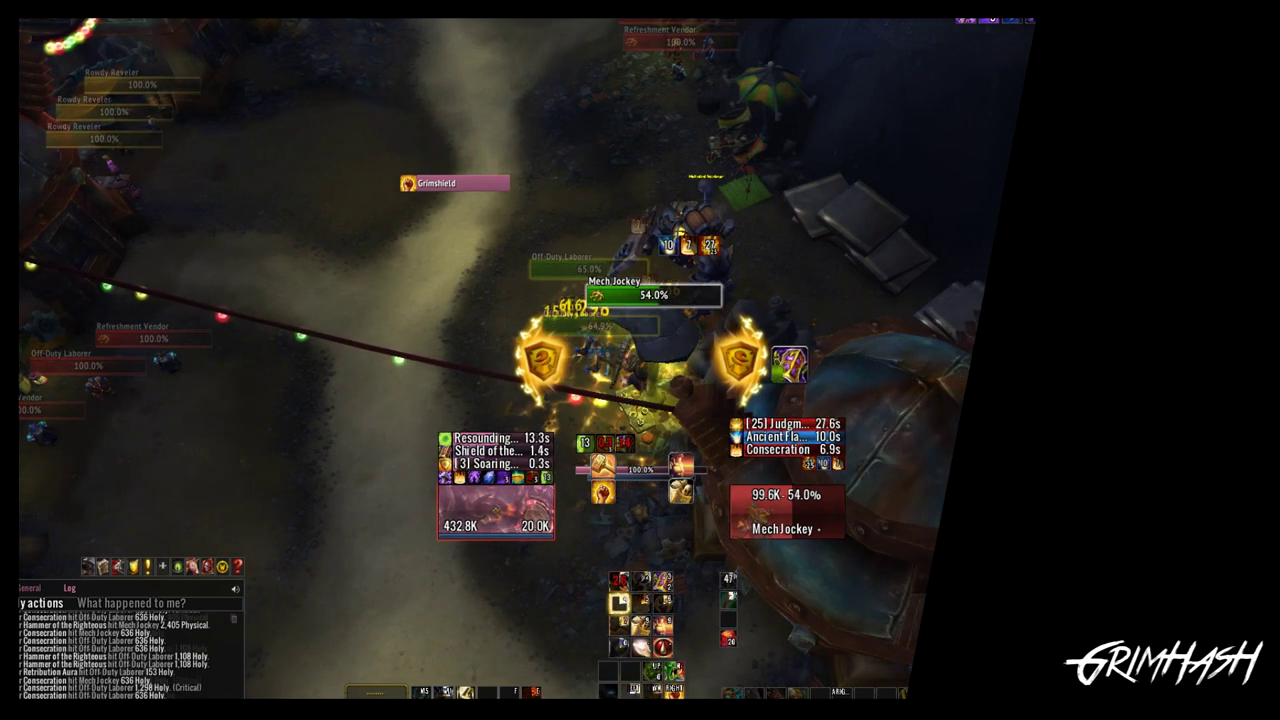
Step: Hit the Mech Jockey with Avenger's Shield, renew Consecration under the group and activate Avenging Wrath
key(4)
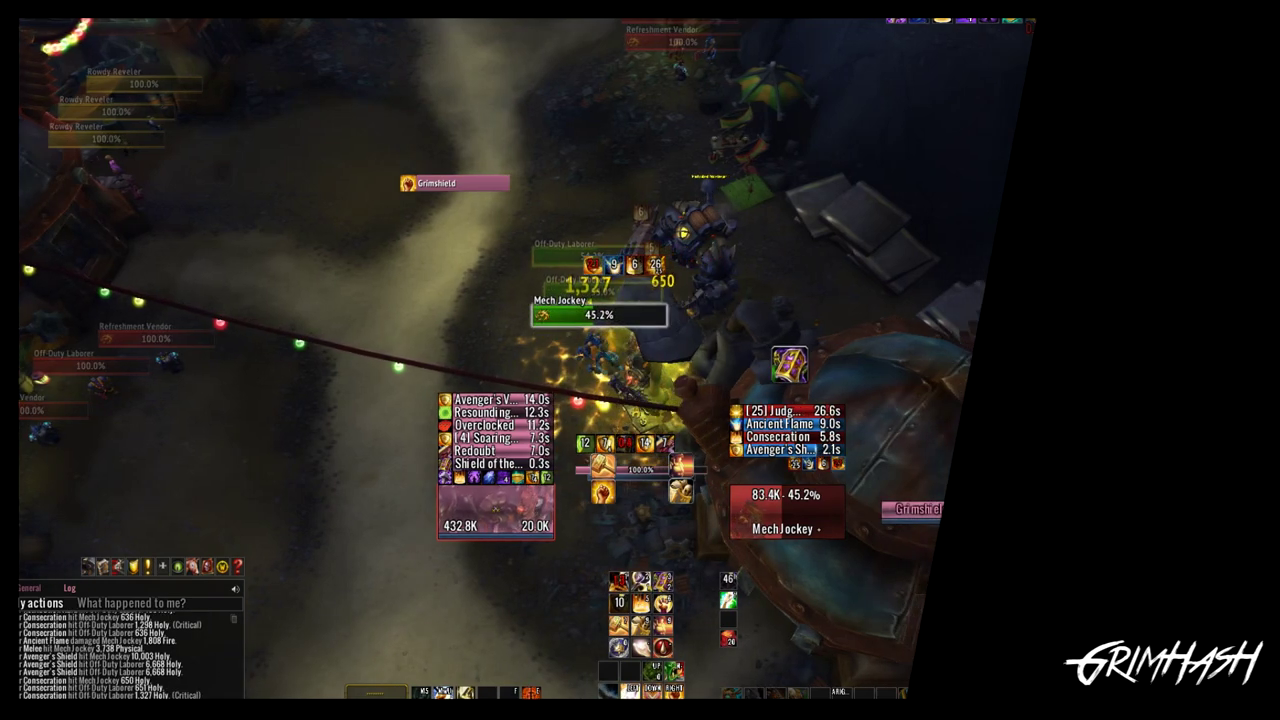
key(5)
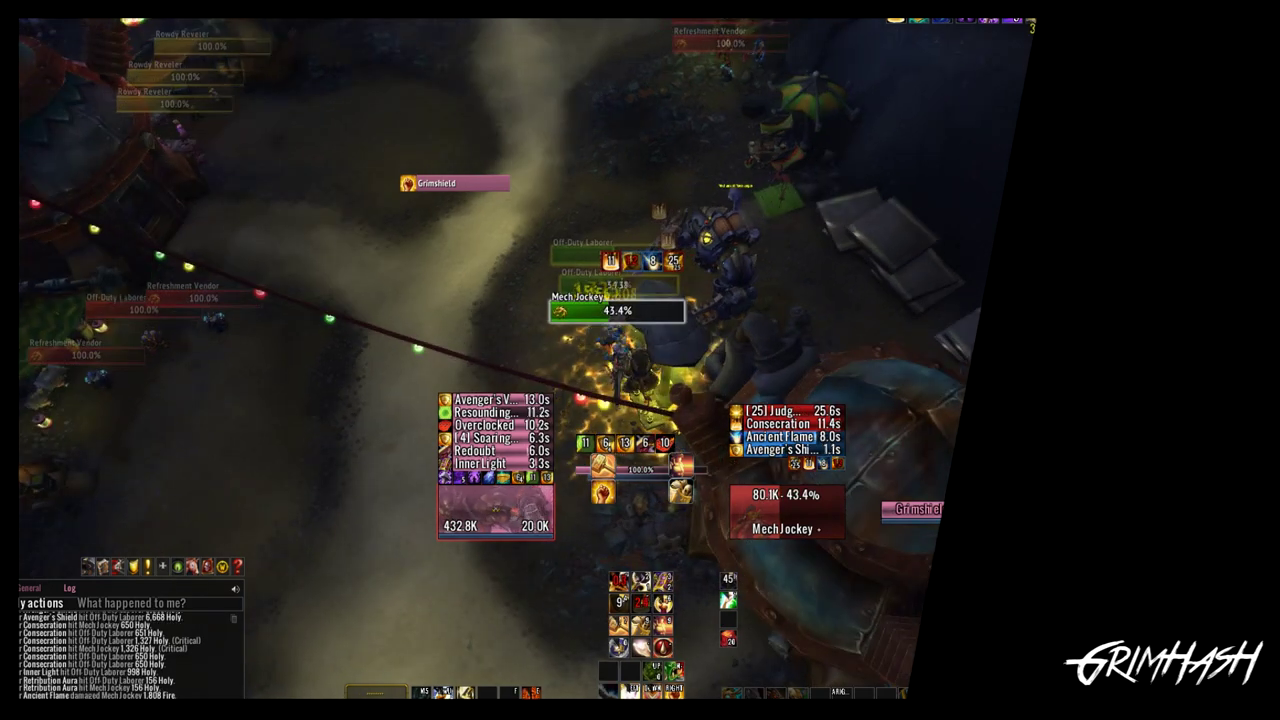
key(3)
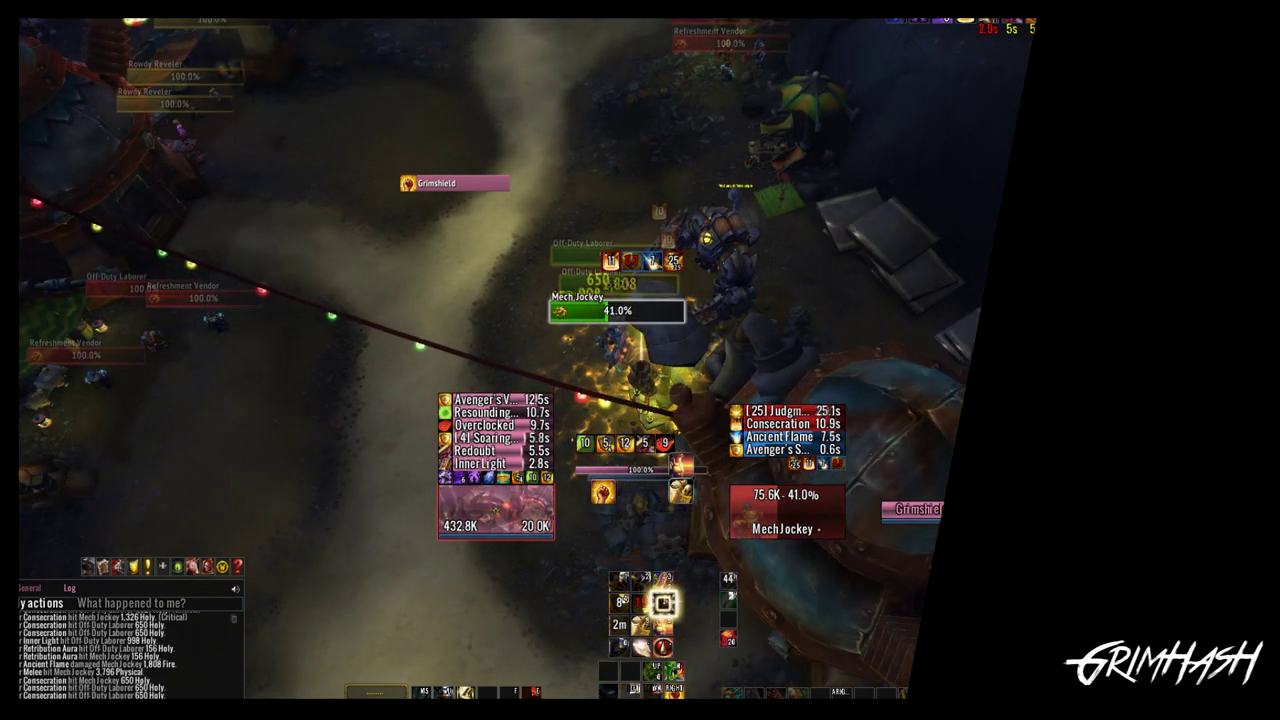
key(a)
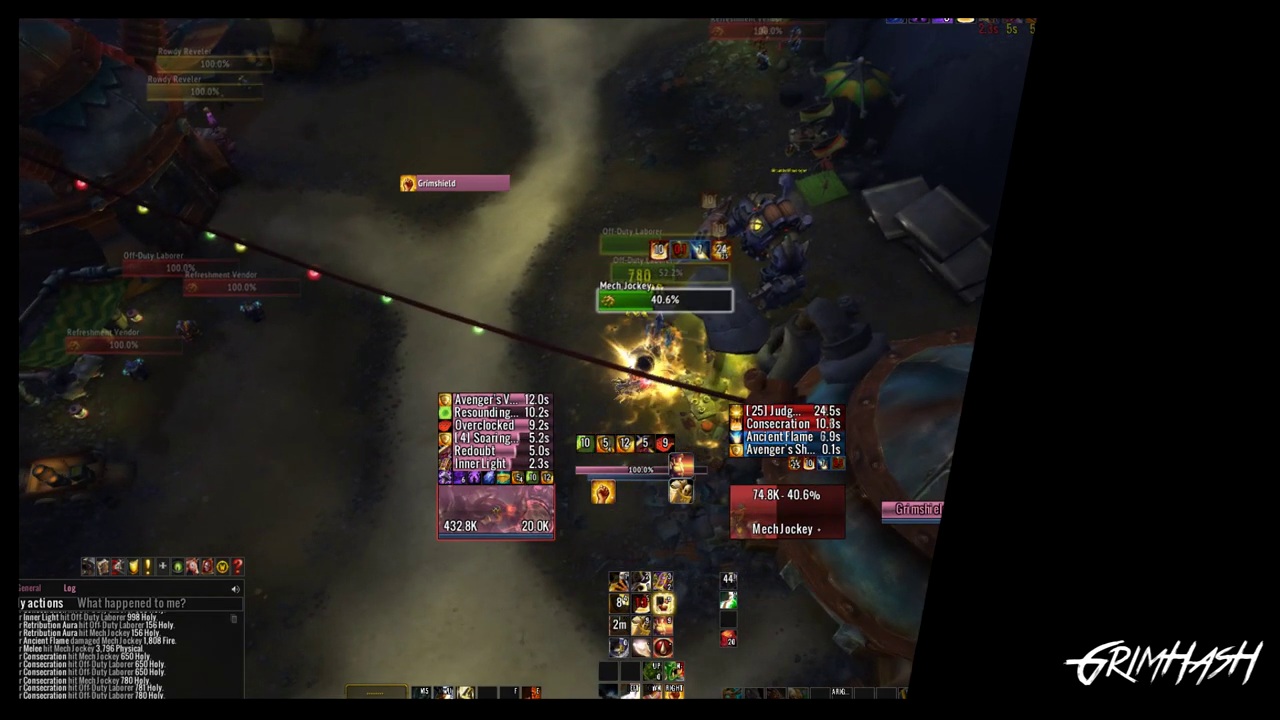
key(d)
key(6)
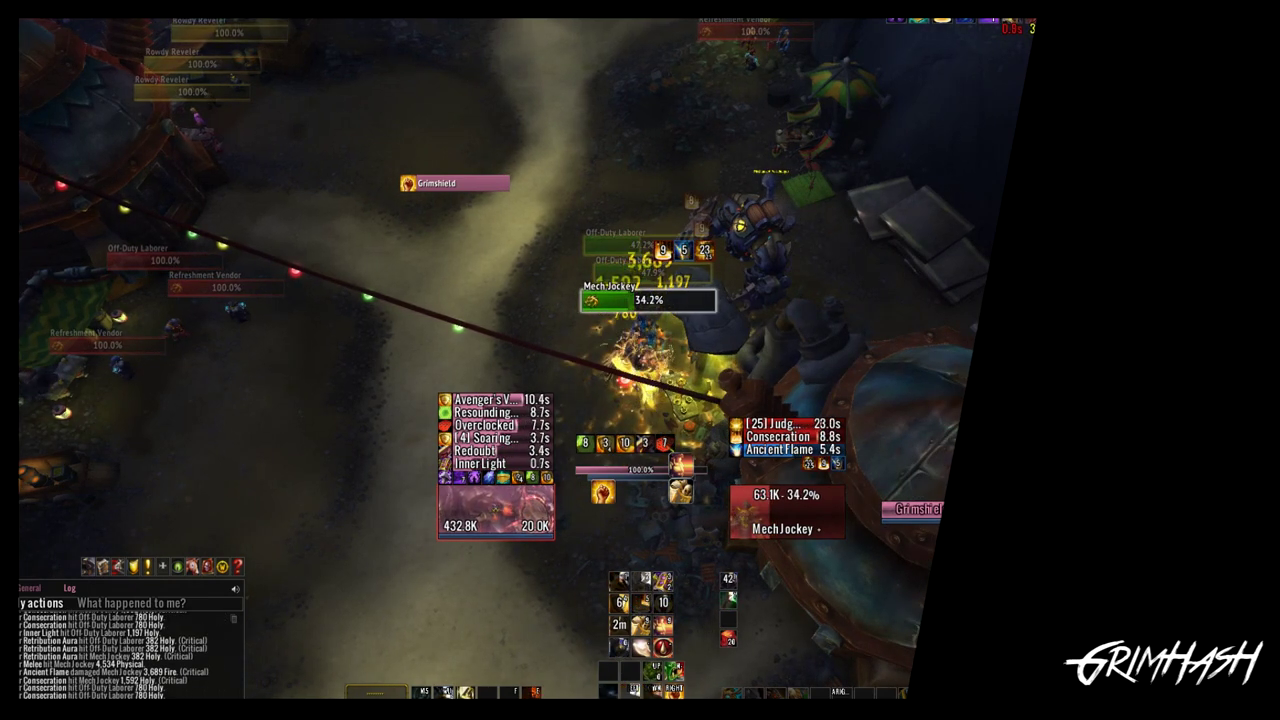
Step: Bring the Mech Jockey close to death with Hammer of the Righteous, Avenger's Shield and Judgment
key(2)
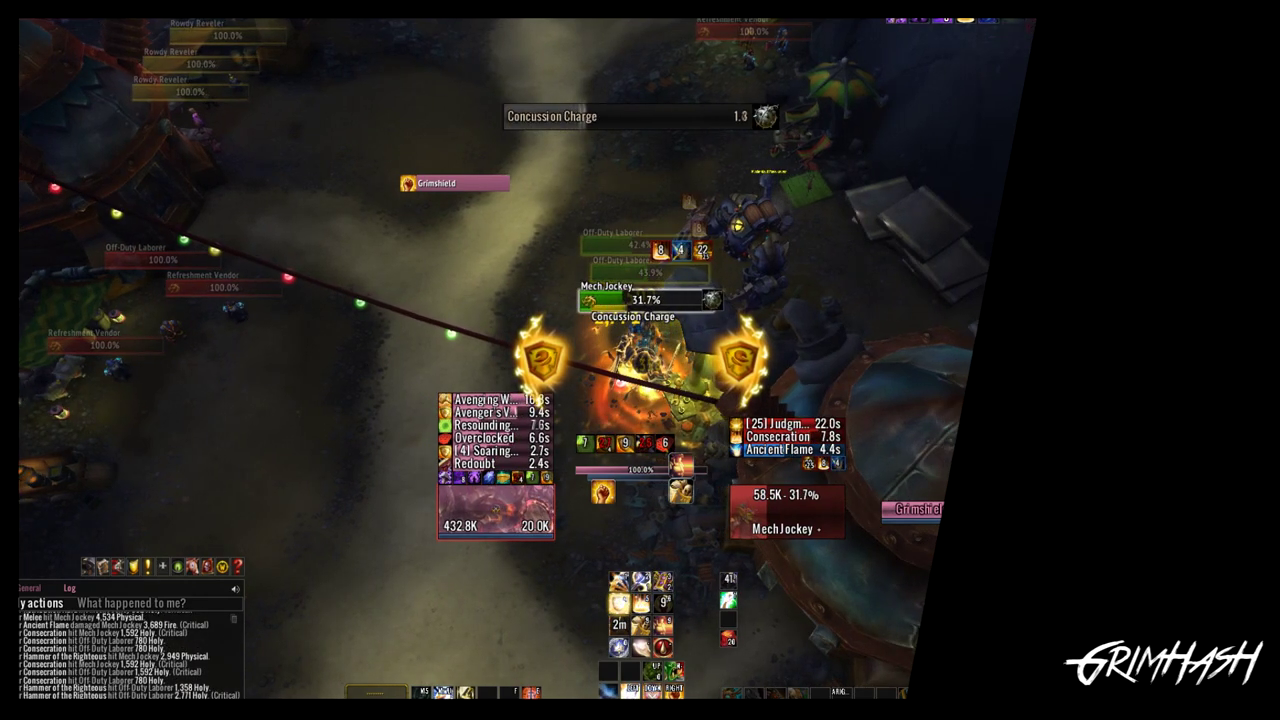
key(3)
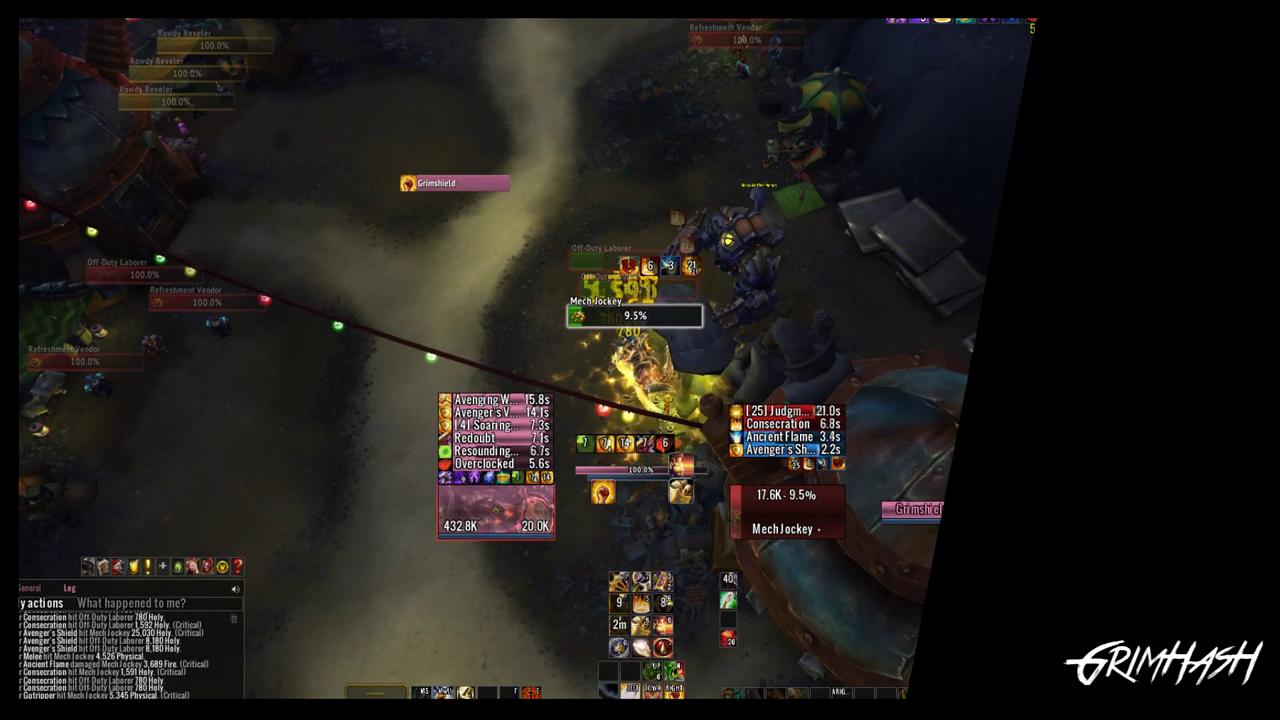
key(2)
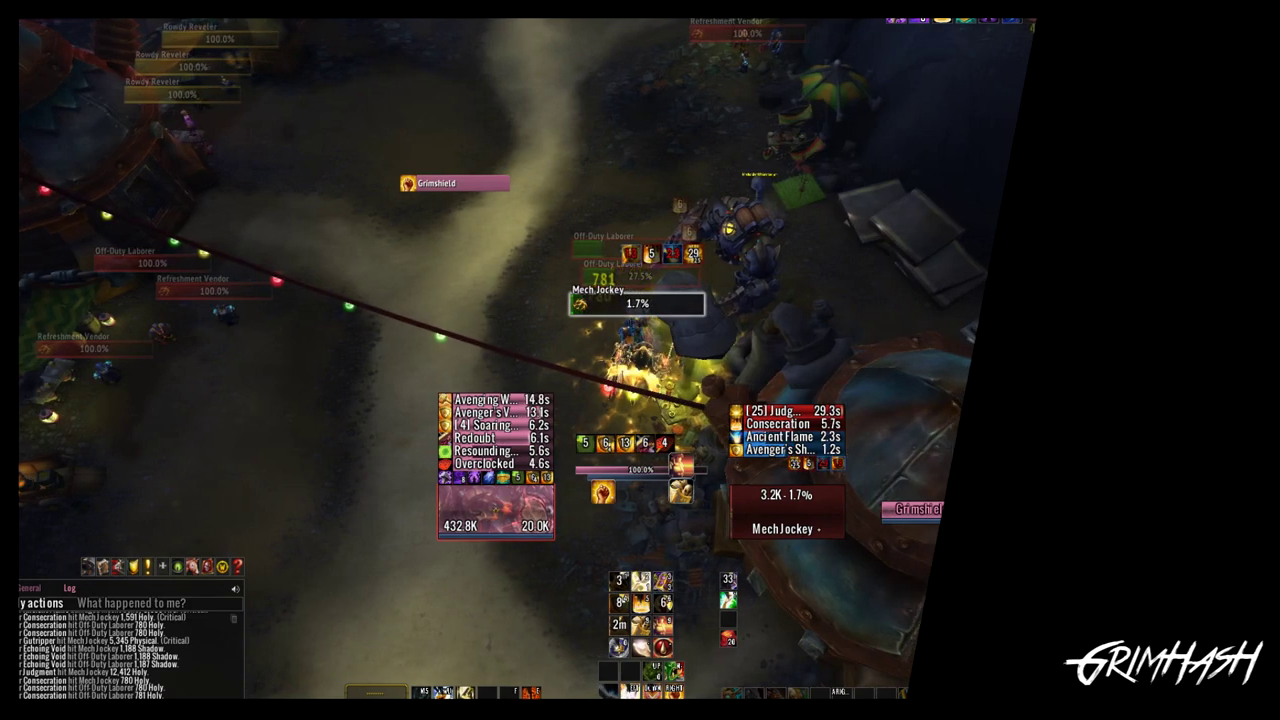
Step: Target an Off-Duty Laborer and kill the remaining laborers with Hammer of the Righteous, Consecration and Shield of the Righteous
key(Tab)
key(1)
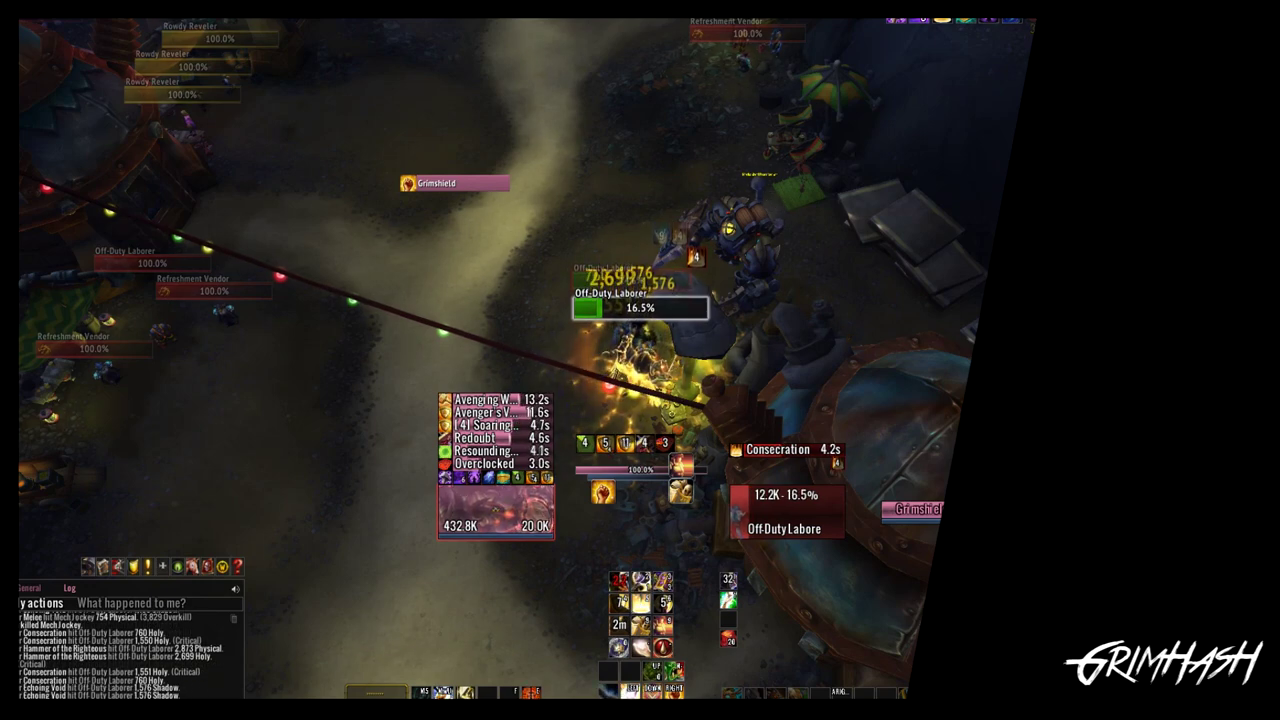
key(5)
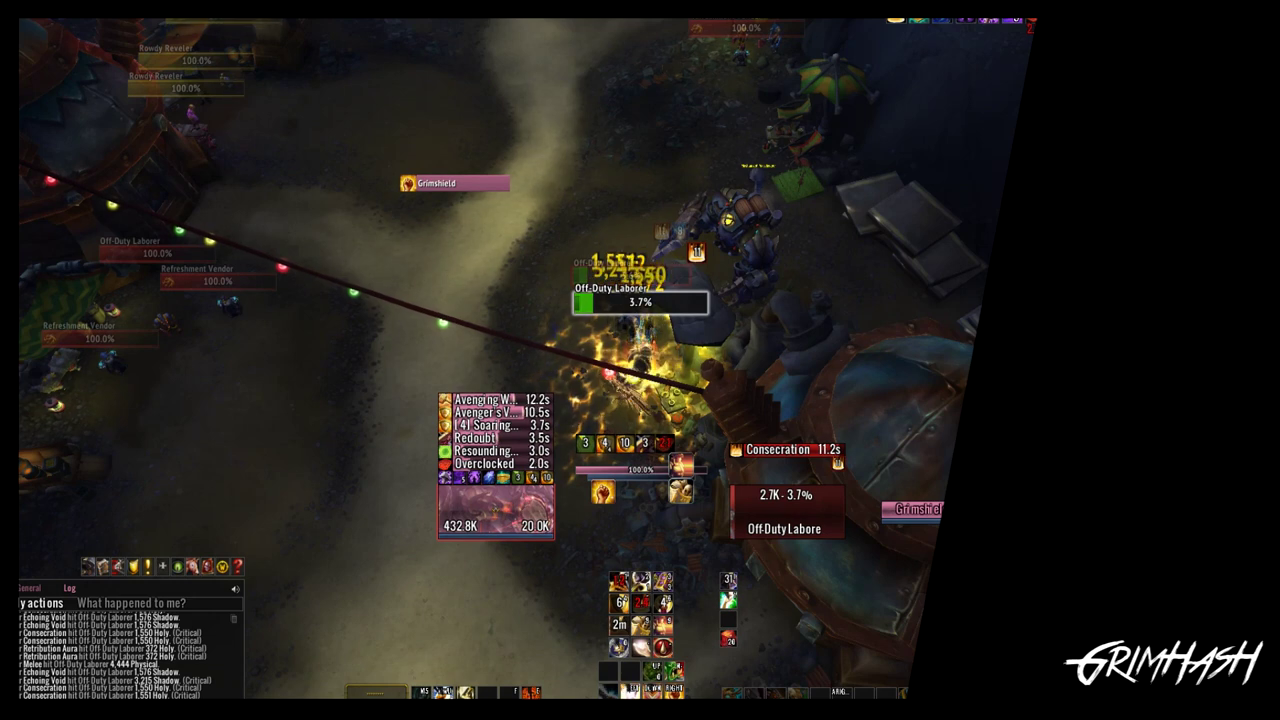
key(3)
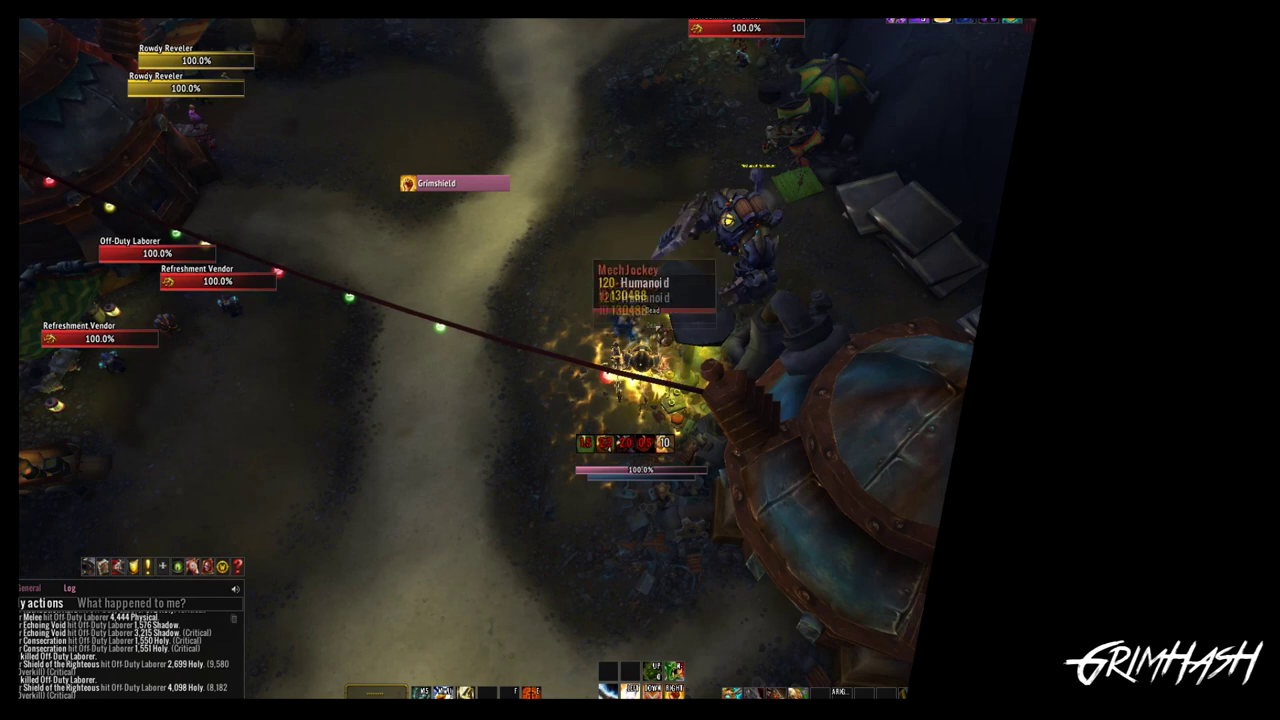
right_click(642, 338)
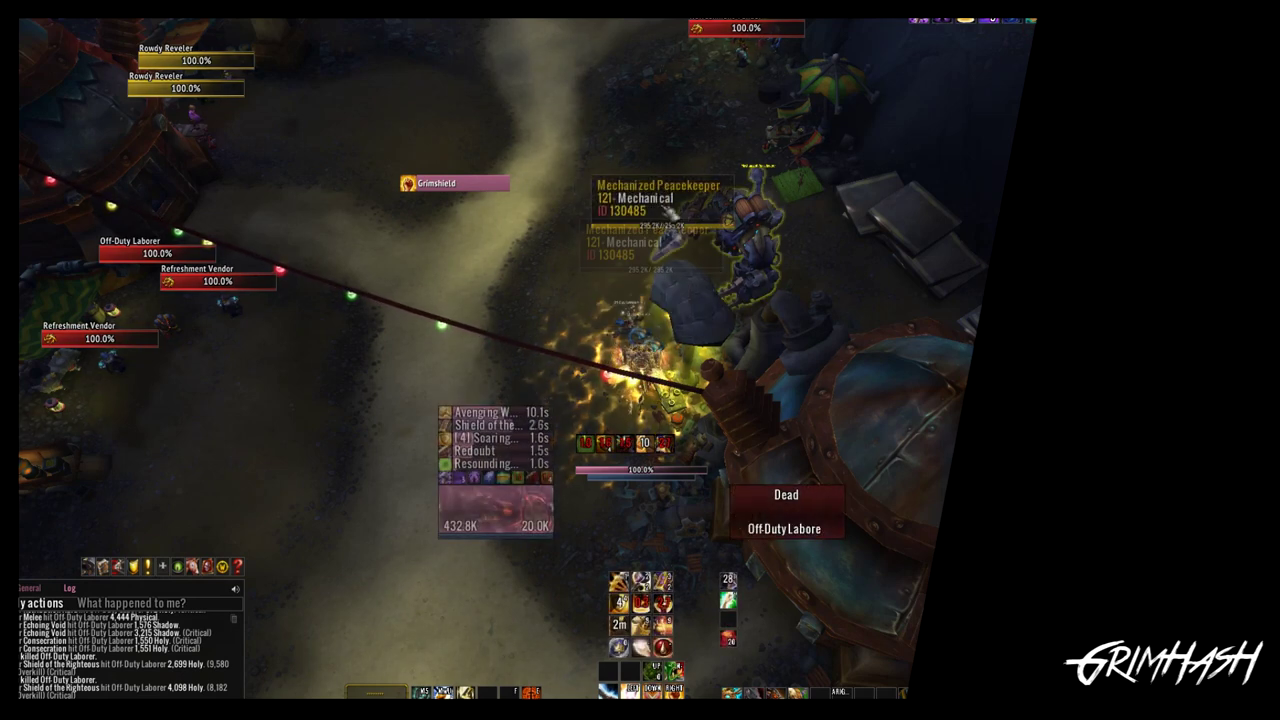
Step: Create a nameplate style filter named "healer", select it for editing and enable it
drag(537, 146, 930, 150)
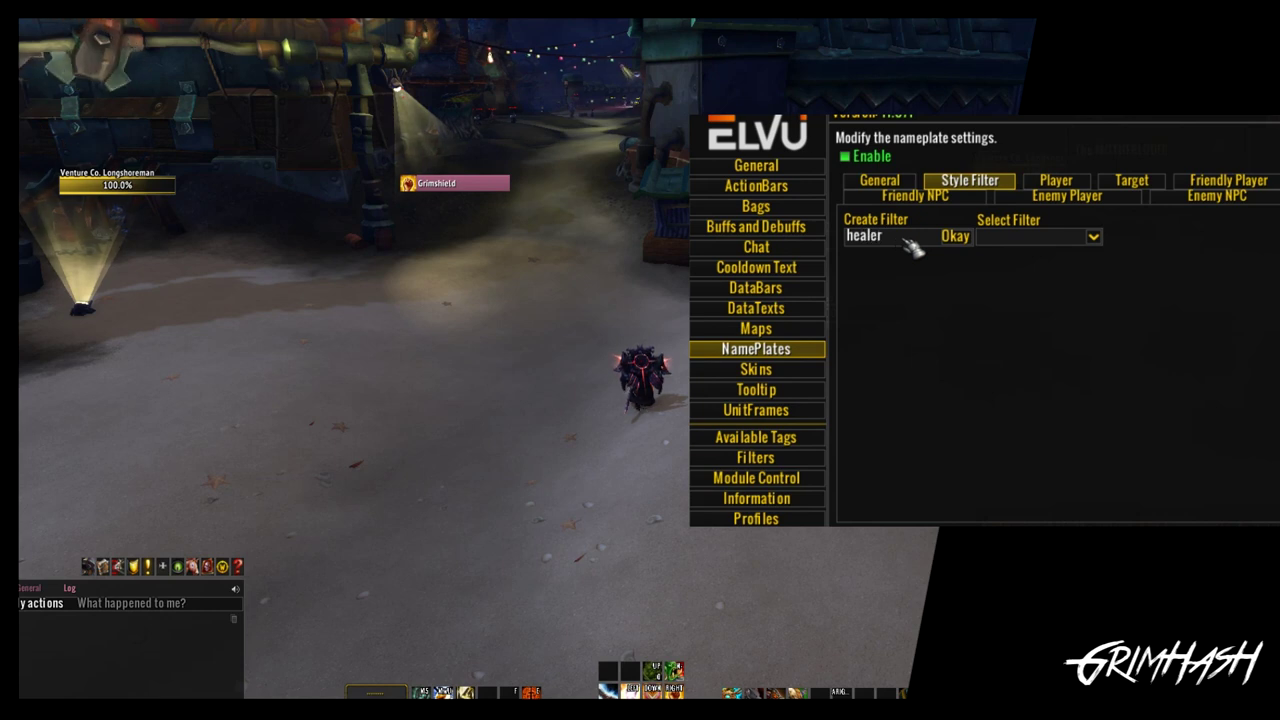
click(960, 240)
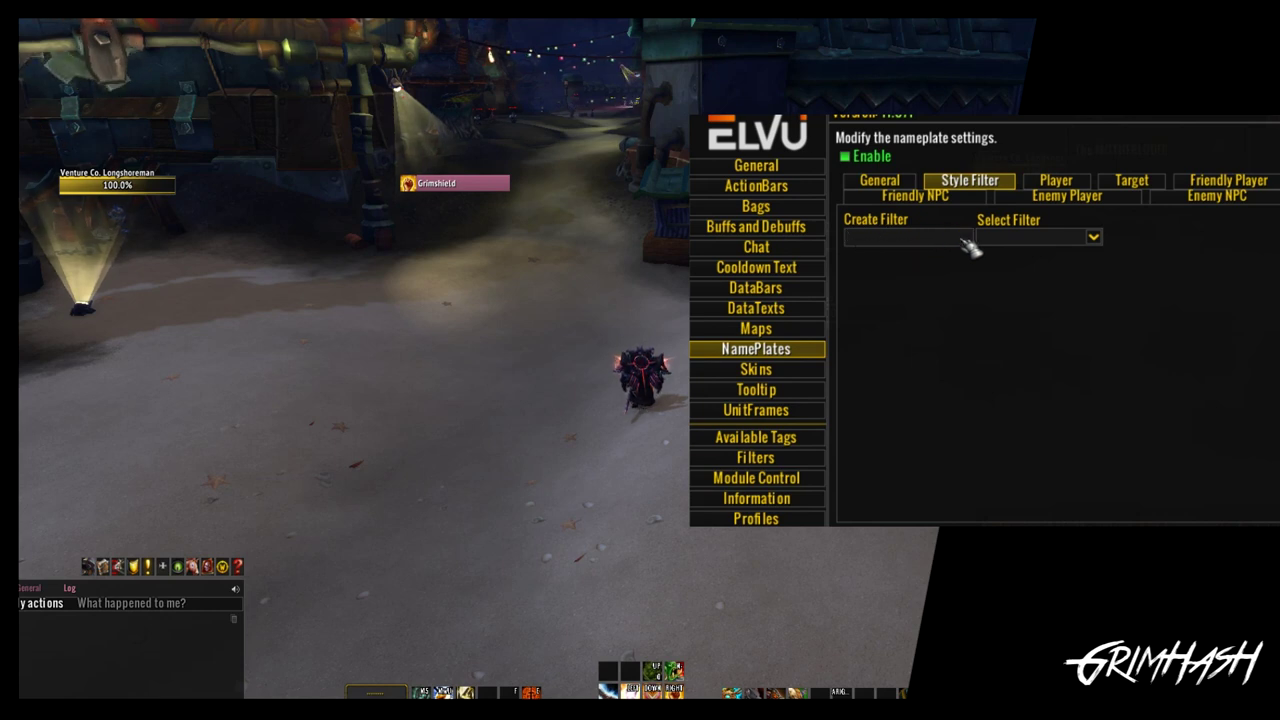
click(1100, 240)
click(1045, 378)
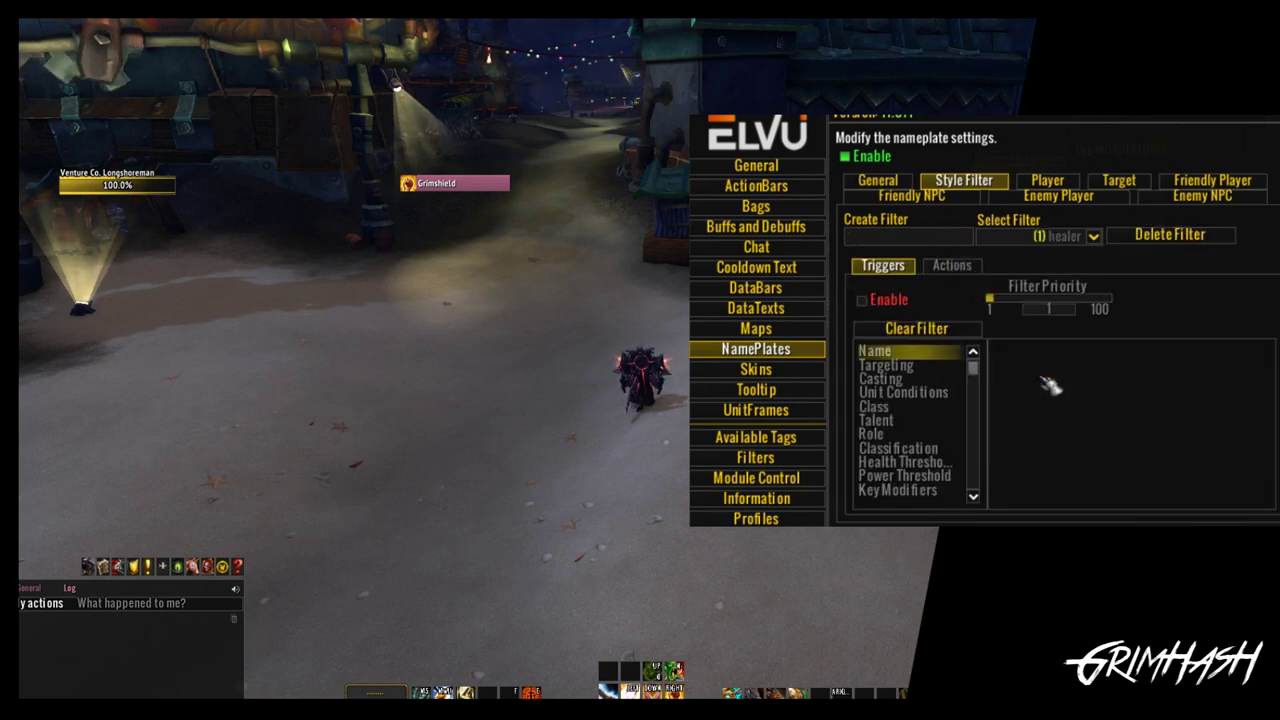
click(862, 300)
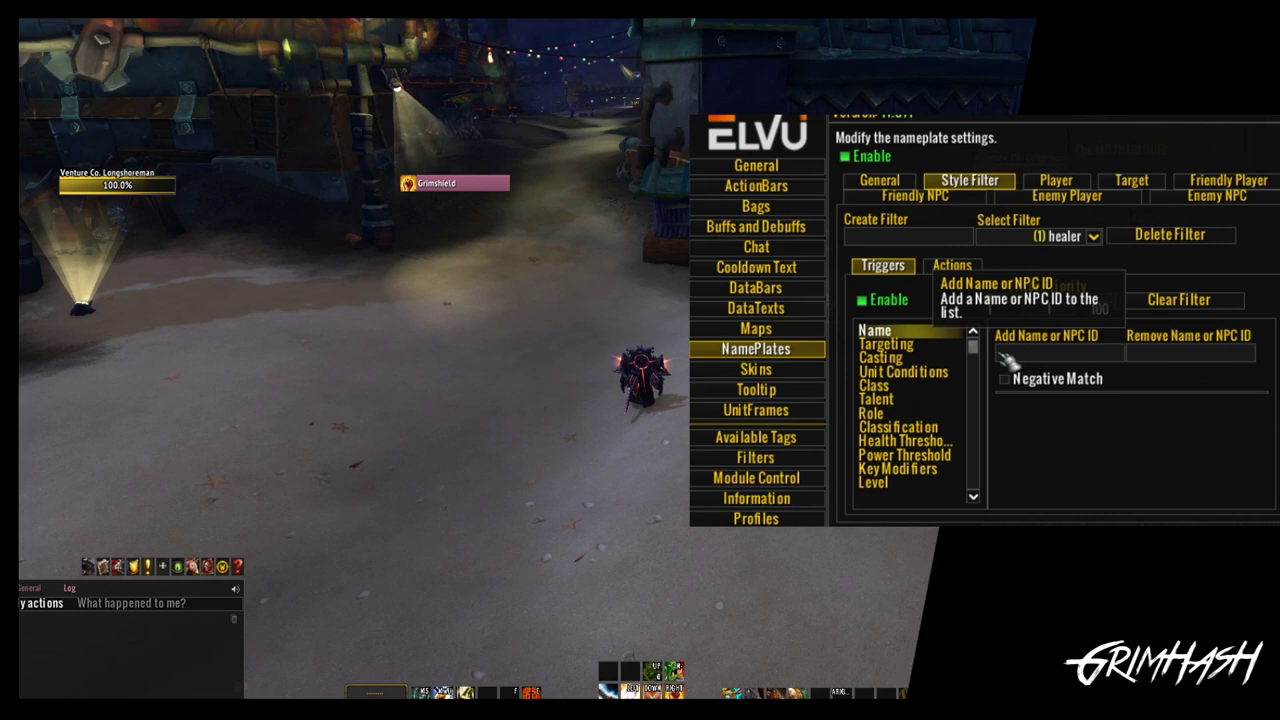
Step: Look up the Refreshment Vendor's NPC ID and add 136470 to the "healer" filter's name triggers
click(1080, 356)
mouse_move(488, 132)
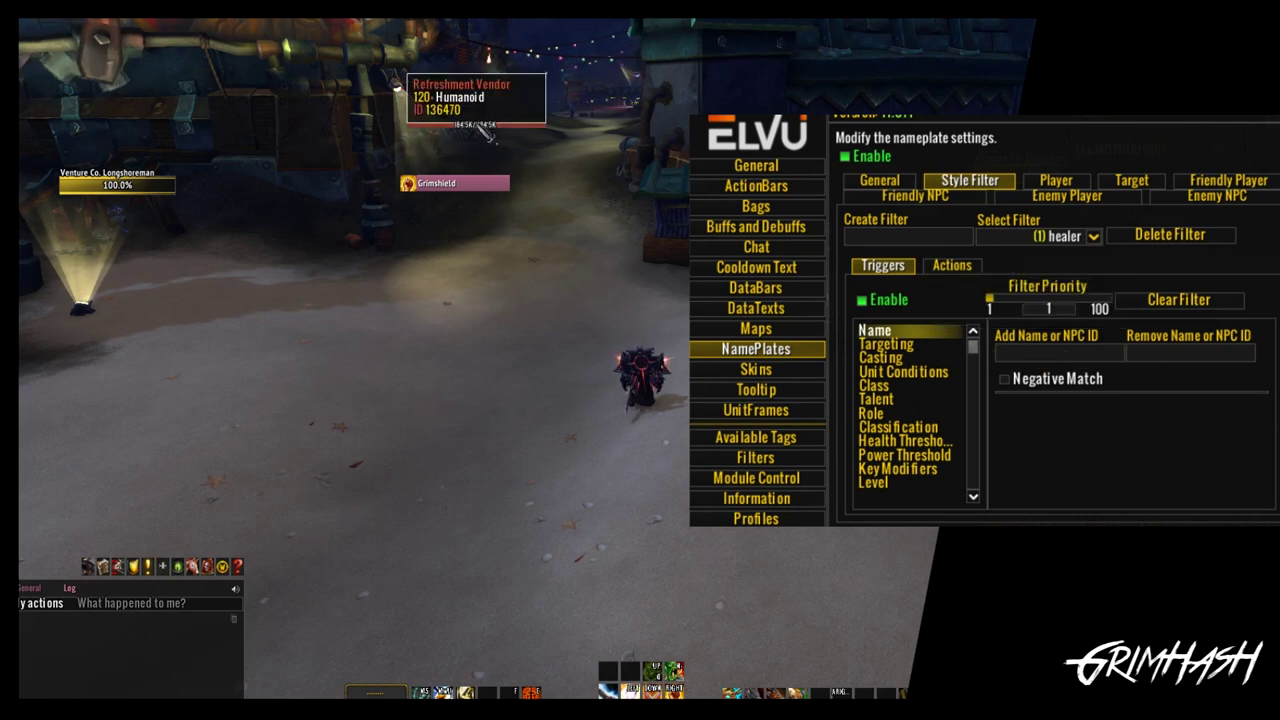
click(488, 132)
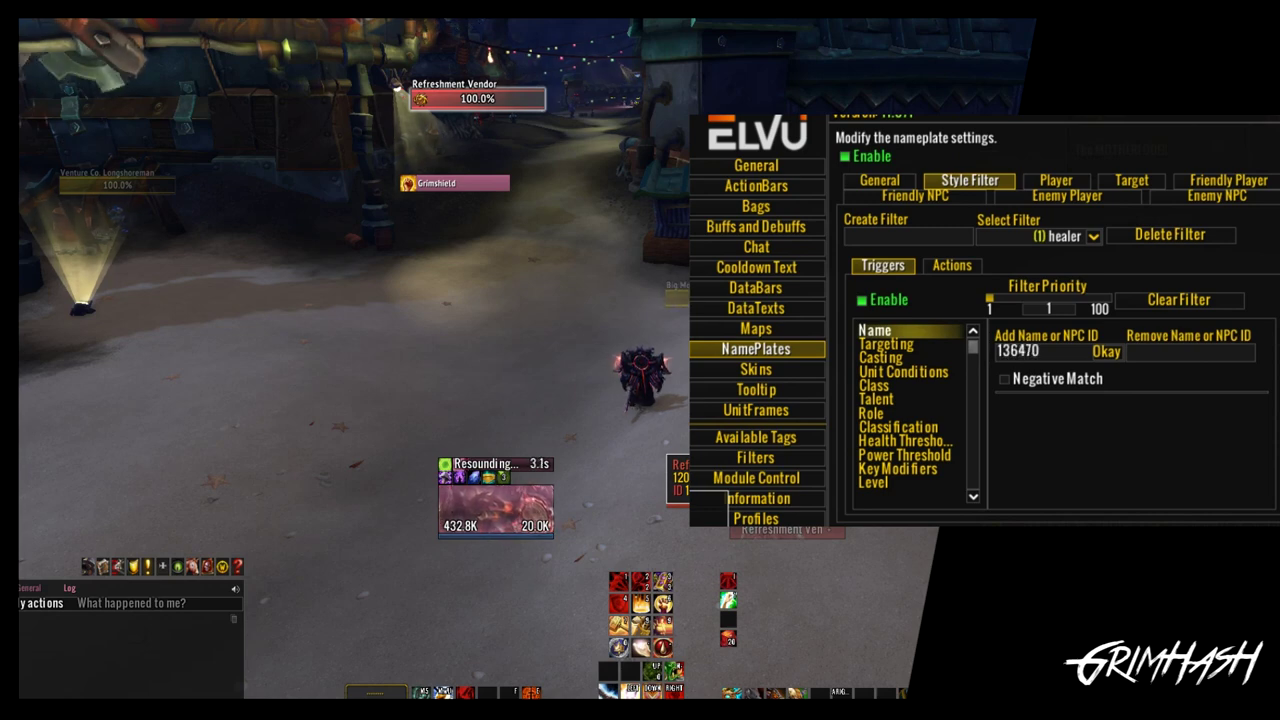
click(1106, 354)
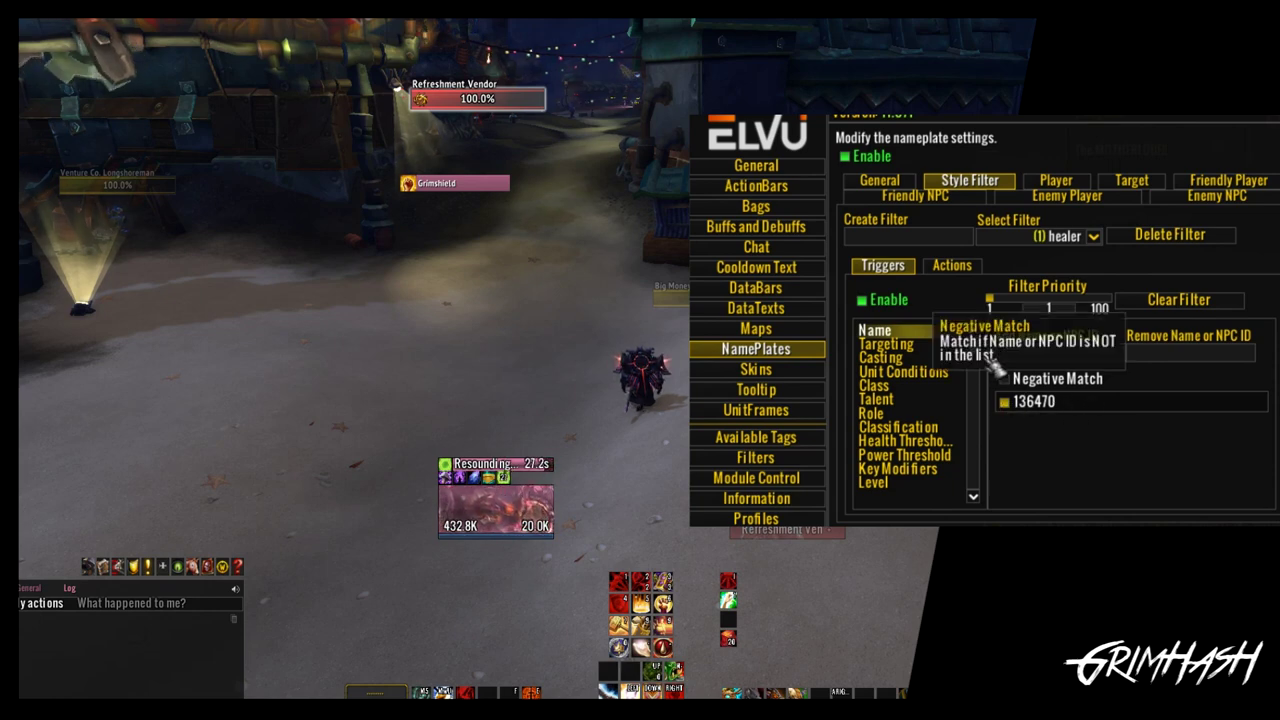
Step: Turn on the health color action for the "healer" filter, check the Refreshment Vendor's nameplate and clear the target
click(966, 274)
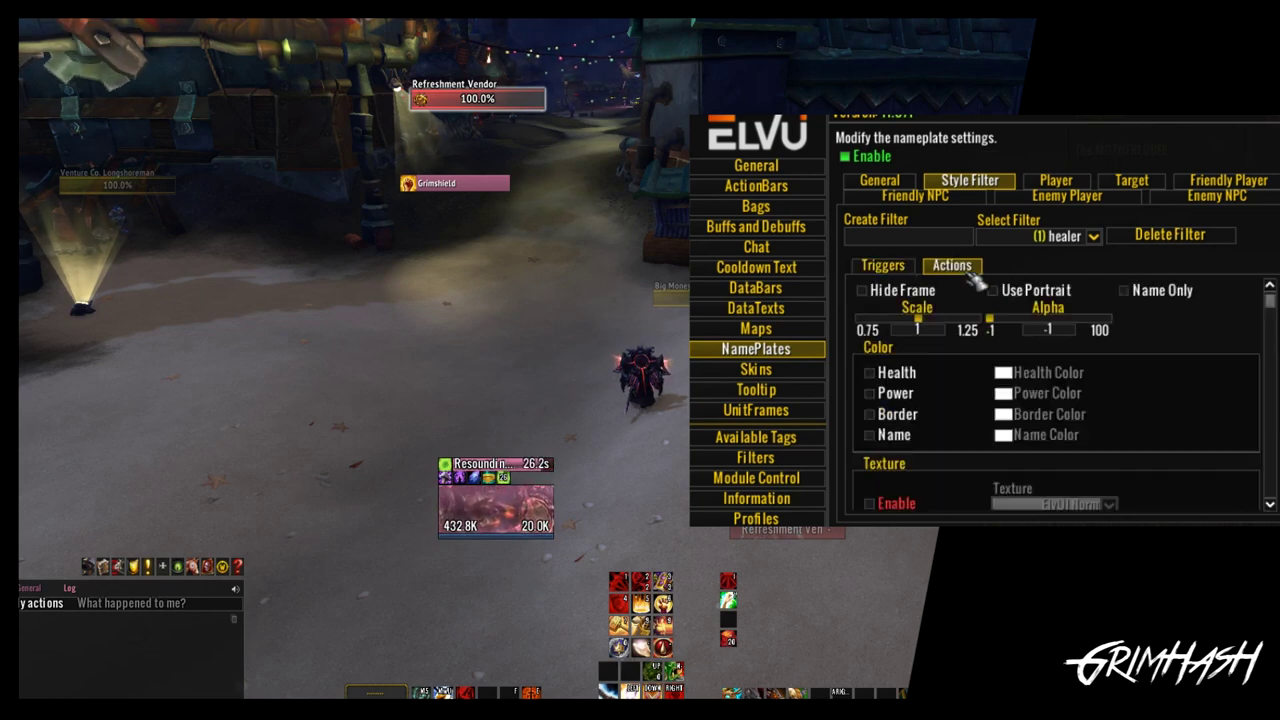
click(886, 372)
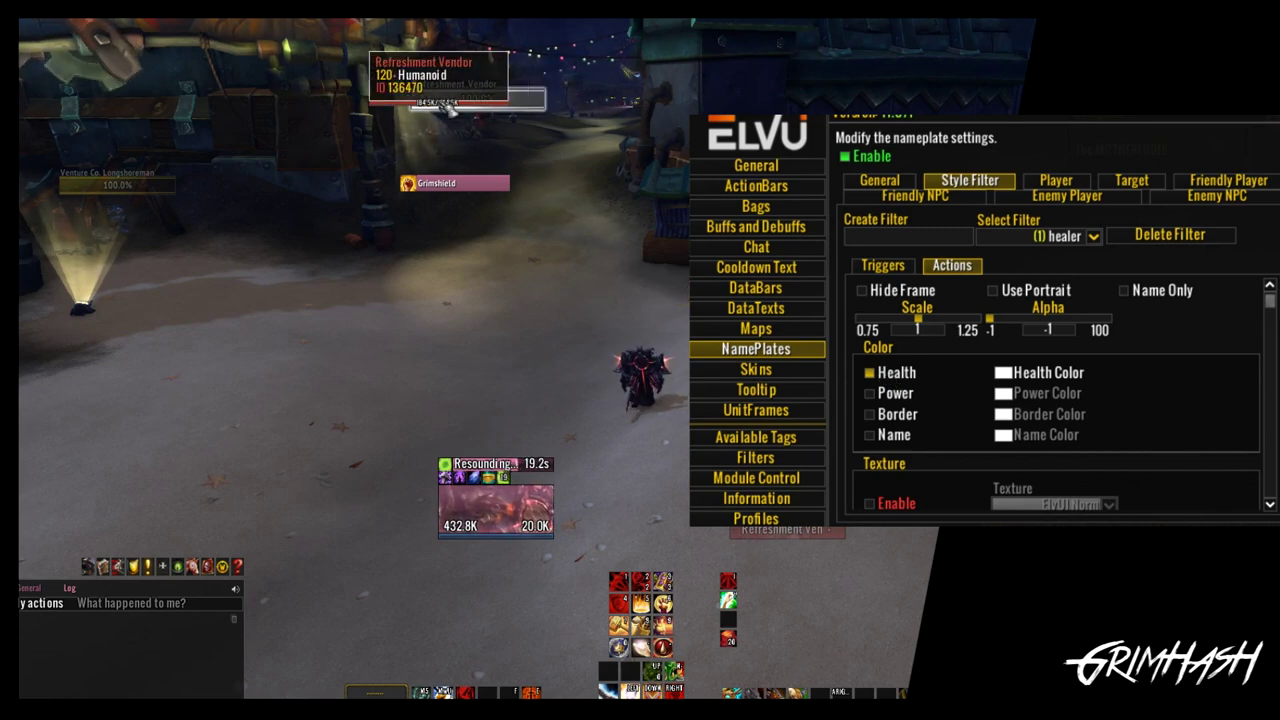
click(573, 262)
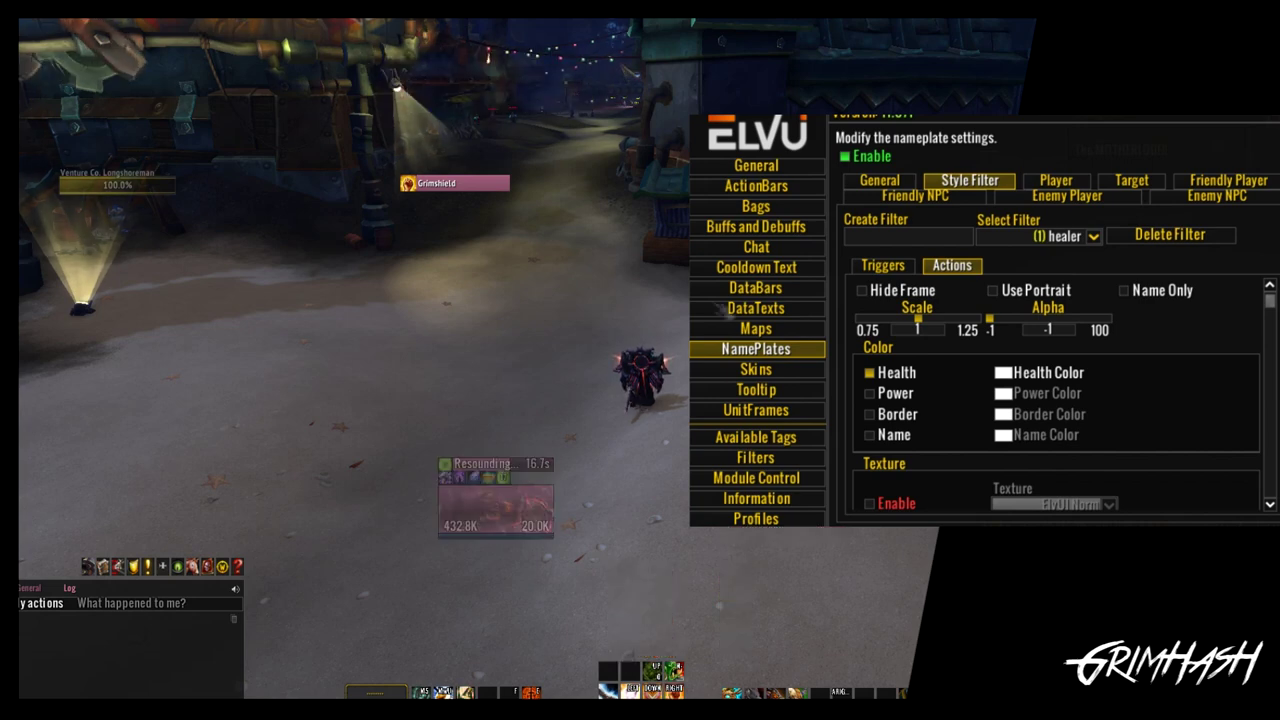
Step: Select the existing "thugs" style filter, open its name triggers and enable the filter
click(1094, 236)
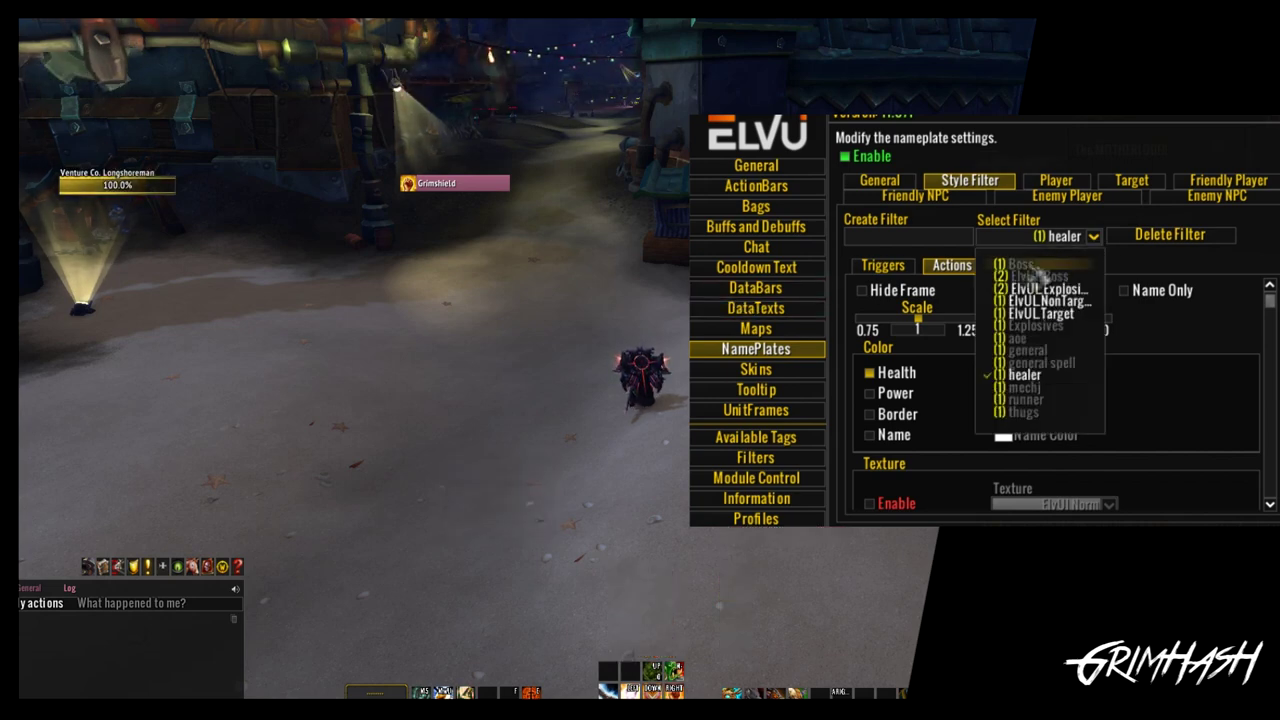
click(1050, 428)
click(883, 265)
click(876, 330)
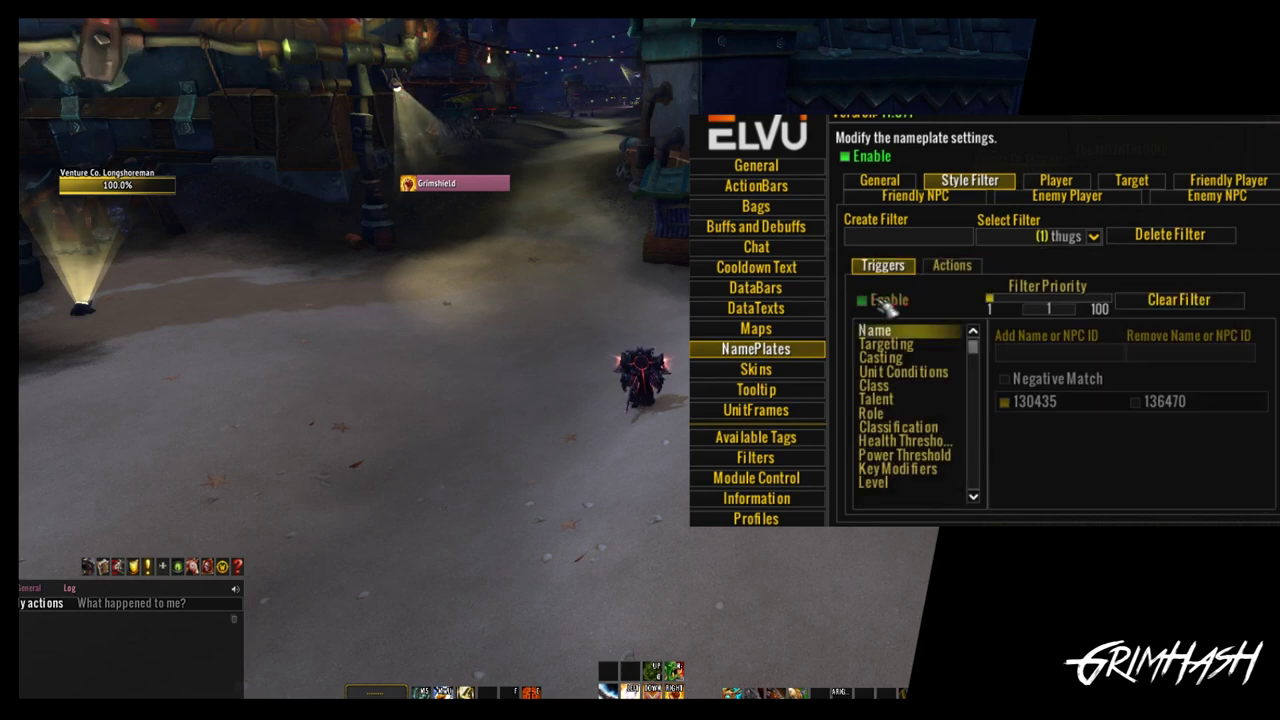
Step: Select and enable the "runner" style filter, and do the same for the "mechj" filter
click(1094, 236)
click(1094, 236)
click(1094, 236)
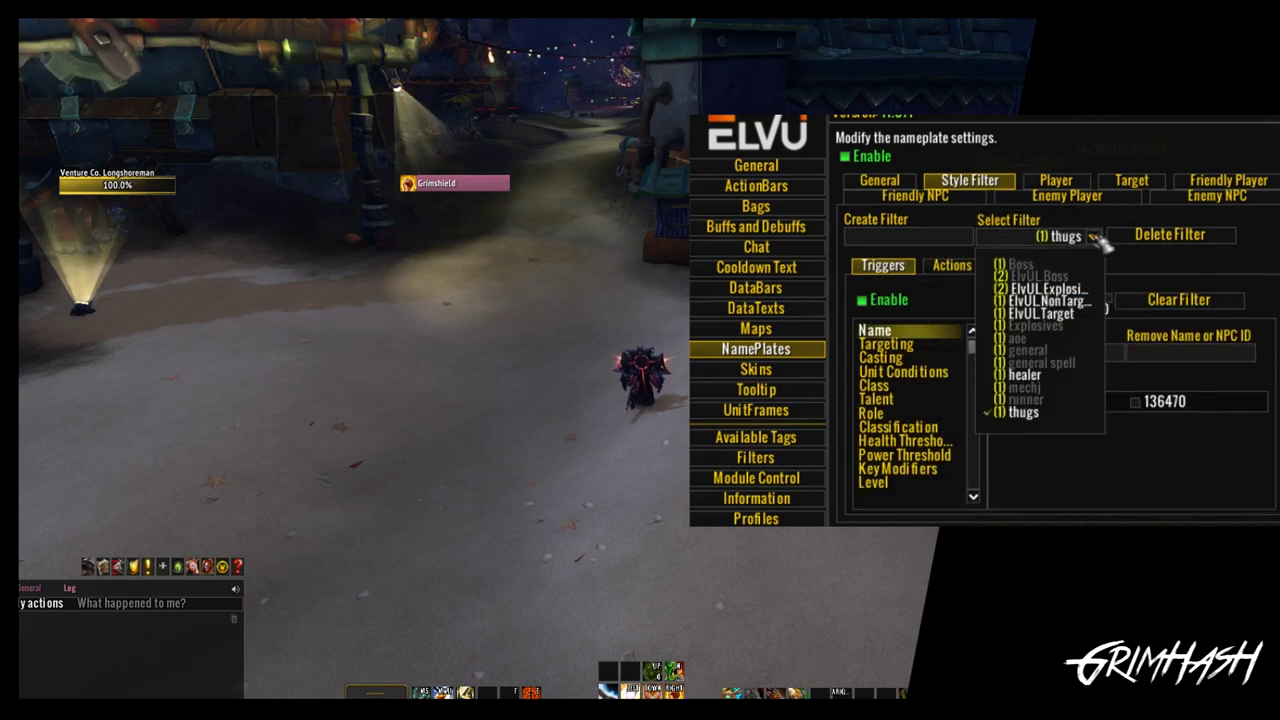
click(1030, 400)
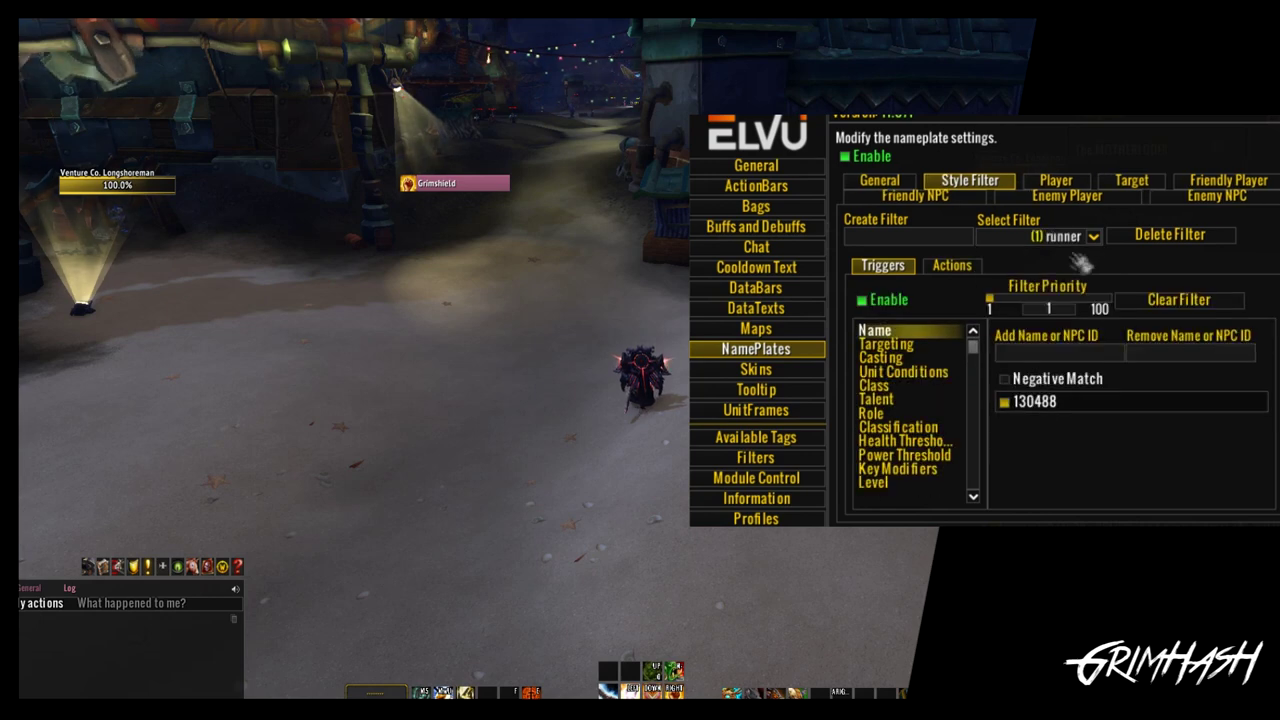
click(1100, 238)
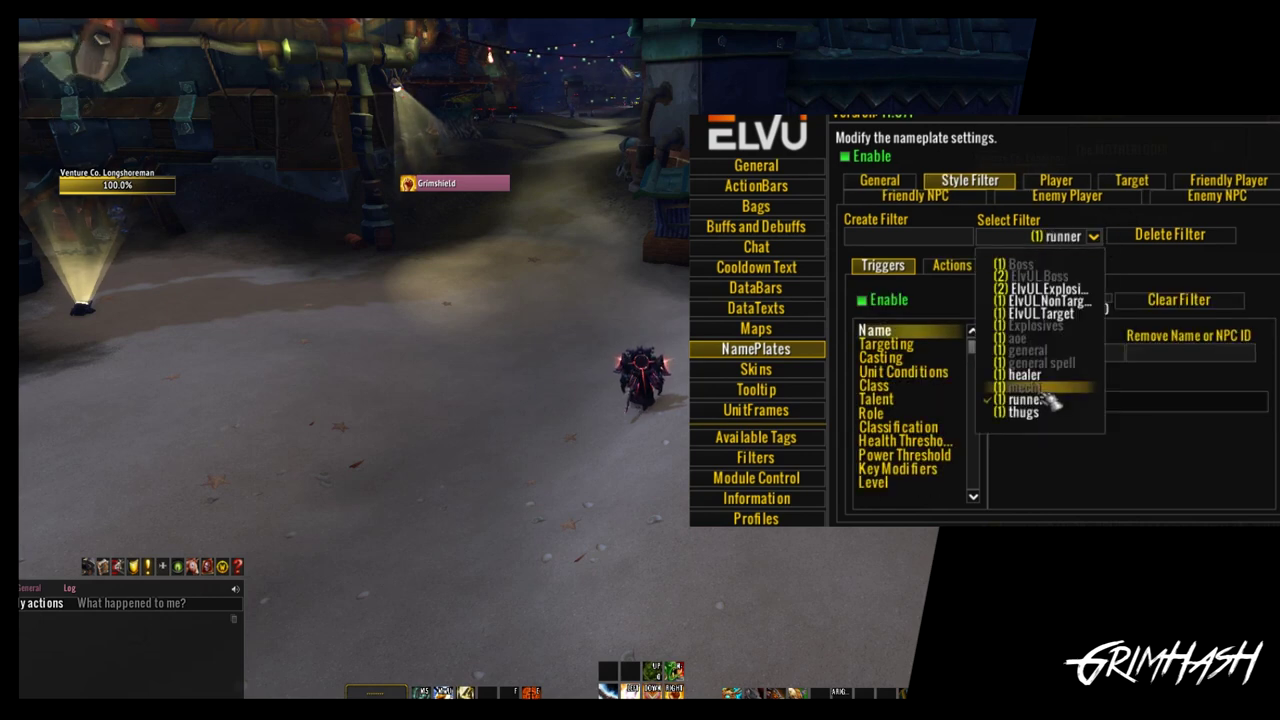
click(1030, 387)
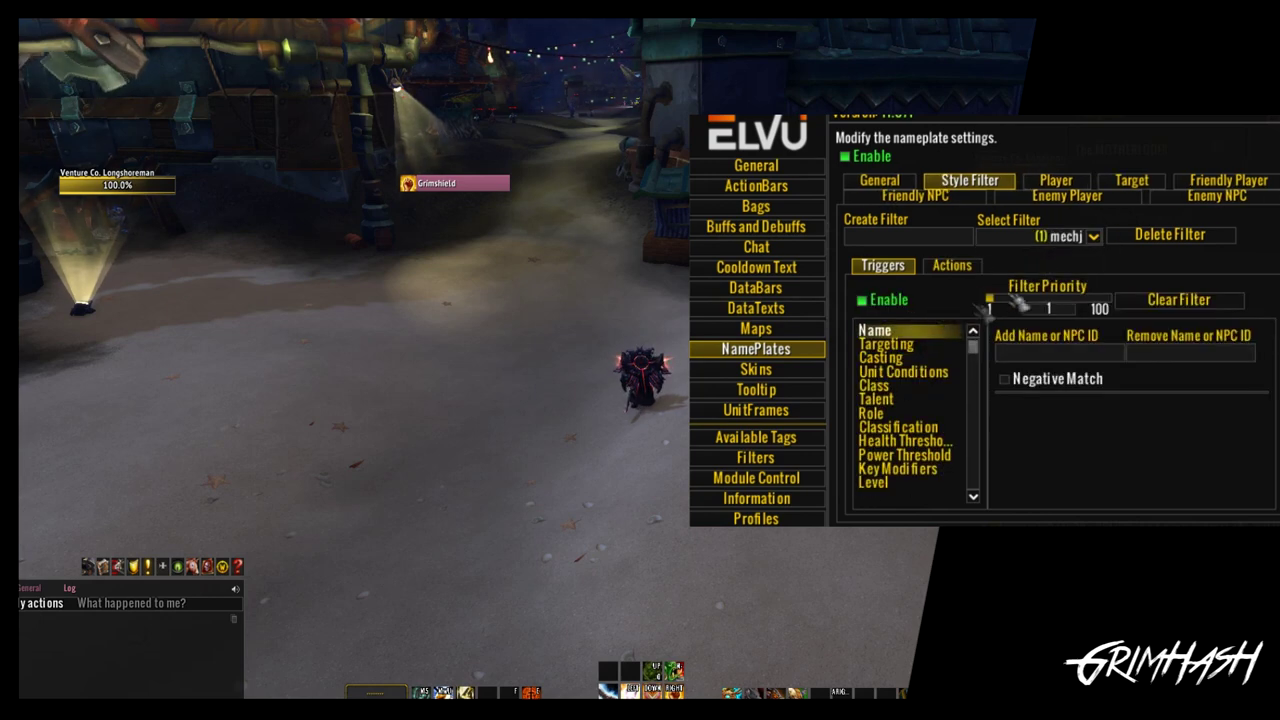
Step: Select the existing "aoe" style filter and enable it
click(1094, 237)
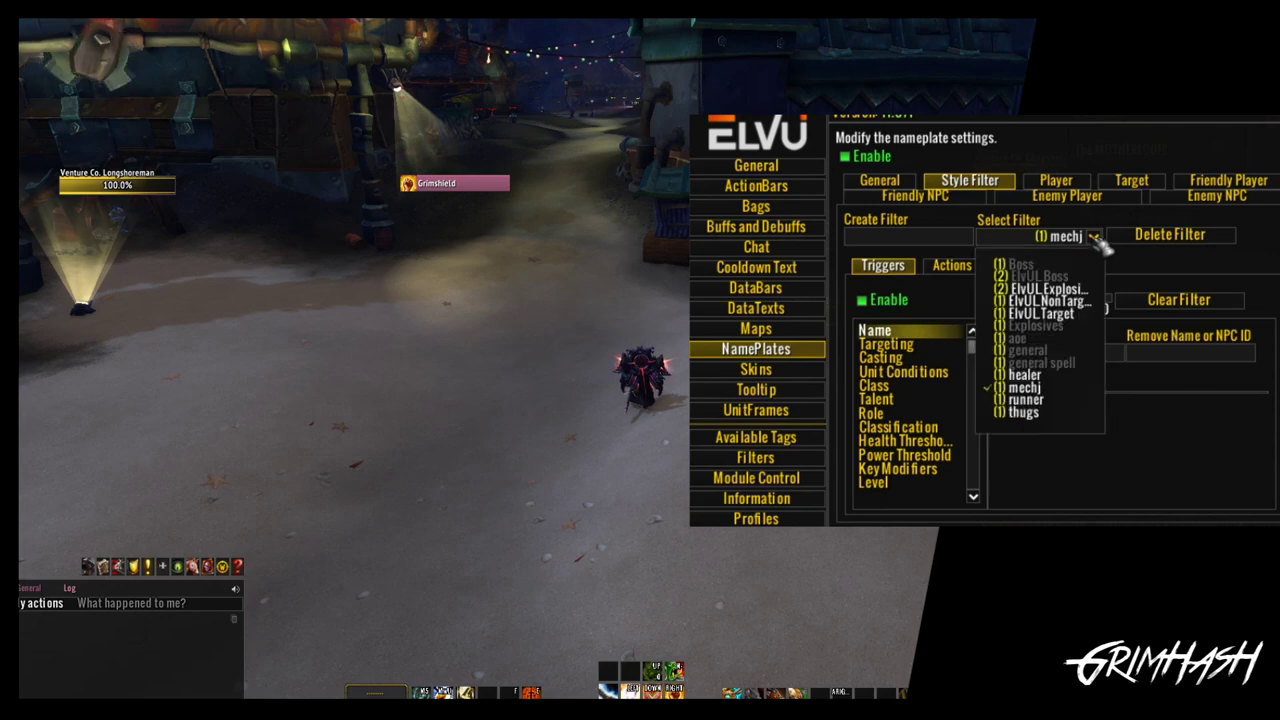
click(1058, 345)
click(866, 300)
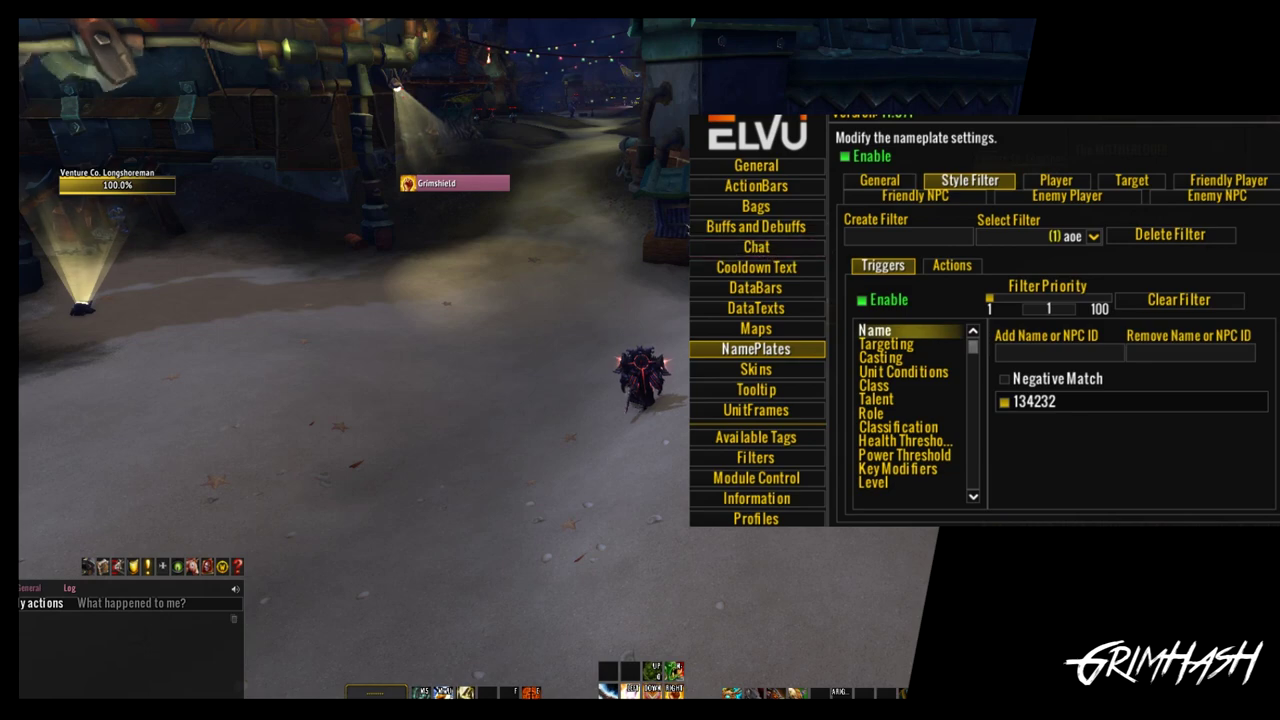
Step: Walk the character into town up to the groups of NPCs and close the ElvUI settings window
key(w)
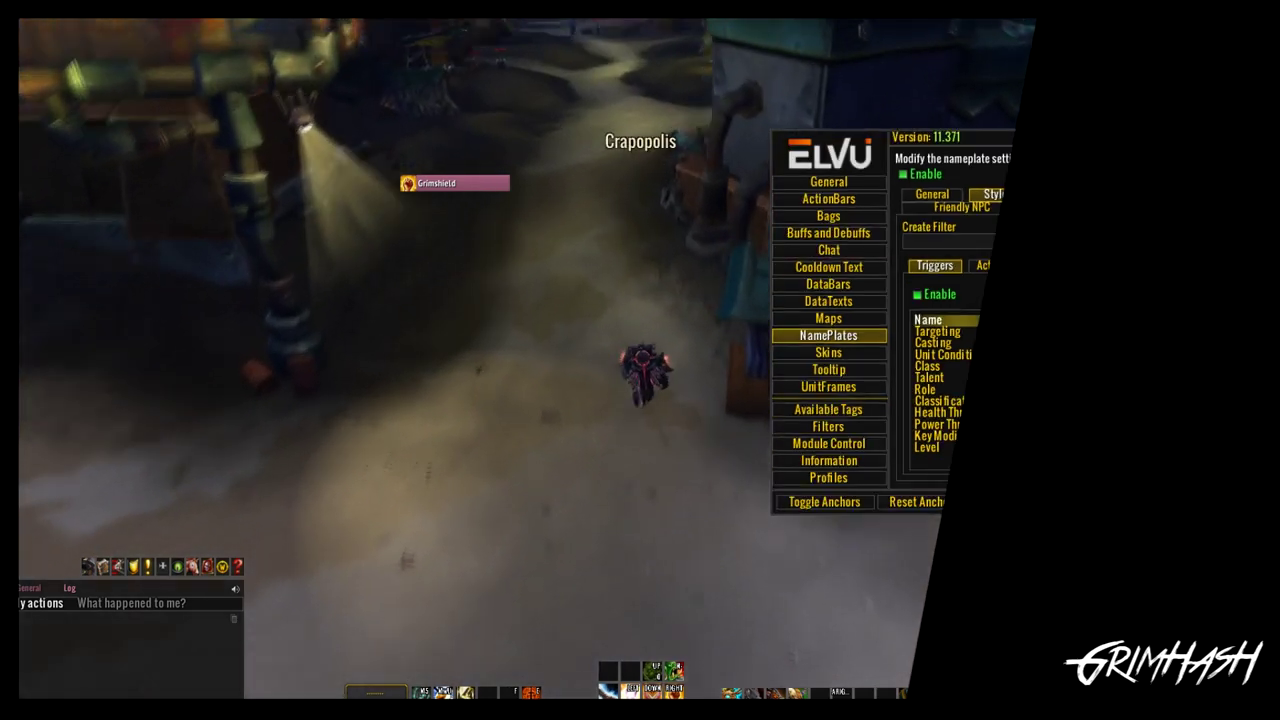
key(w)
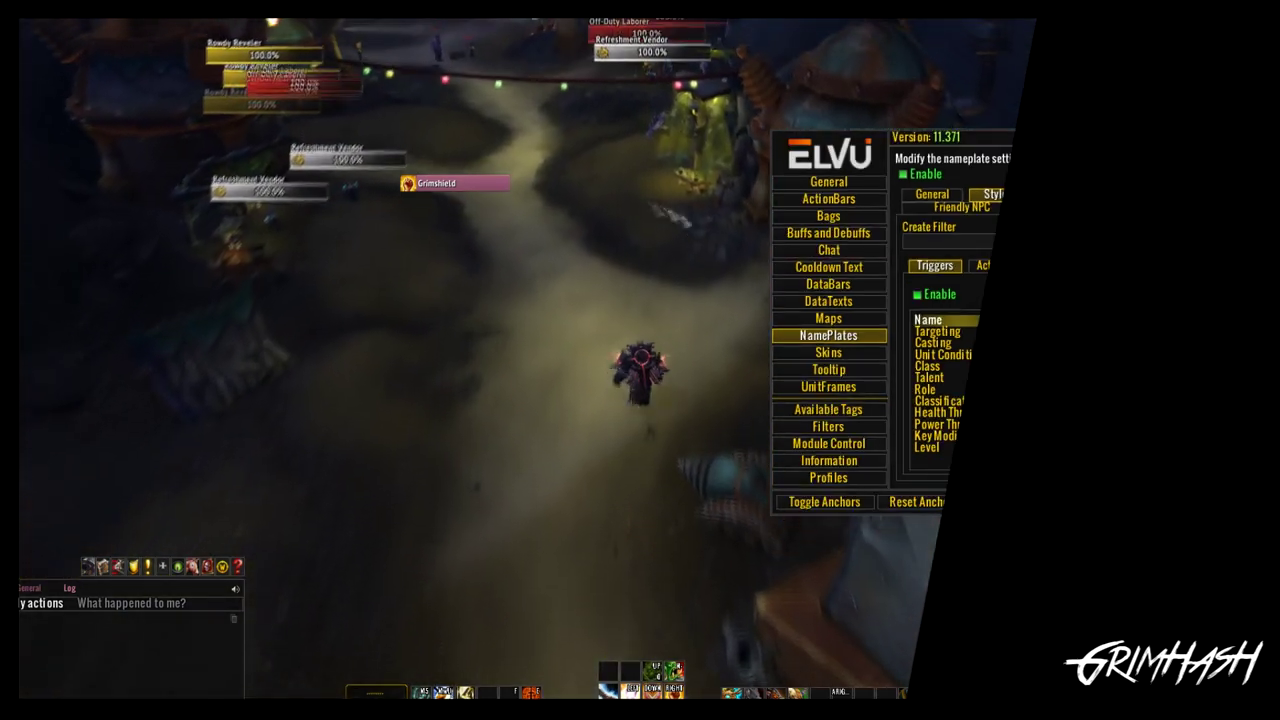
key(w)
key(Escape)
key(Escape)
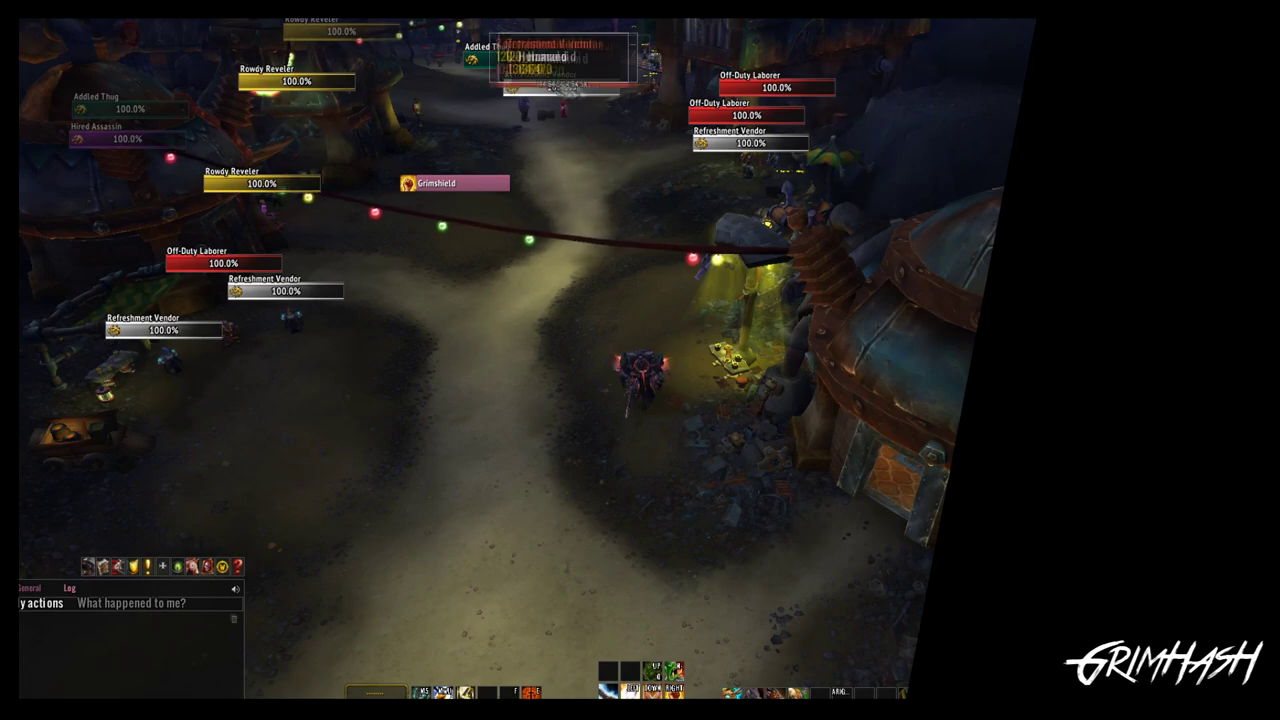
Step: Walk farther through town and examine the nameplate colors of the Addled Thugs, Hired Assassins and Refreshment Vendors
key(w)
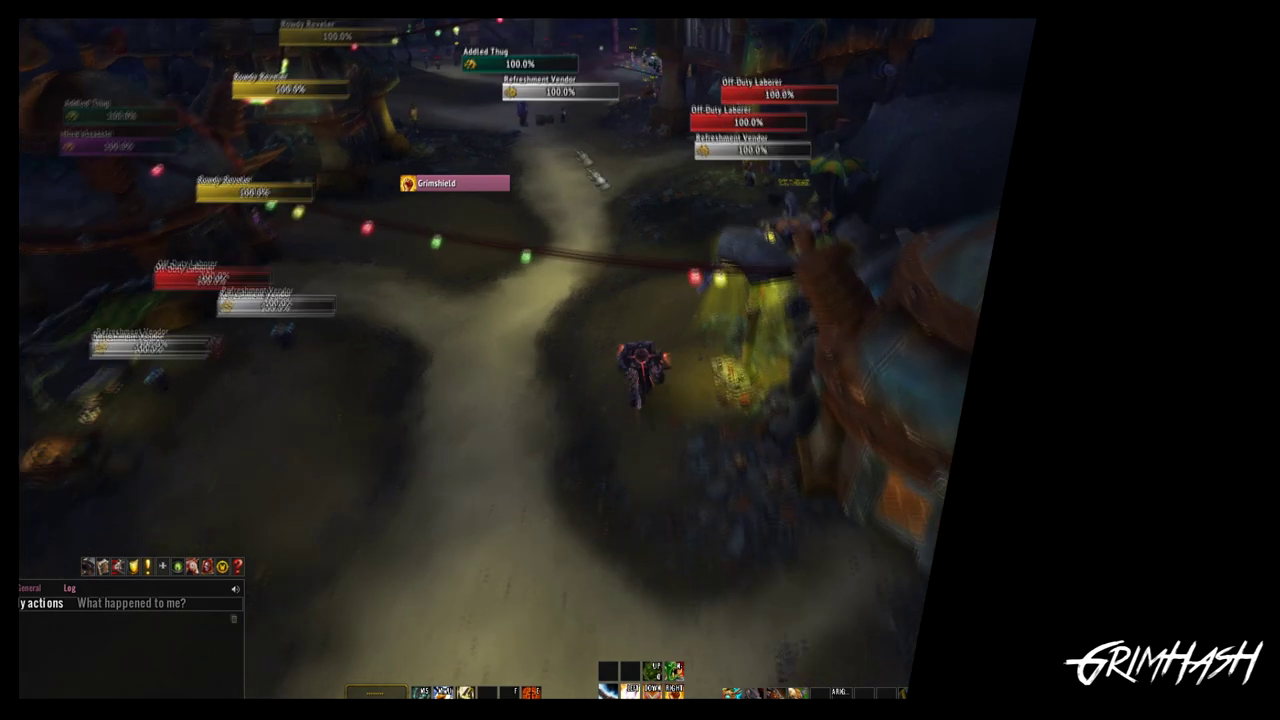
key(a)
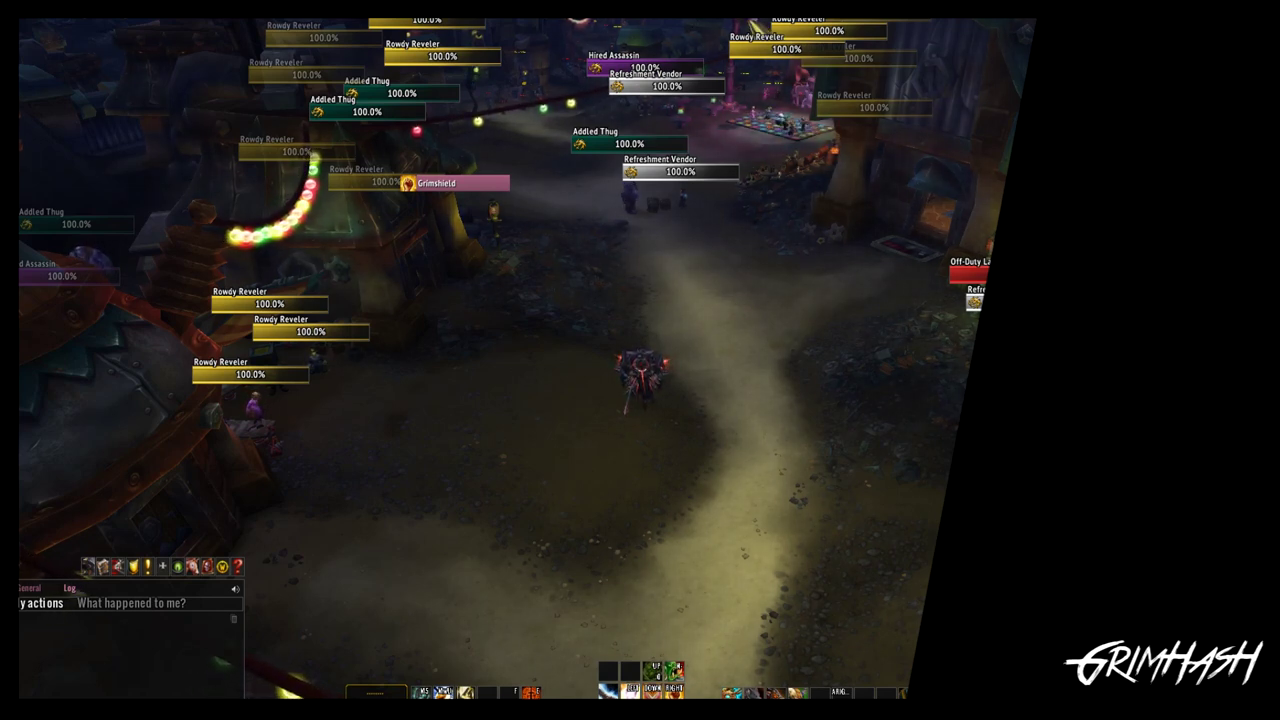
mouse_move(472, 523)
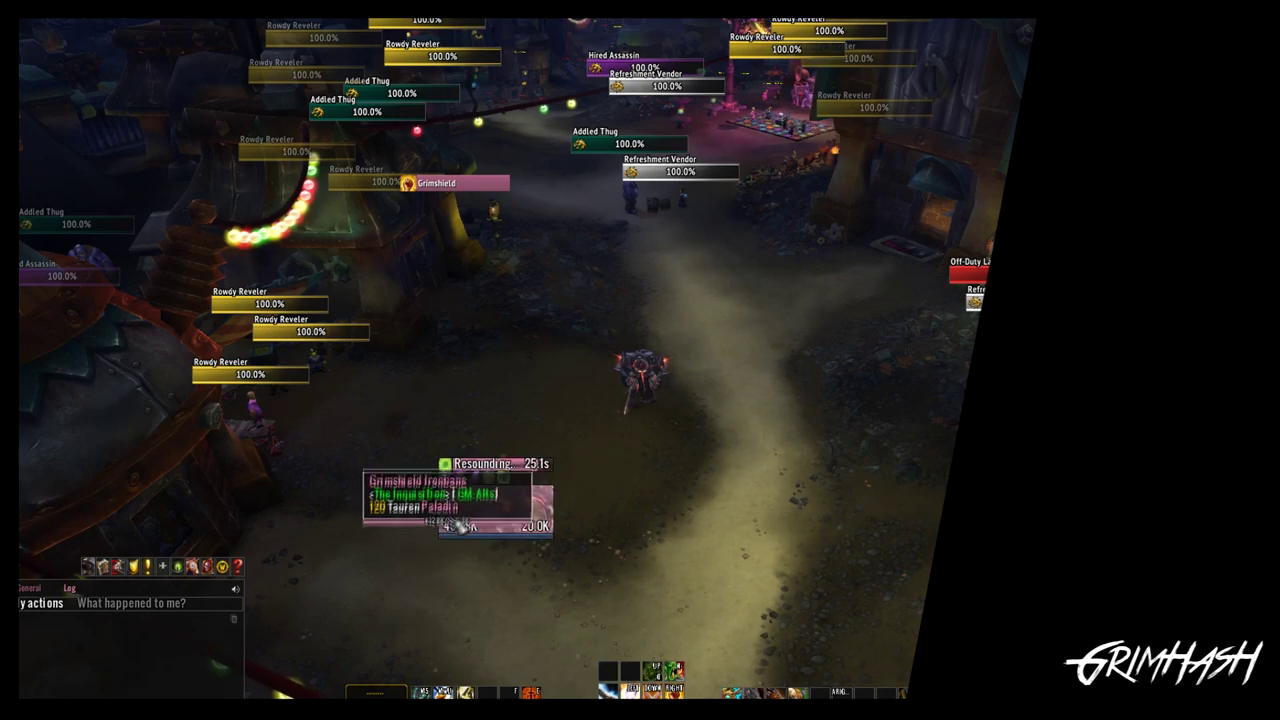
scroll(649, 517, up, 3)
drag(649, 517, 365, 441)
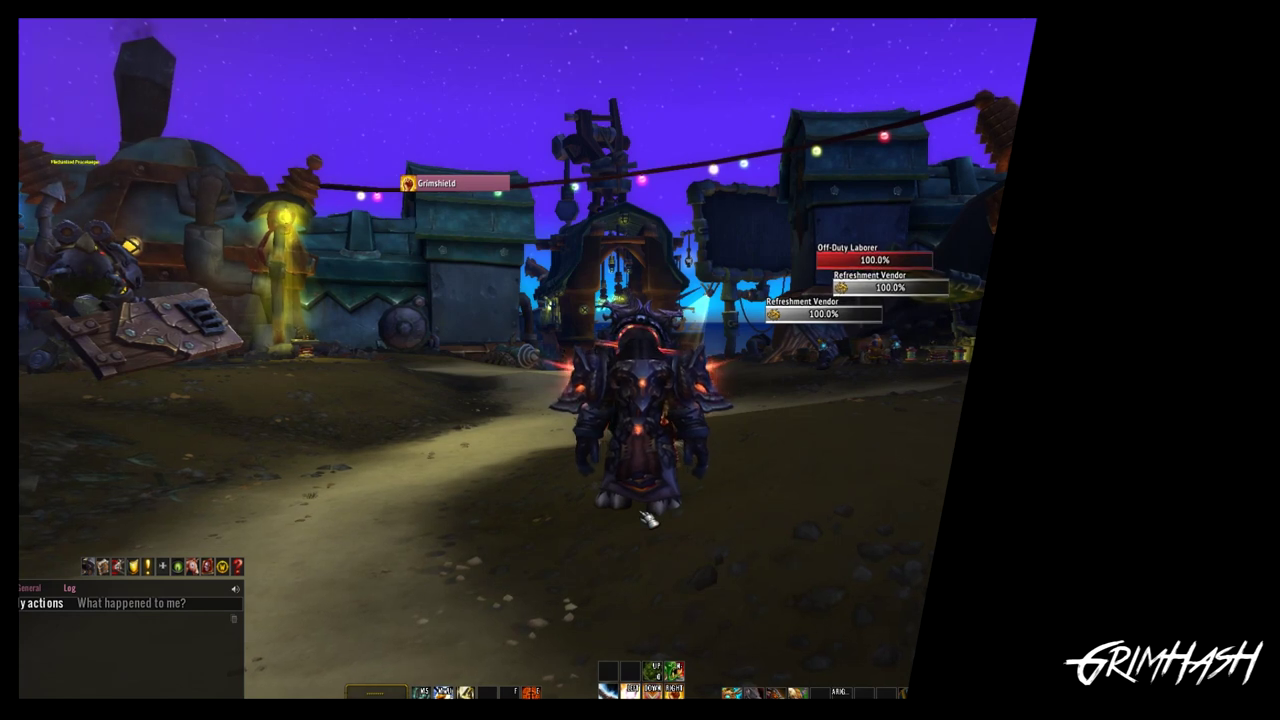